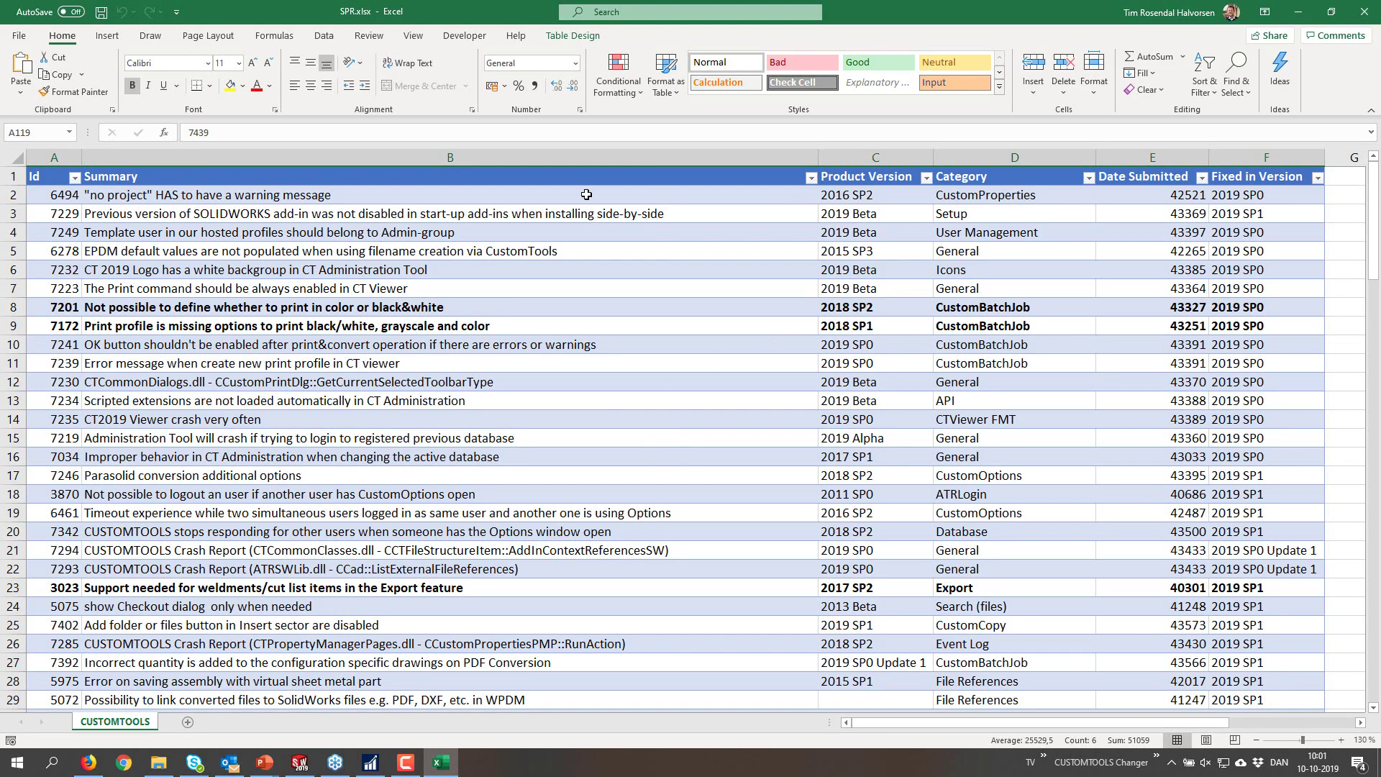
- Scroll down the CUSTOMTOOLS issue list until row 132 and the table's end are visible
scroll(599, 276, "down", 2)
scroll(599, 276, "down", 9)
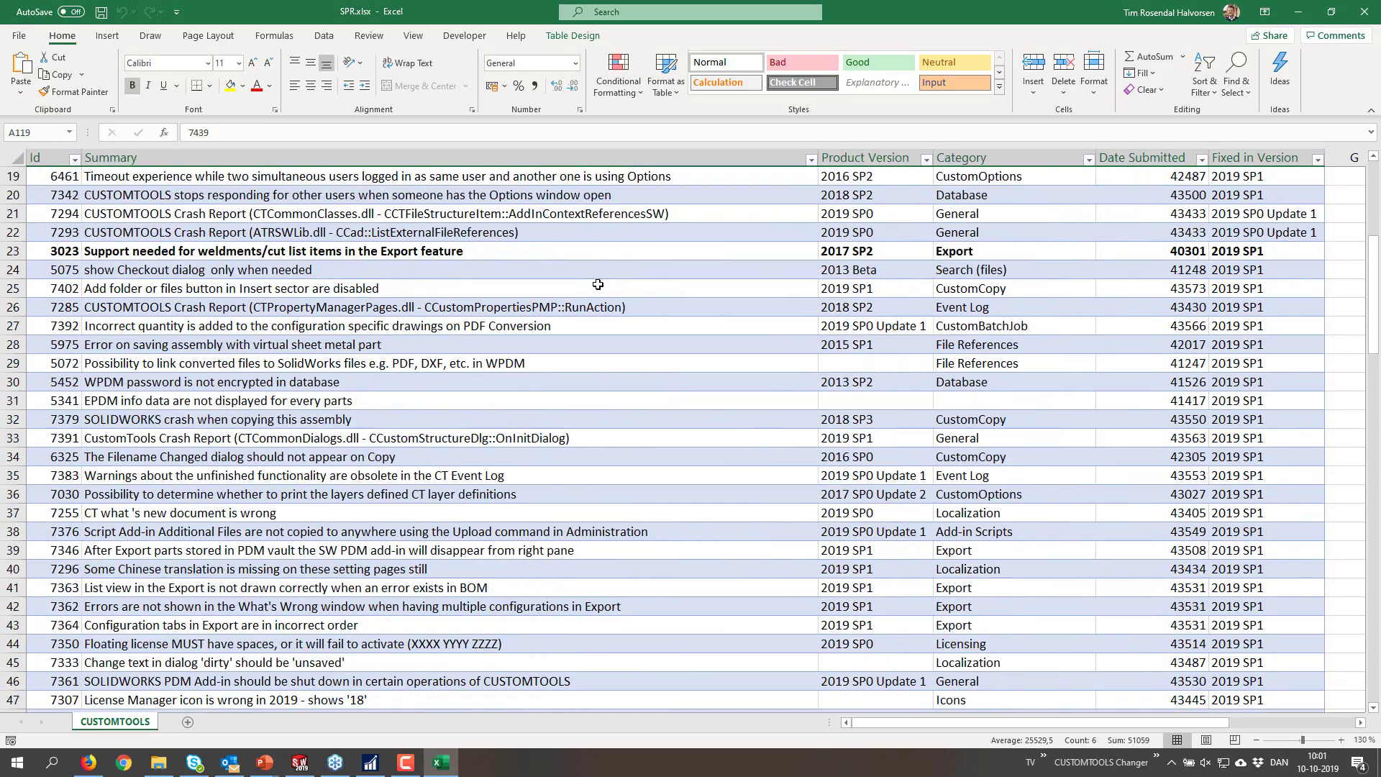
scroll(598, 285, "down", 10)
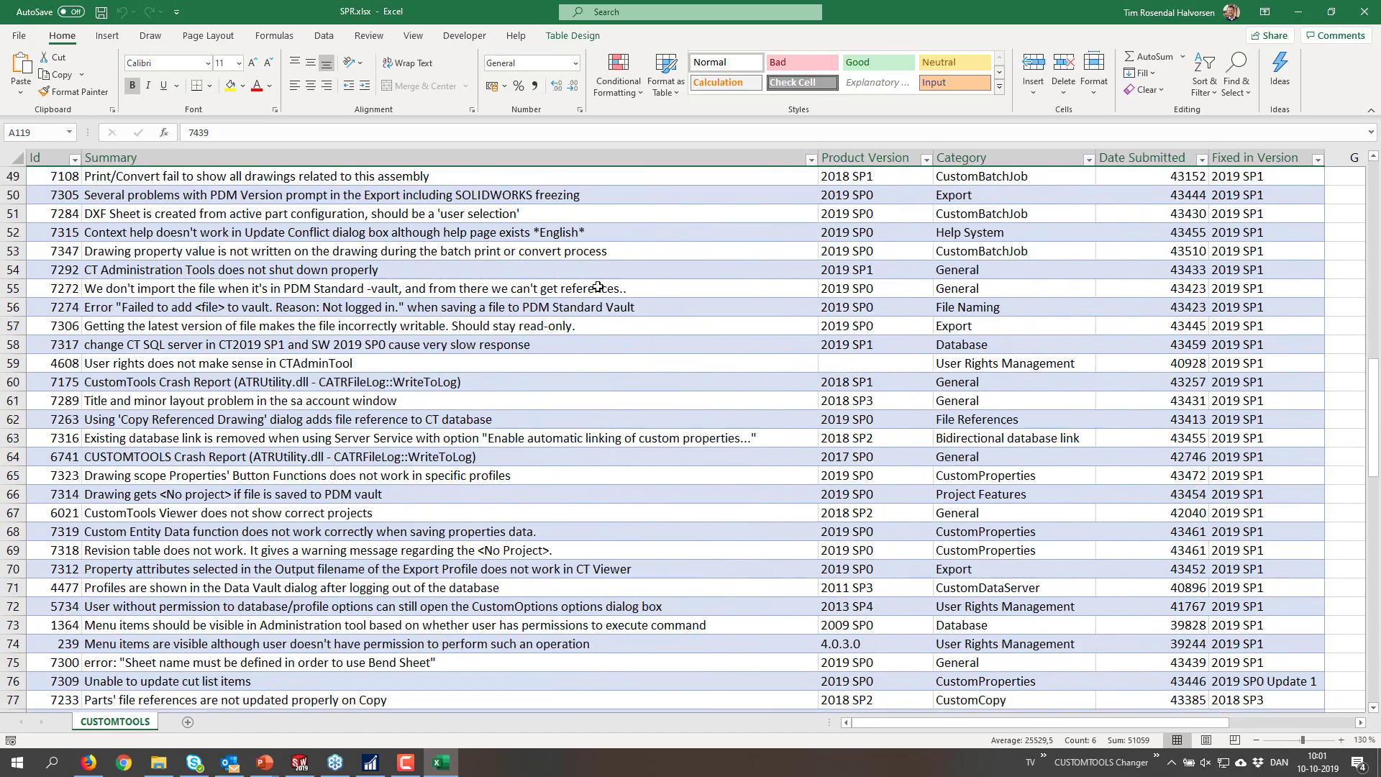
scroll(598, 287, "down", 4)
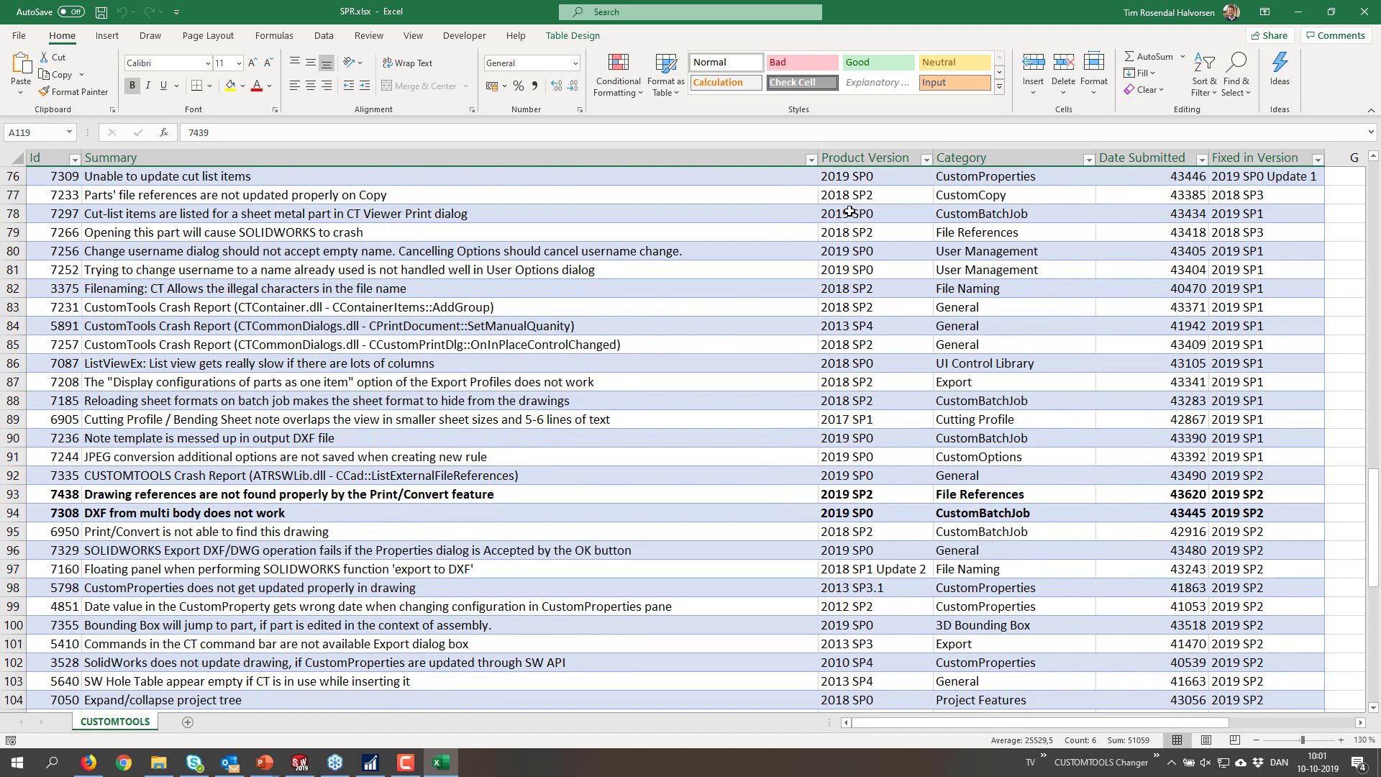
scroll(849, 488, "down", 1)
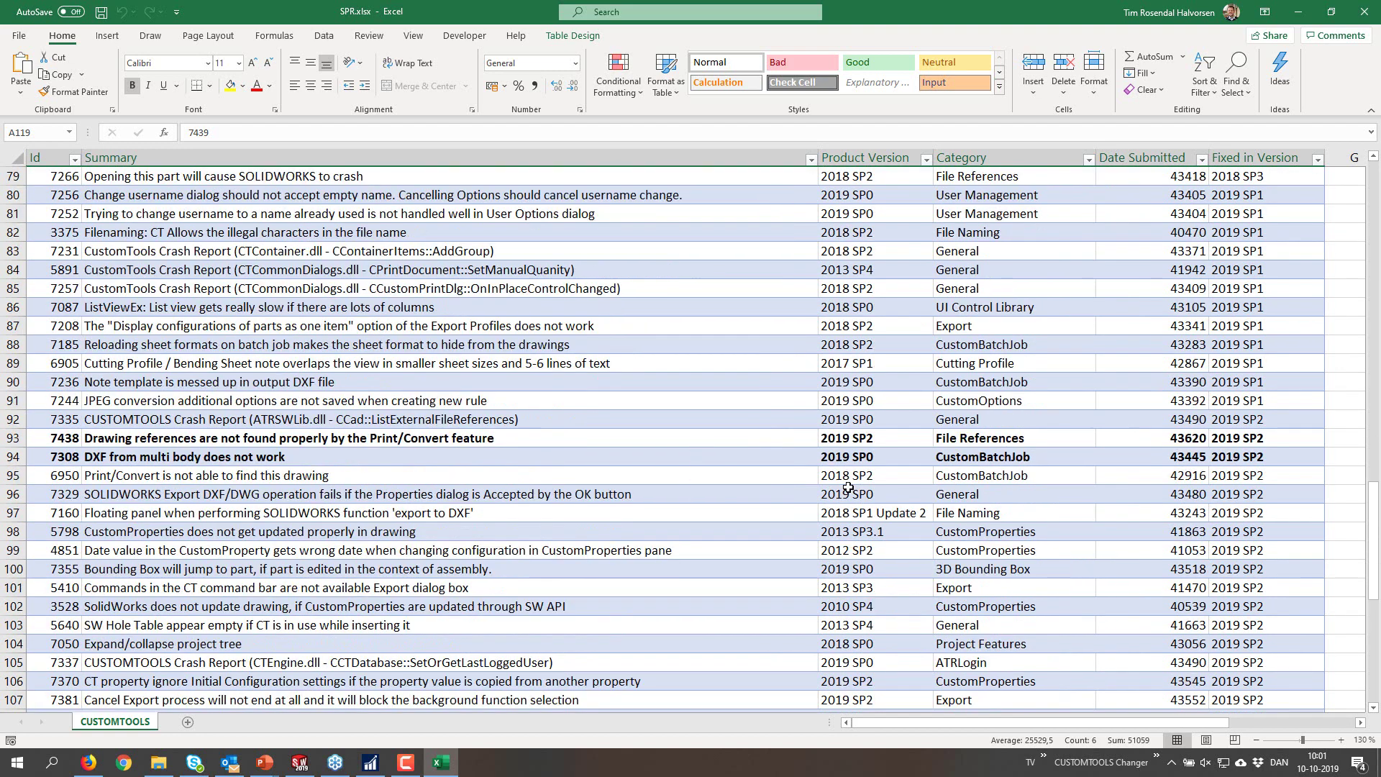
scroll(849, 488, "down", 1)
scroll(759, 529, "down", 1)
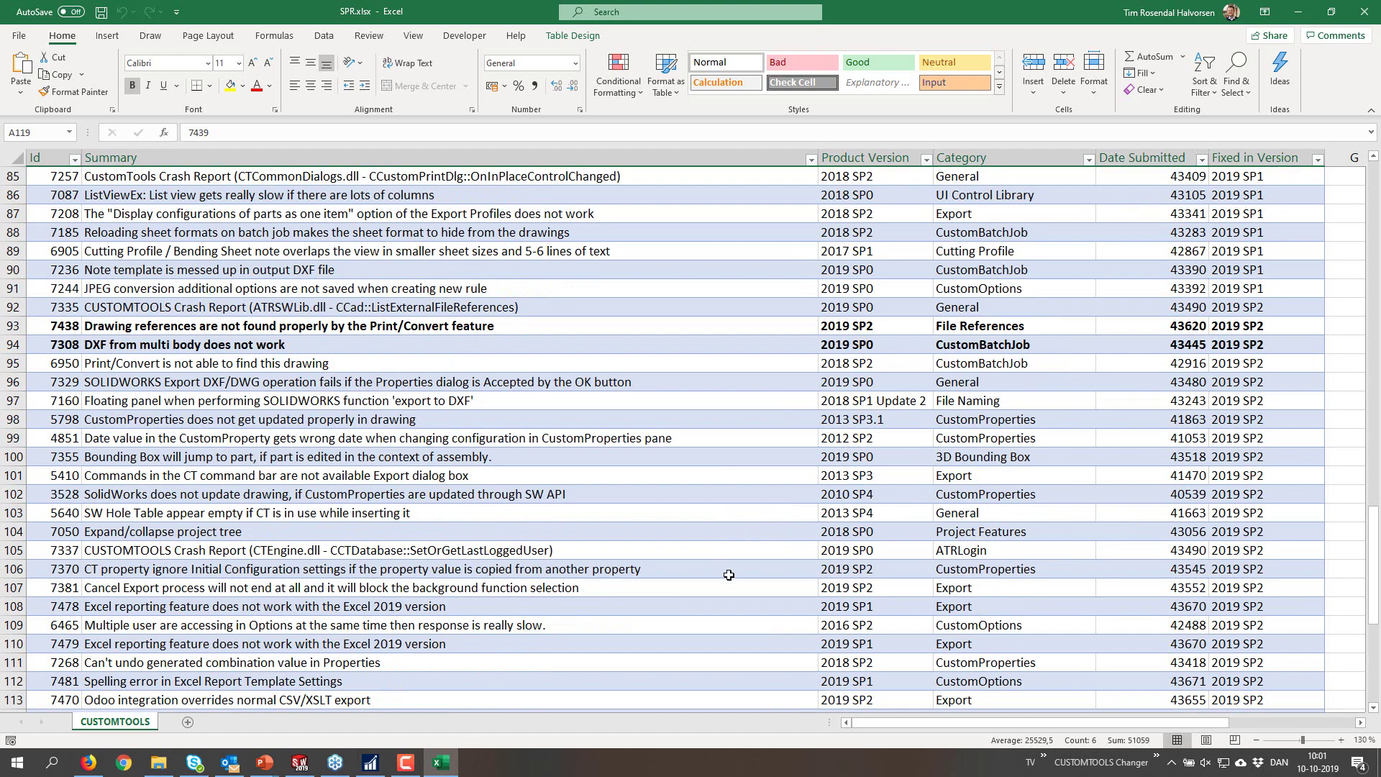
scroll(728, 576, "down", 2)
scroll(512, 561, "down", 5)
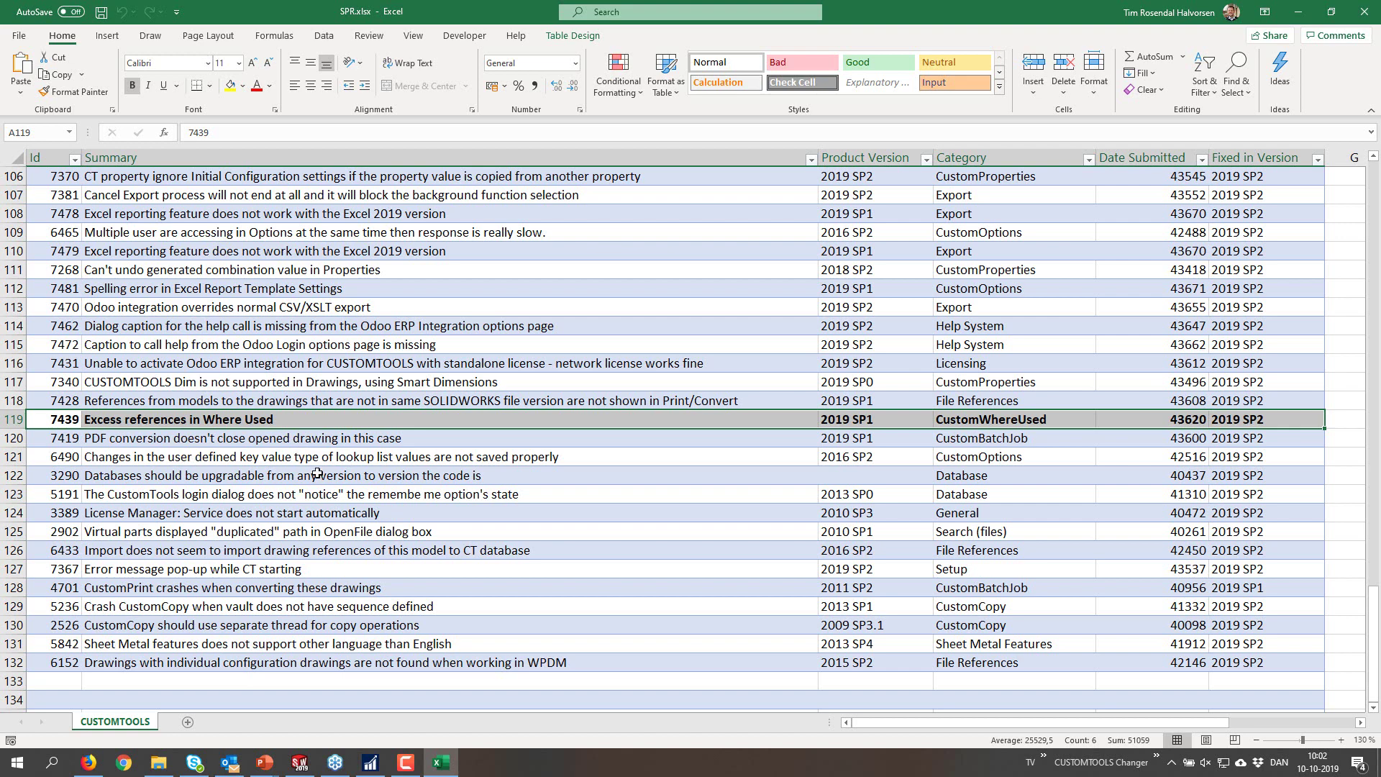
- Scroll back up the sheet, then close SPR.xlsx with the window's Close (X) button
scroll(309, 476, "up", 8)
scroll(317, 473, "up", 20)
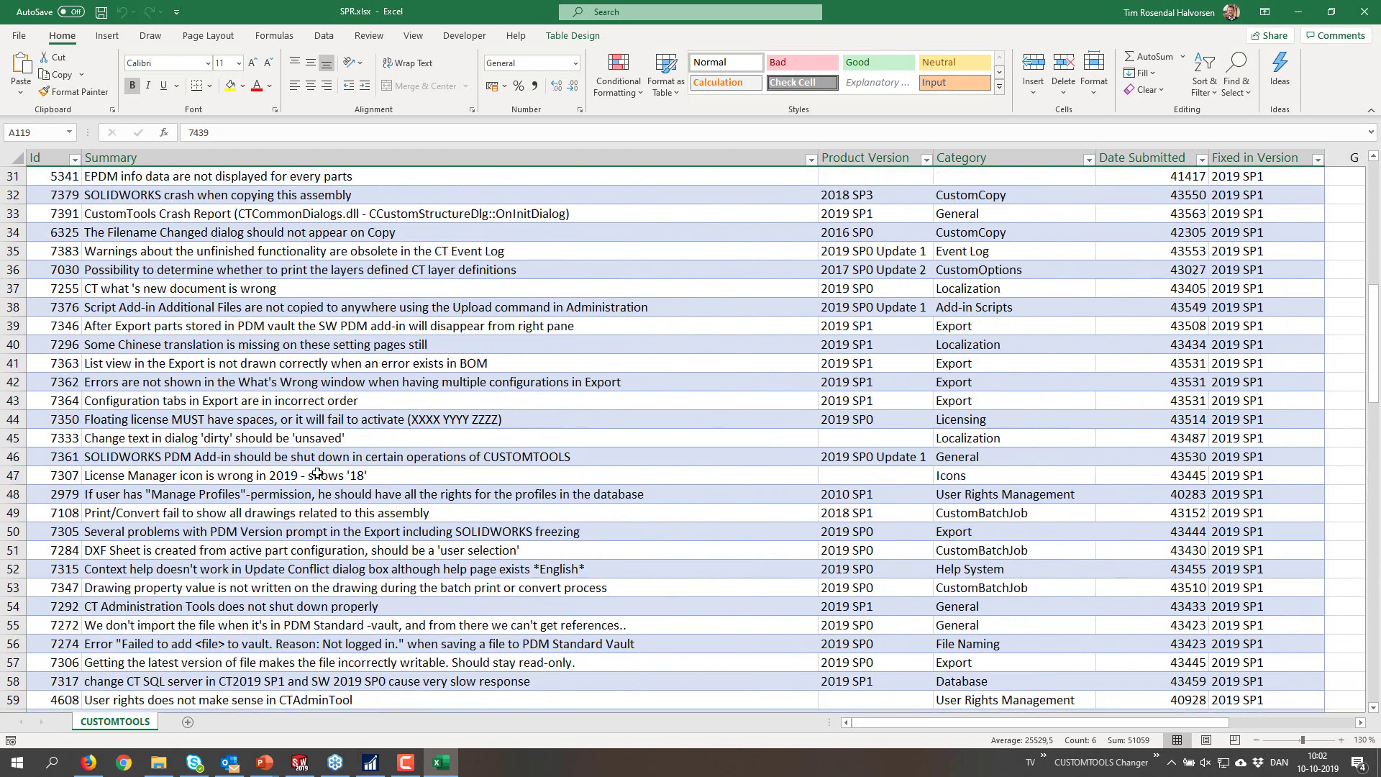
left_click(1365, 12)
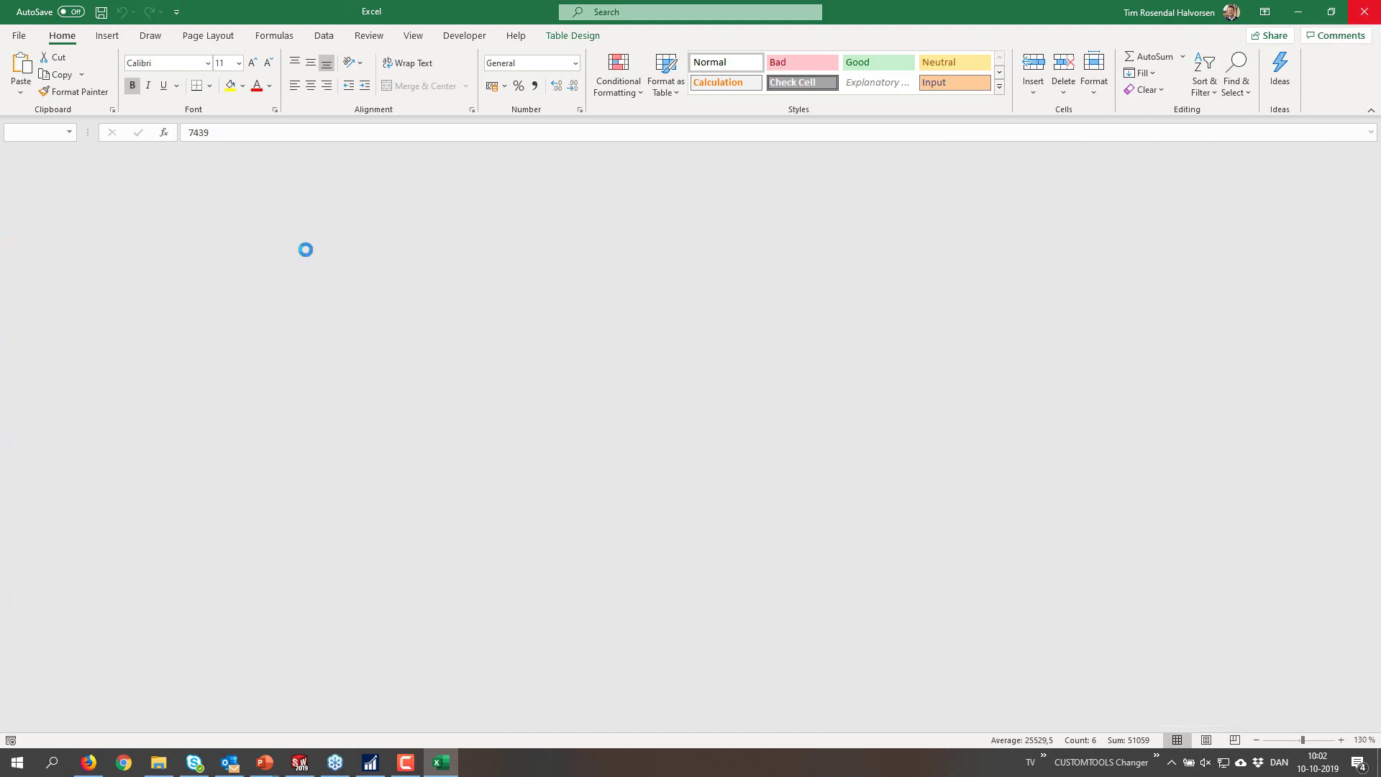
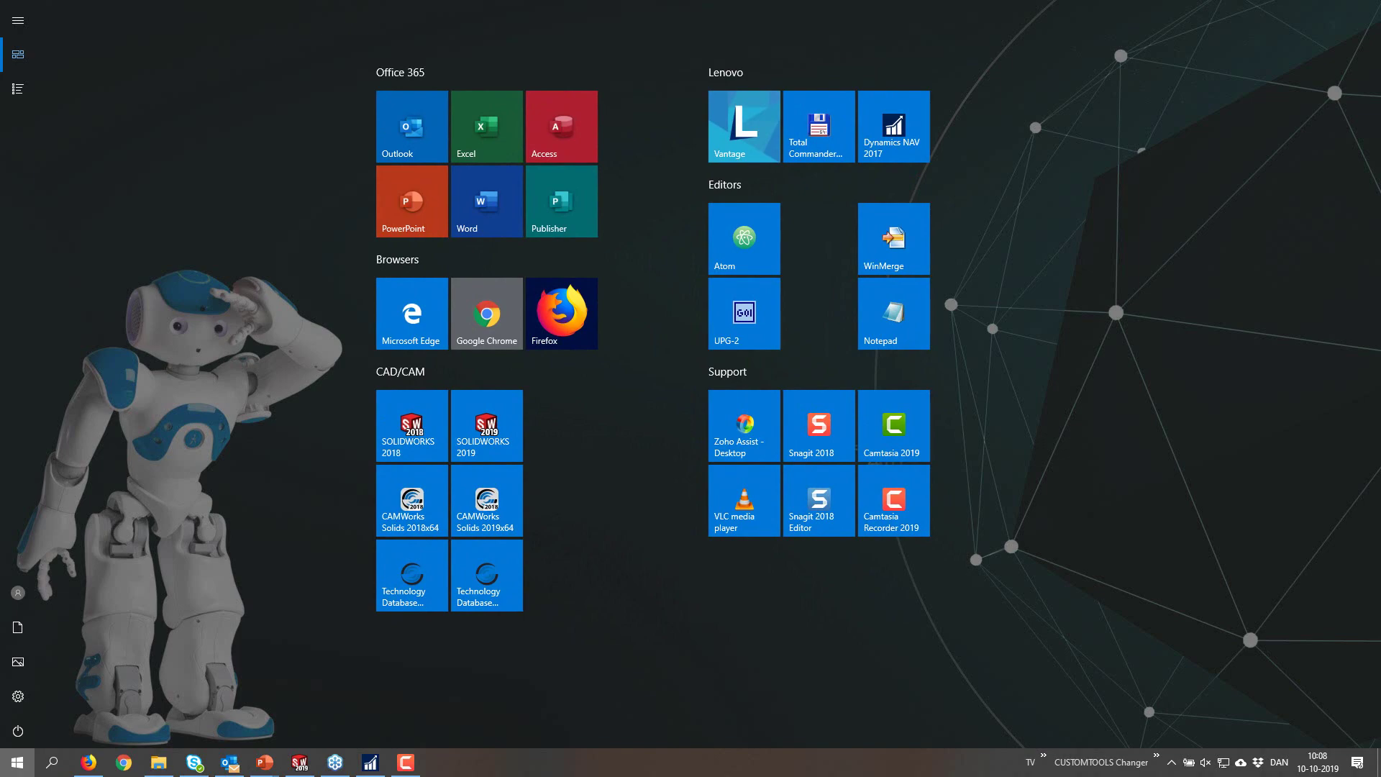
- Switch to the SOLIDWORKS window showing the piston assembly A-19-00005
left_click(299, 764)
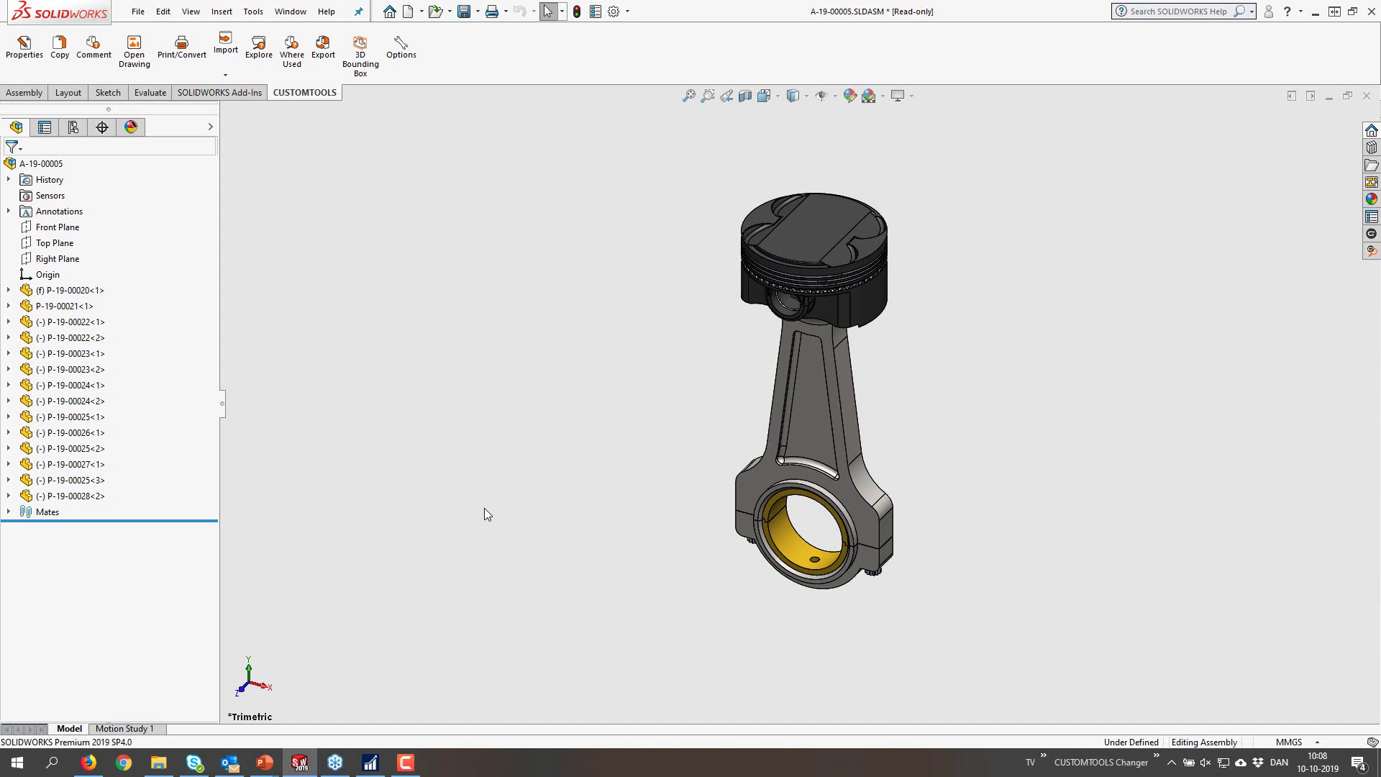
- Start a CUSTOMTOOLS export without saving and preview it with the NAV Export profile
left_click(323, 50)
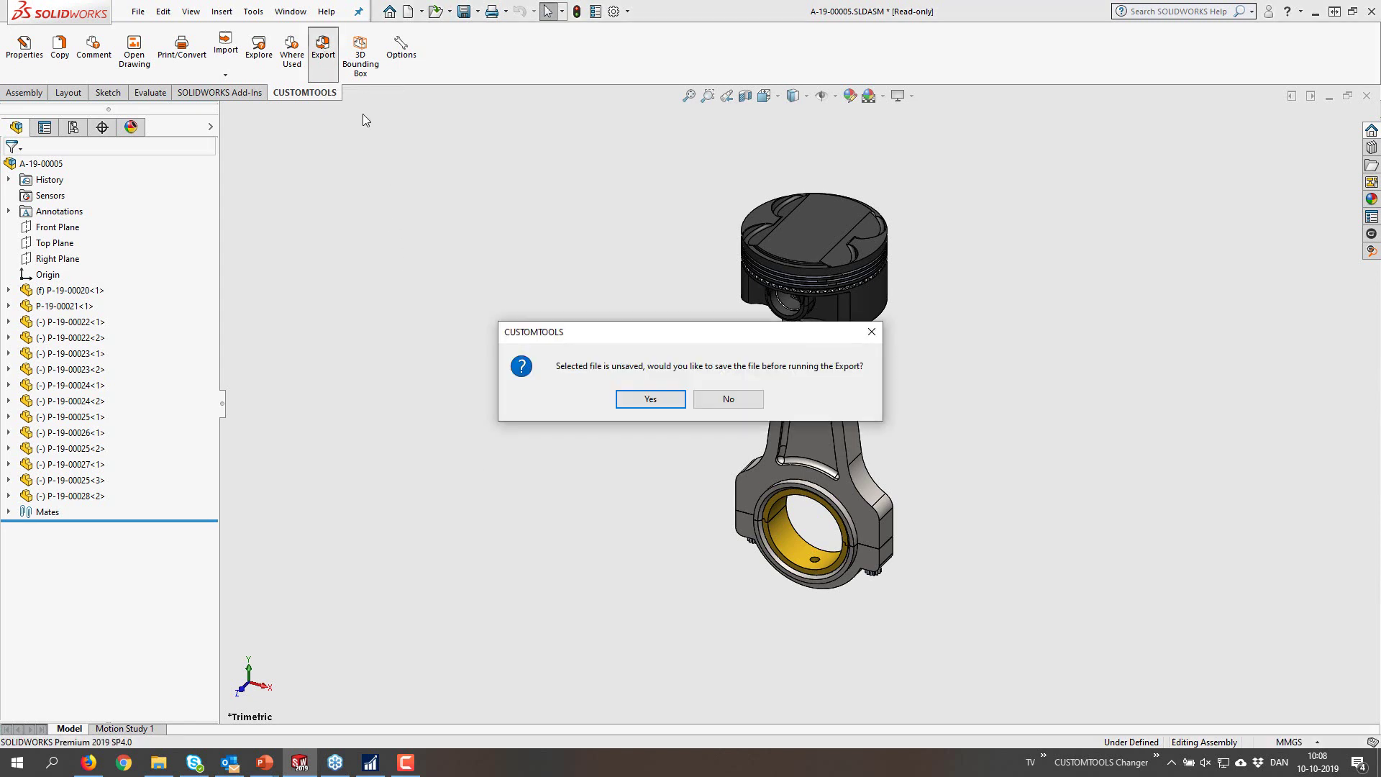
left_click(728, 398)
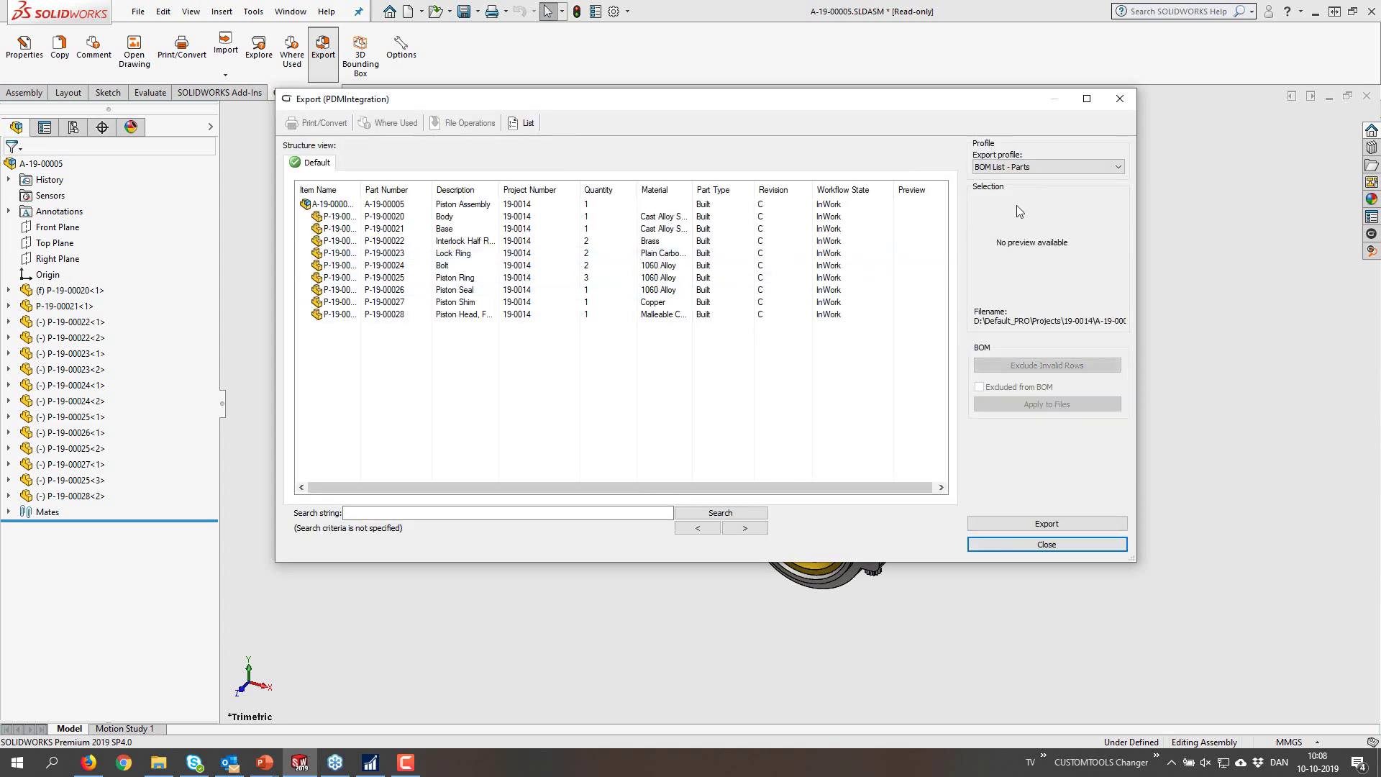
left_click(1056, 169)
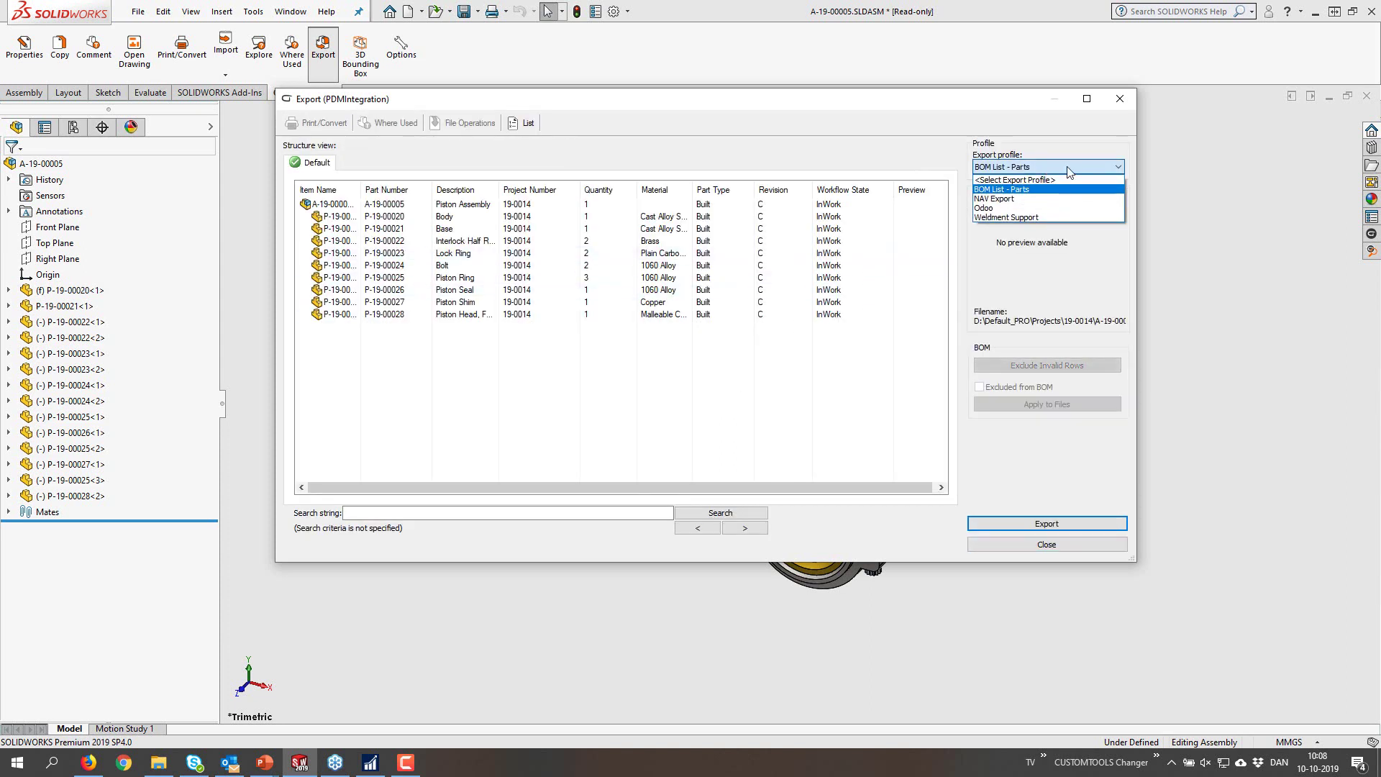
left_click(1005, 199)
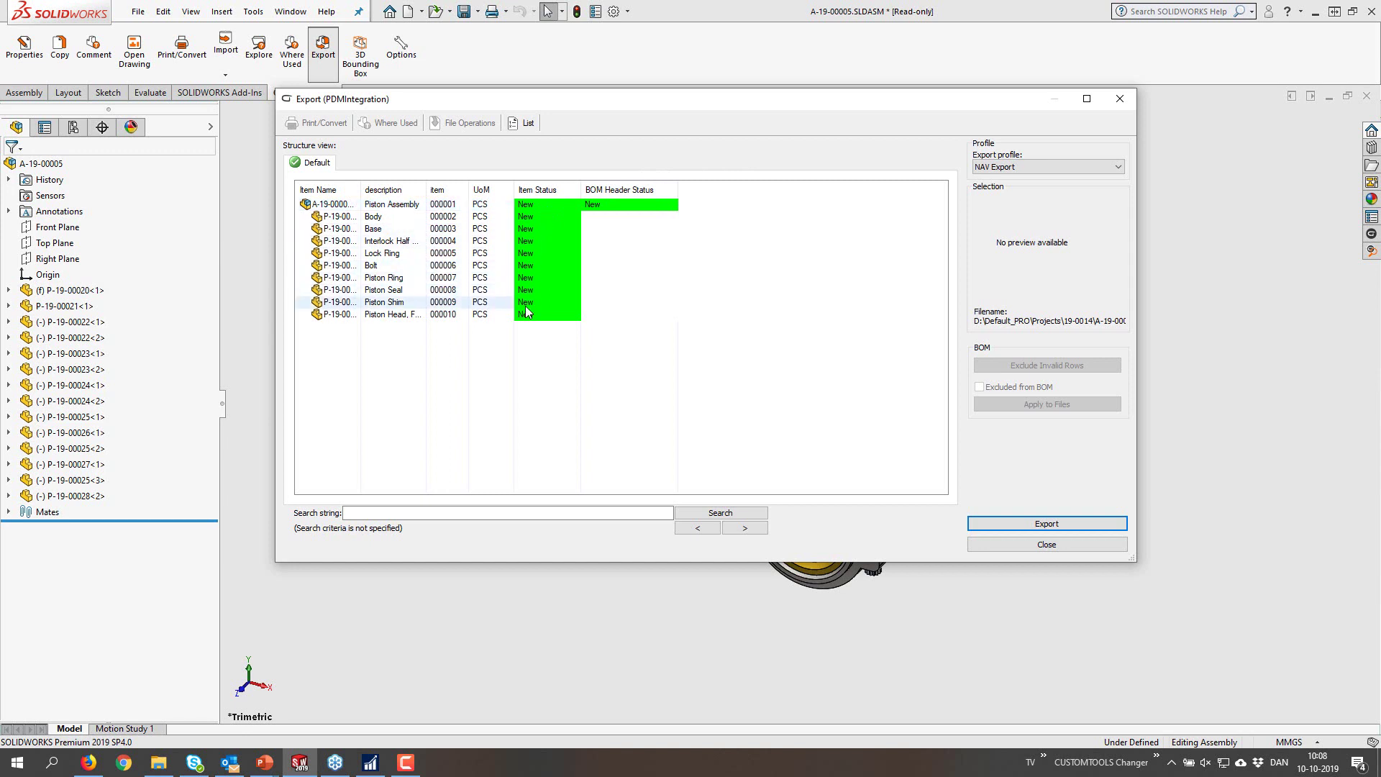
- Check NAV's Production BOM list, which shows only certified BOMs like 1000 Bicycle, then return to SOLIDWORKS
left_click(371, 764)
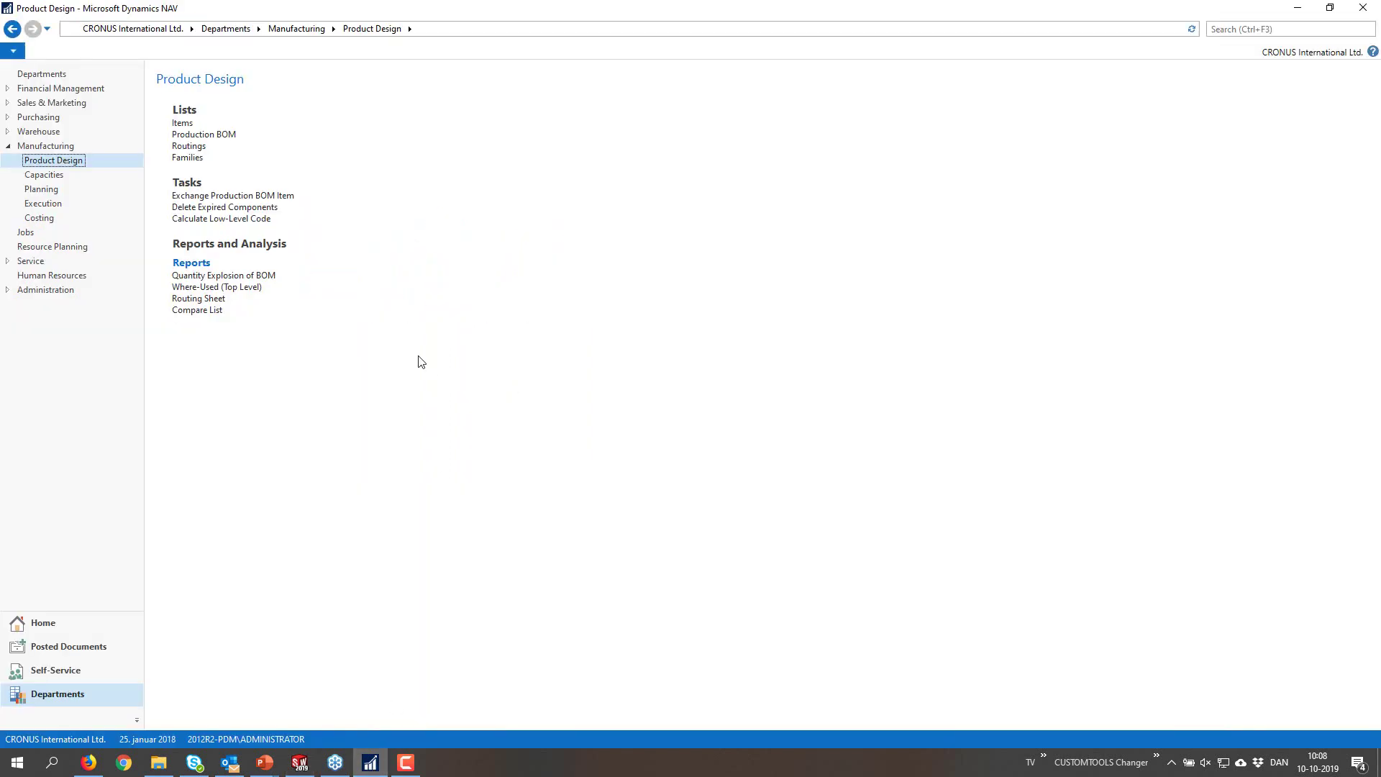
left_click(227, 140)
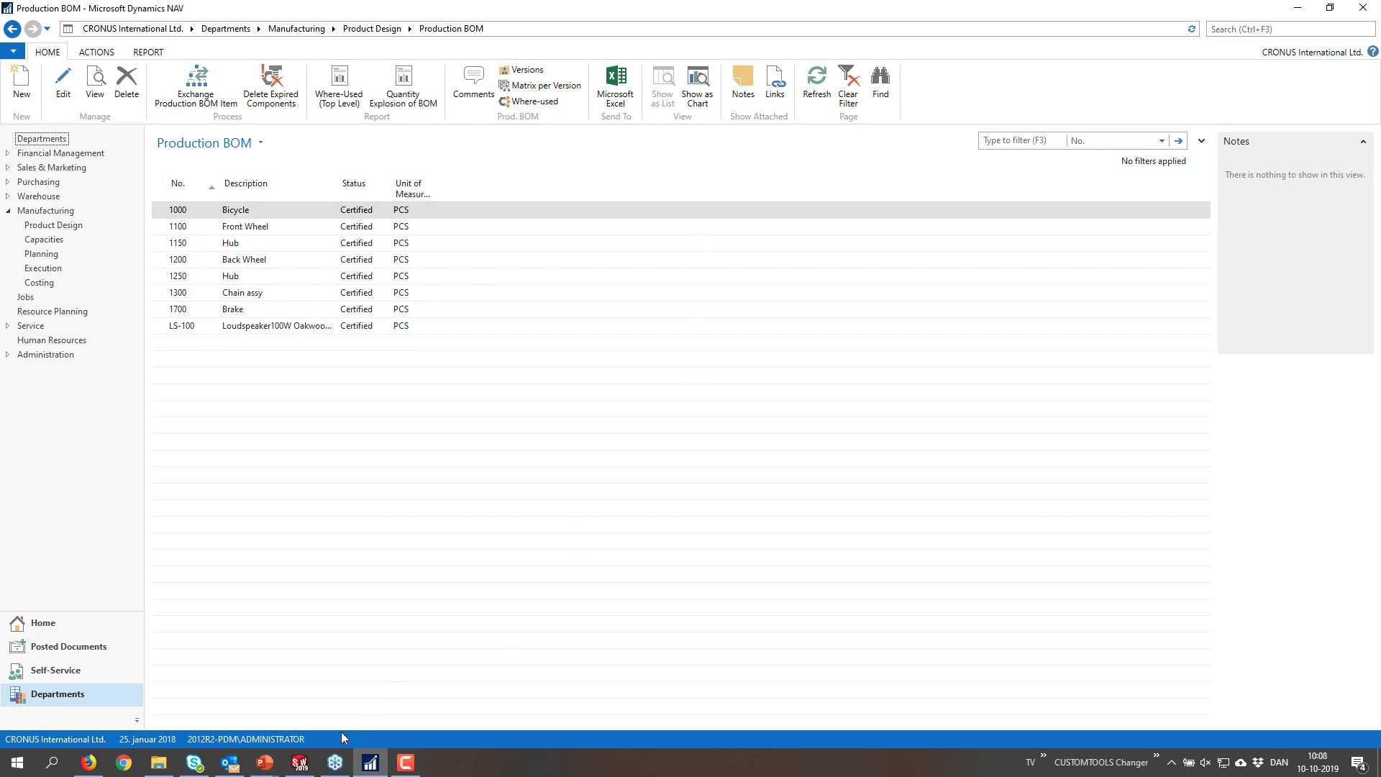
left_click(300, 763)
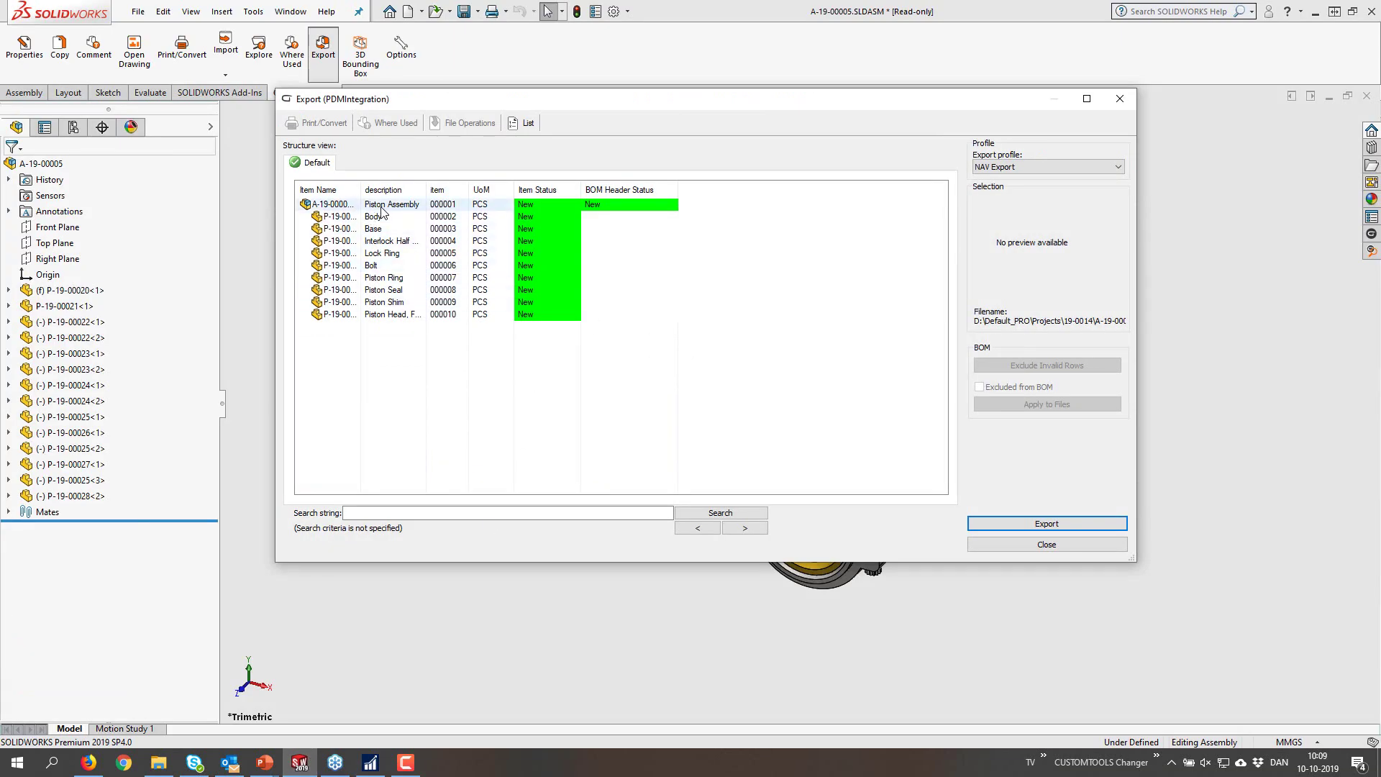
- Export the piston assembly BOM to Dynamics NAV, acknowledge the success message, and switch to NAV
left_click(1048, 524)
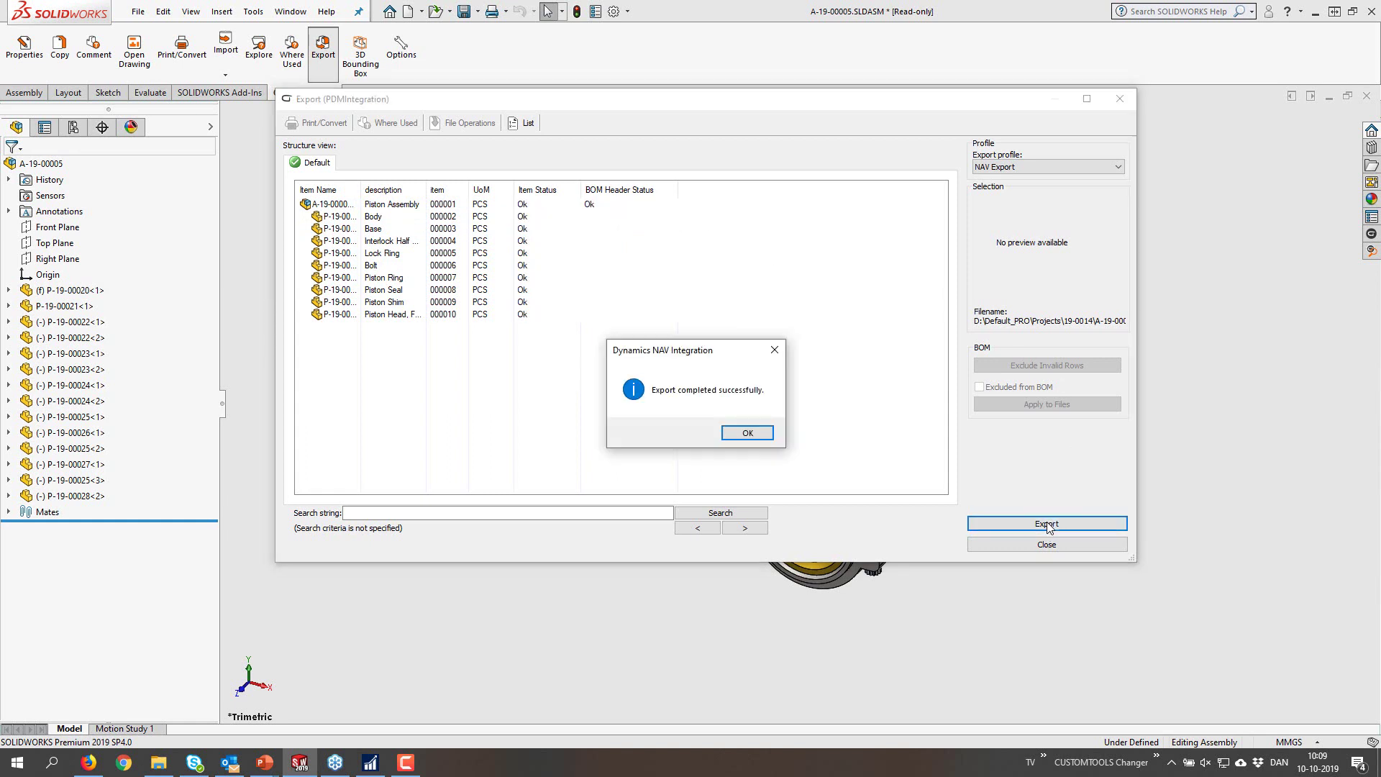
left_click(748, 432)
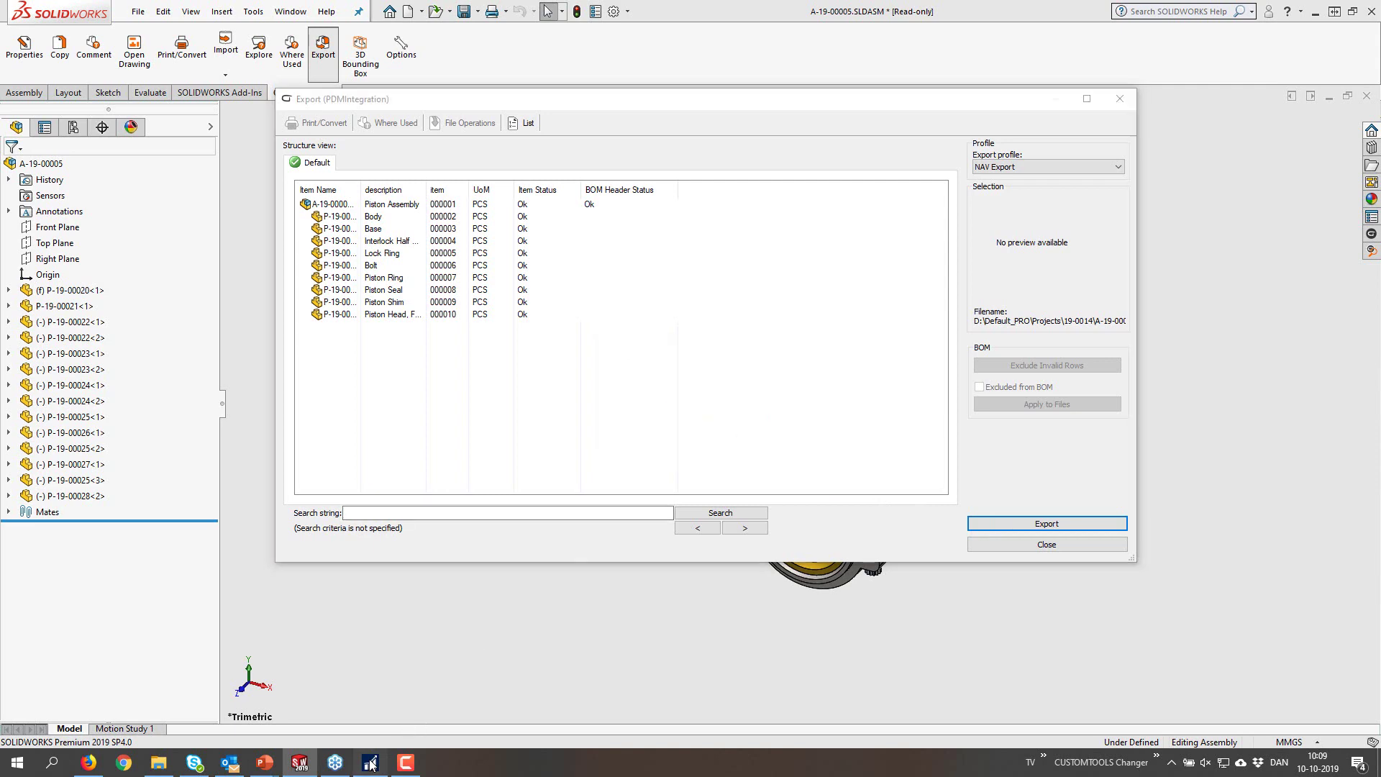
left_click(370, 762)
- Refresh the Production BOM list and review the lines of BOM 000001 Piston Assembly
left_click(815, 81)
double_click(256, 213)
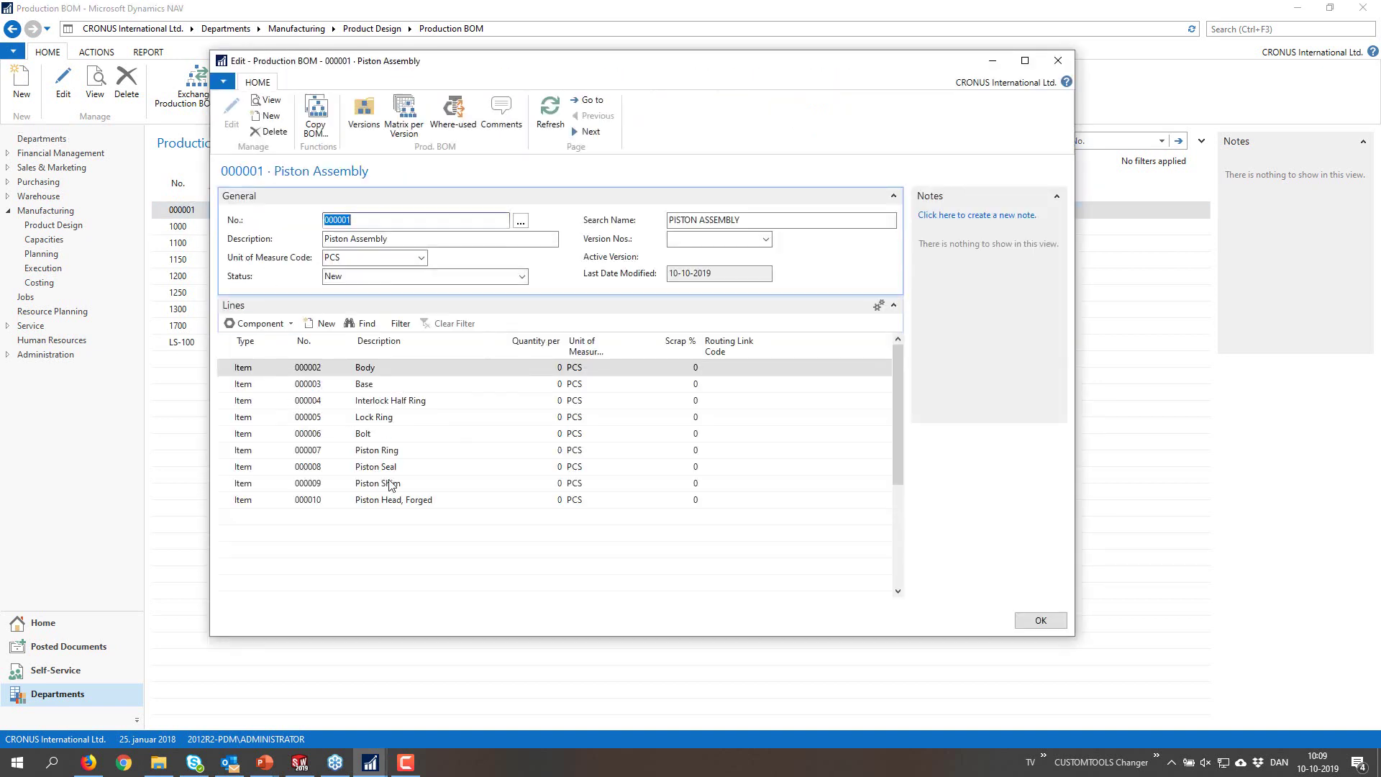
left_click(1056, 62)
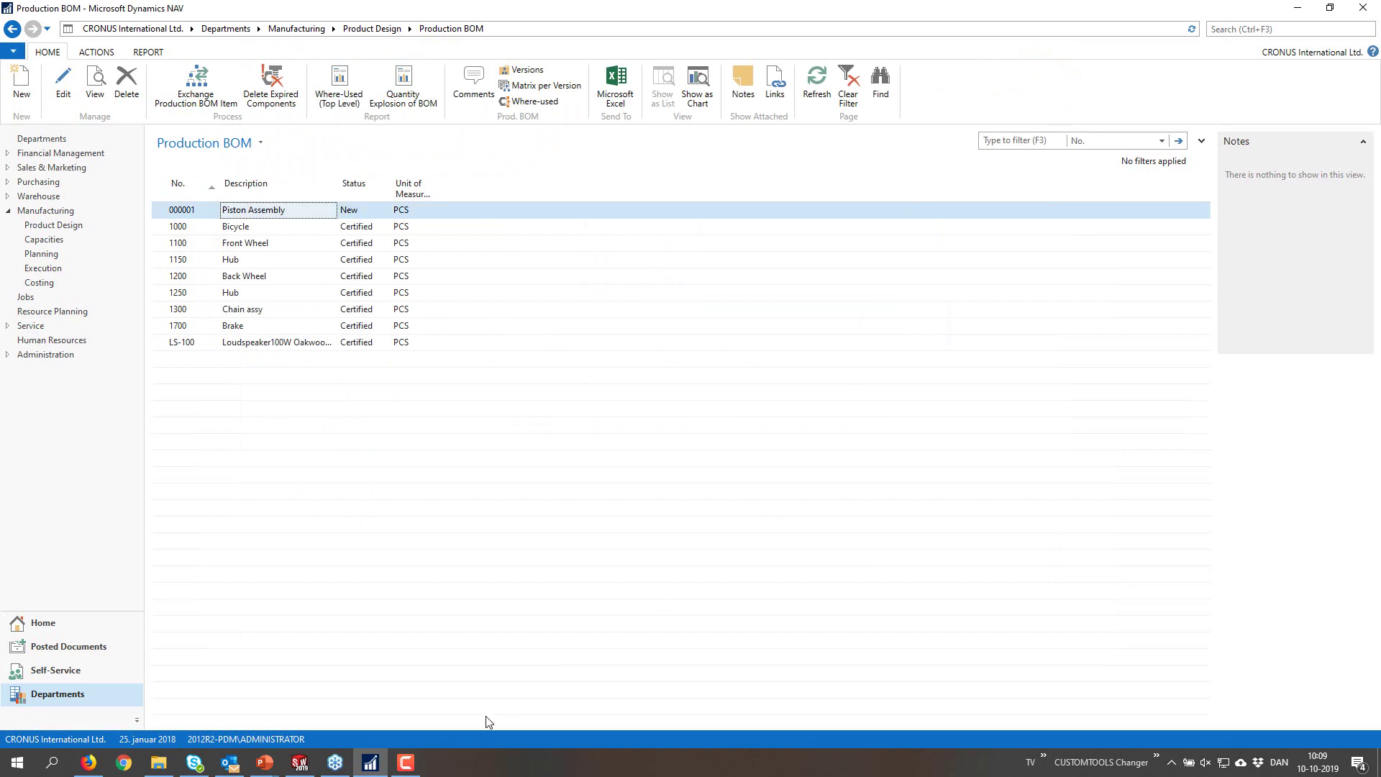
left_click(308, 761)
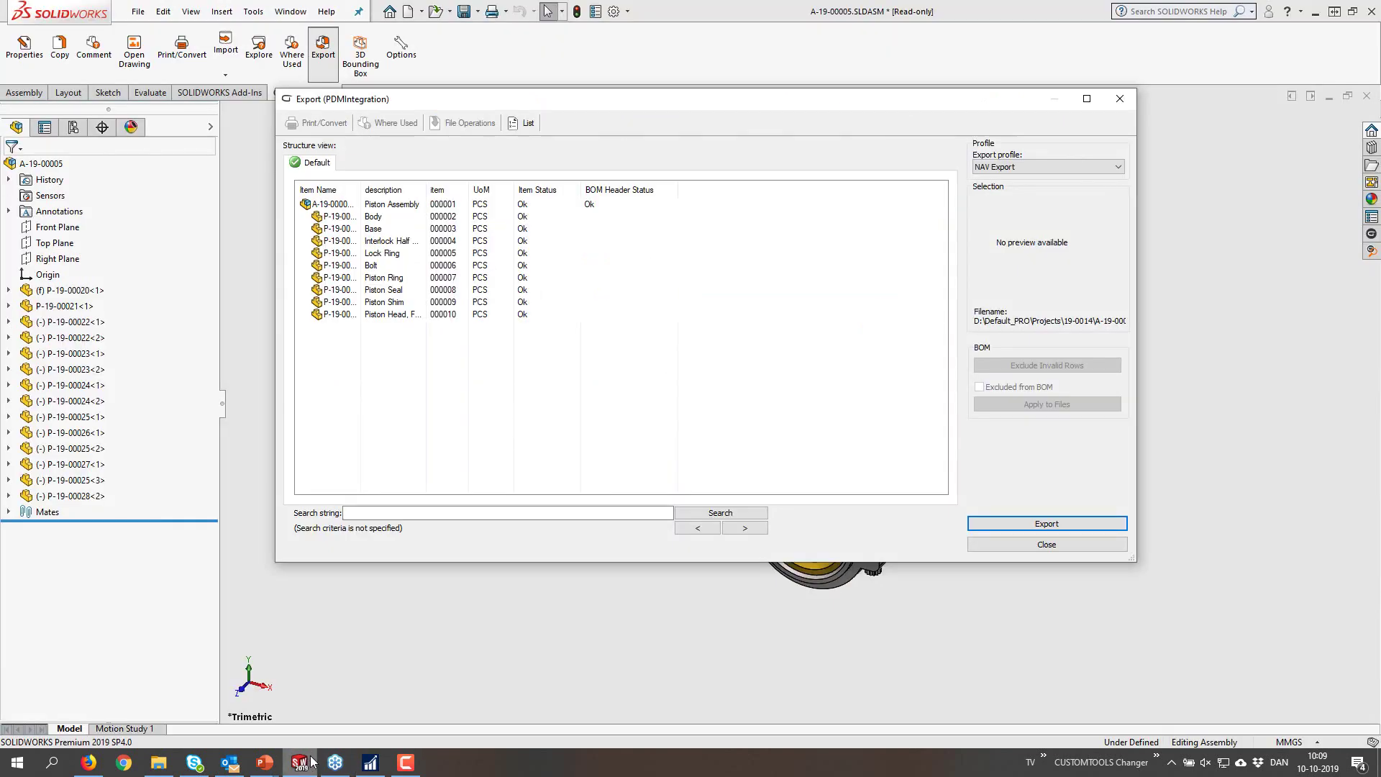
- Change part P-19-00020's CUSTOMTOOLS Description to 'Body For Piston Rod'
left_click(1019, 545)
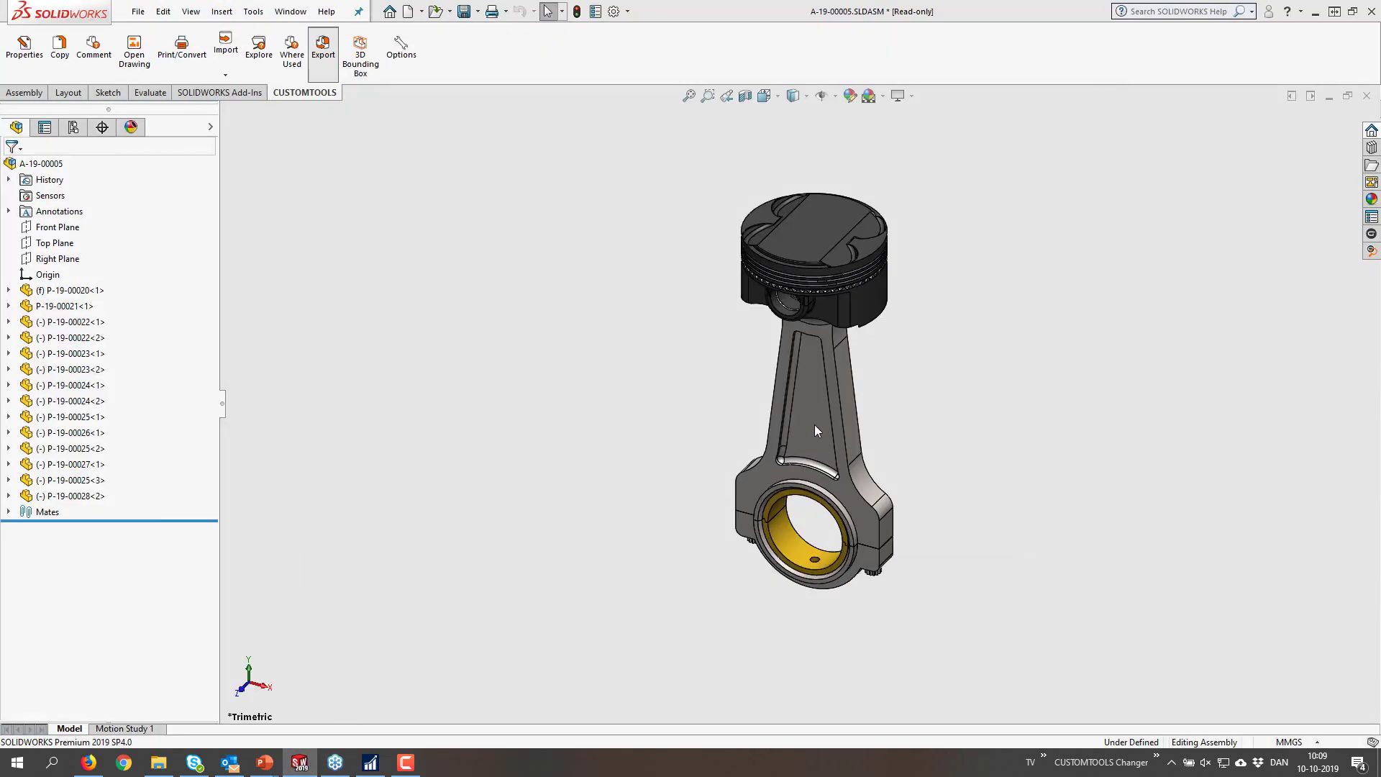
left_click(815, 426)
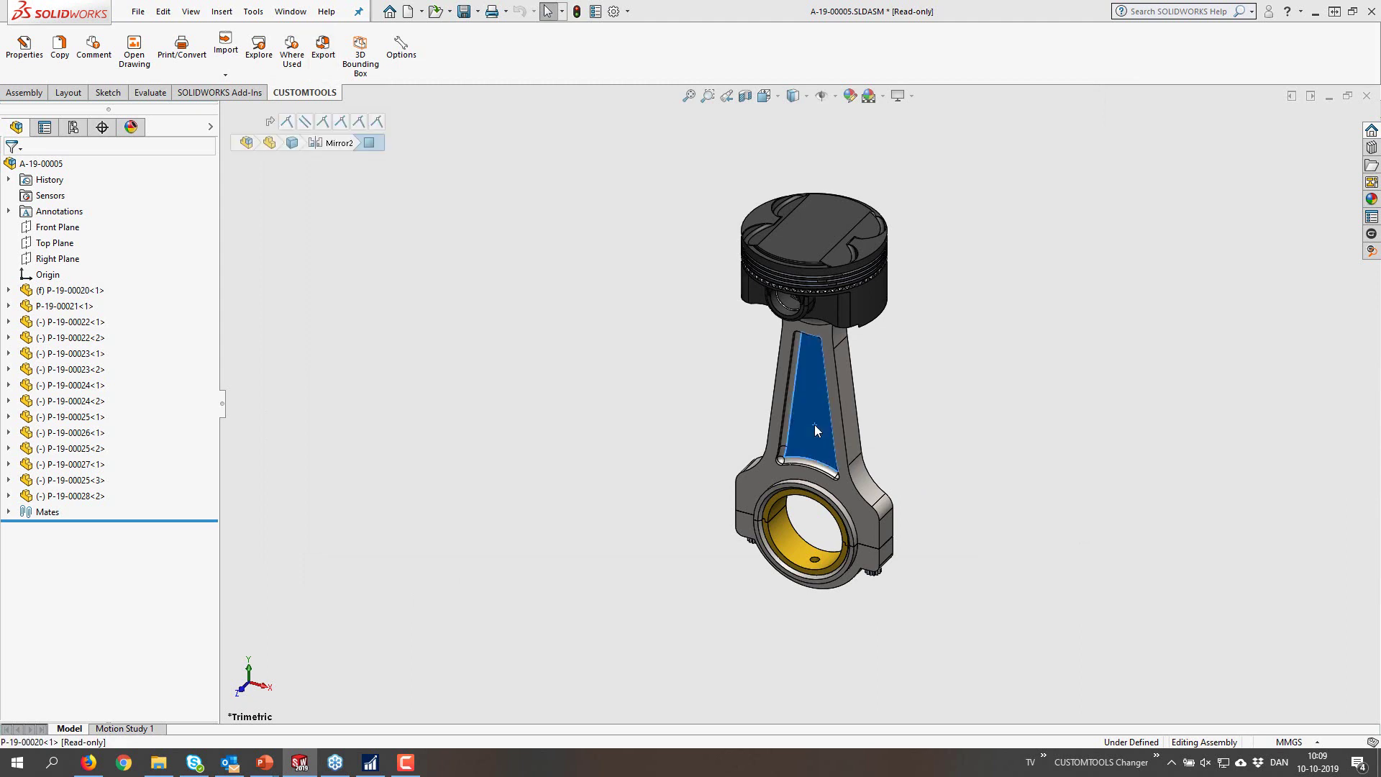
left_click(25, 46)
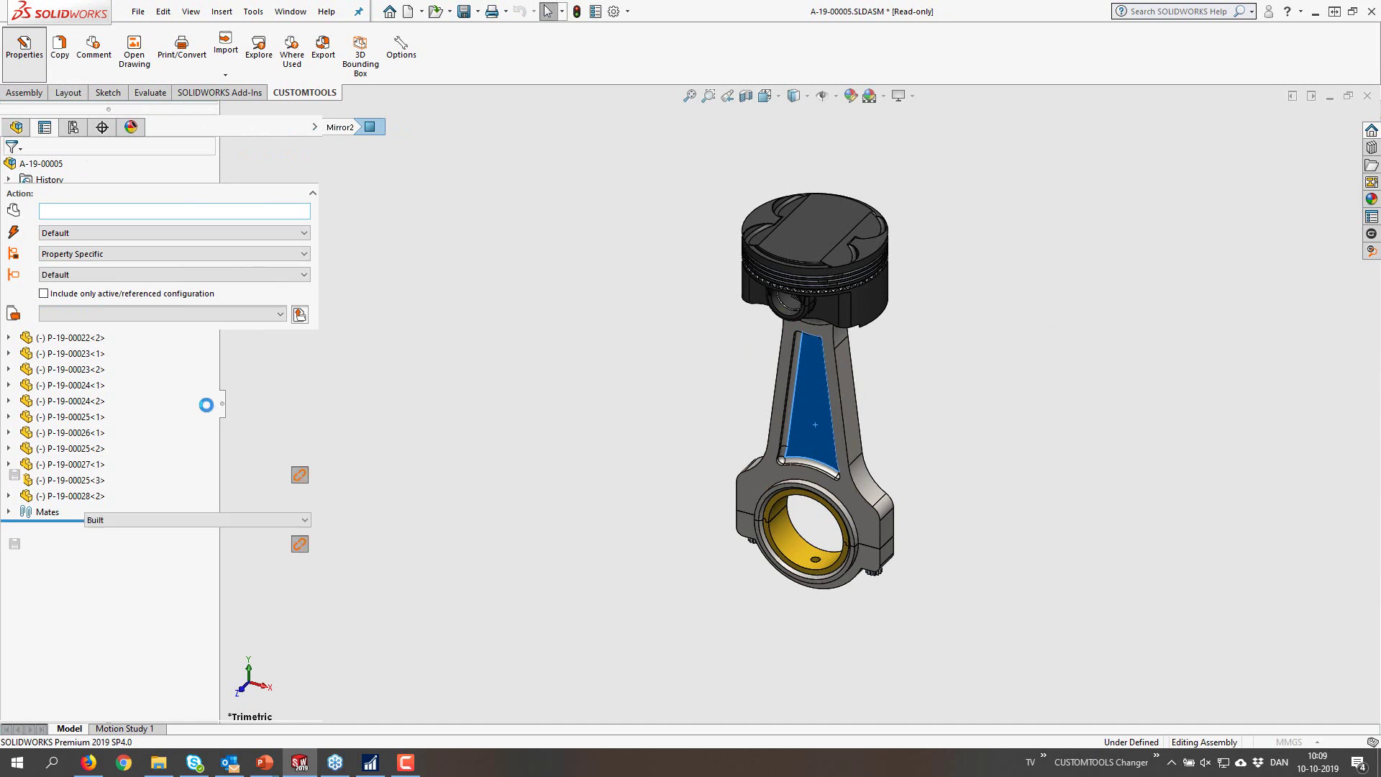
left_click(125, 497)
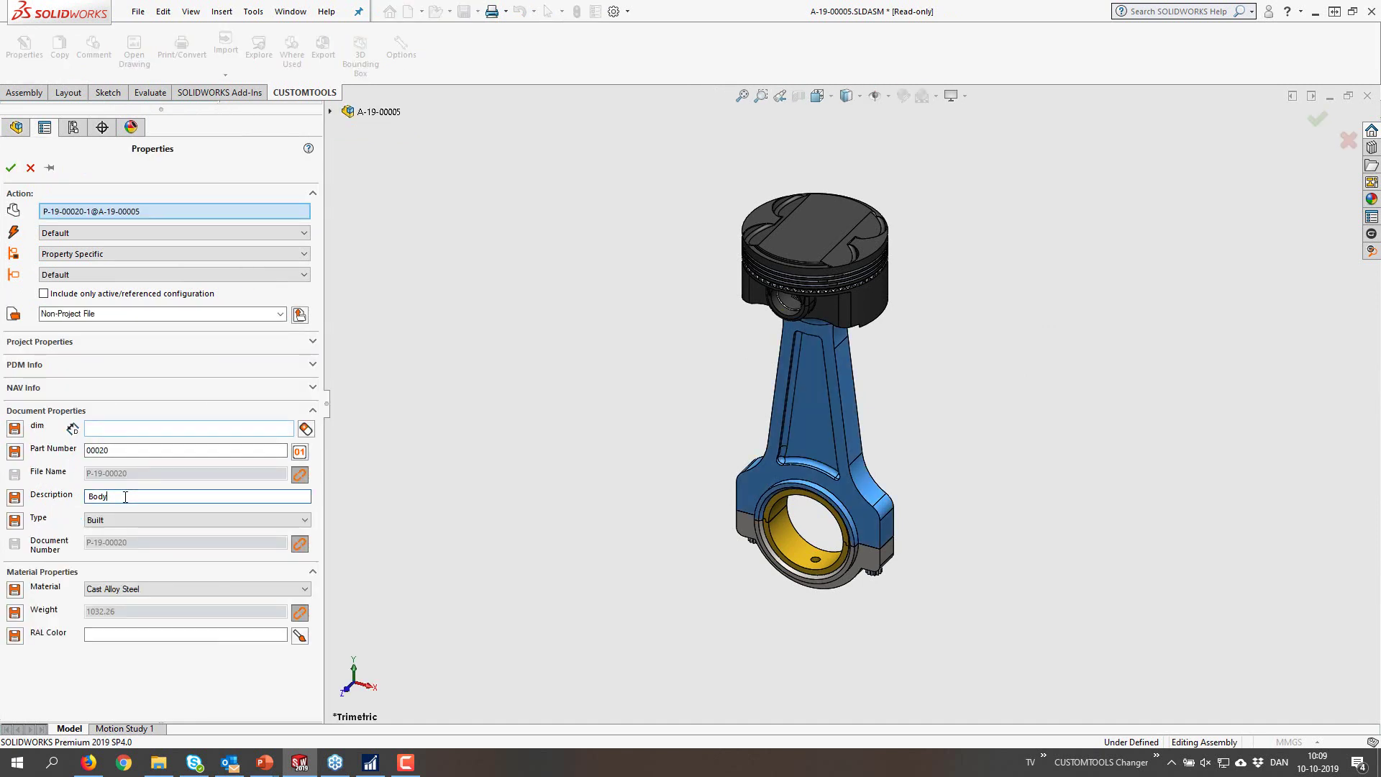
type("For Piston Rod")
left_click(11, 168)
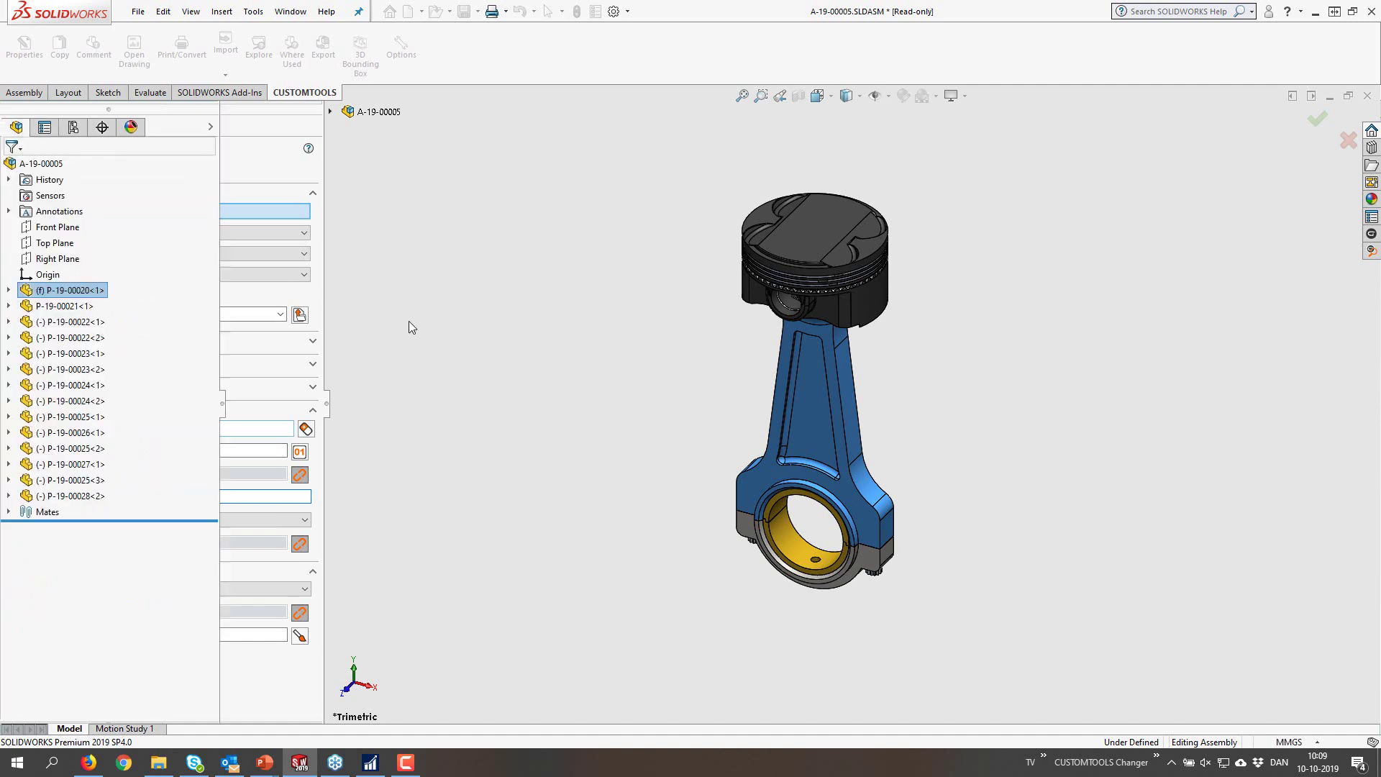
- Re-export the assembly to Dynamics NAV without saving, pushing the Body For Piston Rod description
left_click(370, 231)
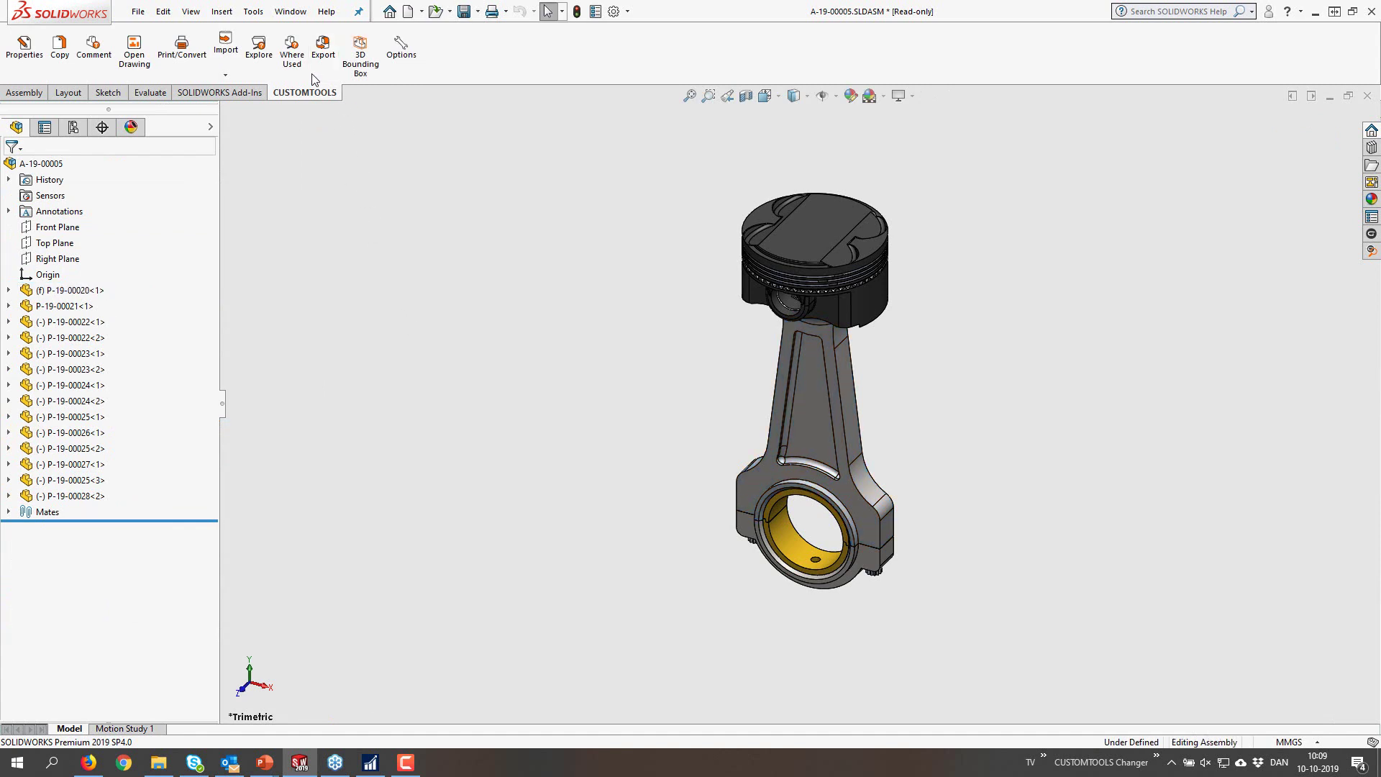
left_click(324, 44)
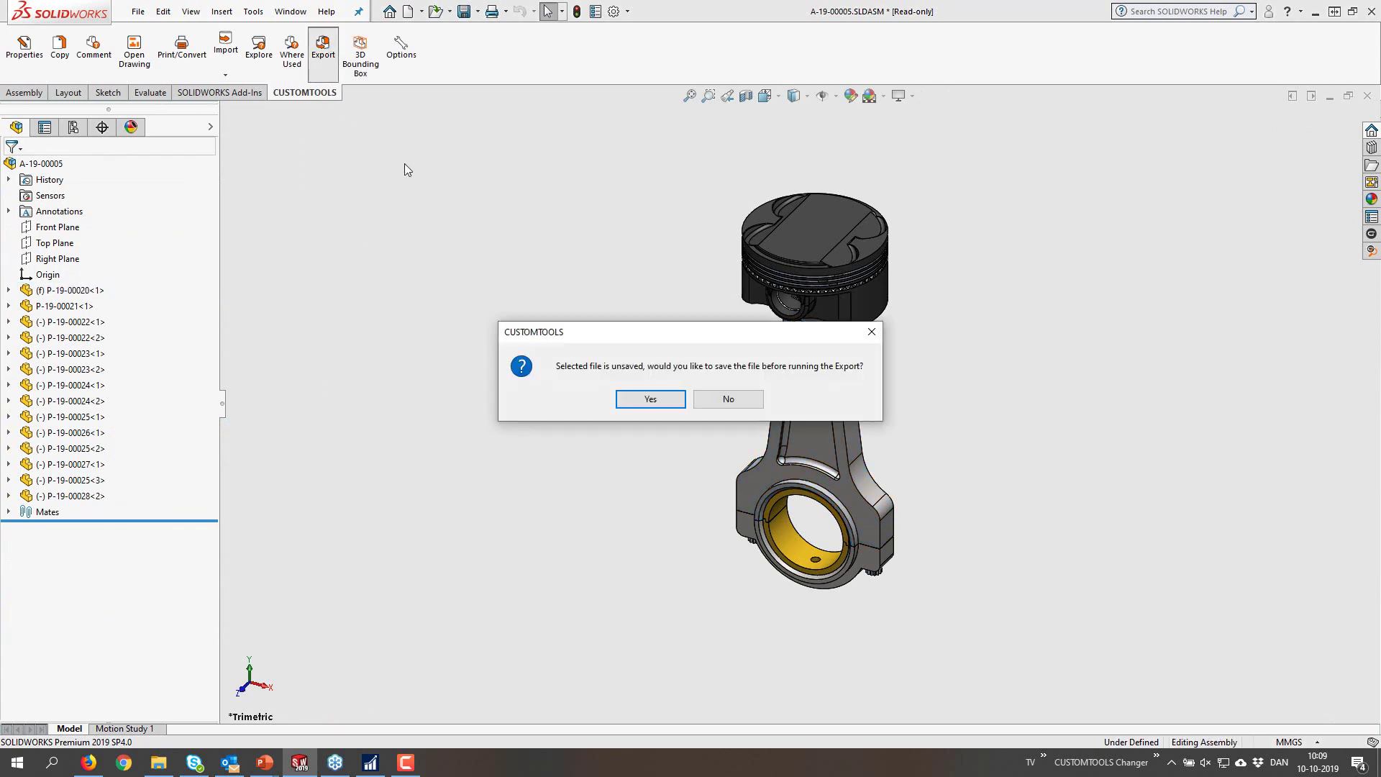
left_click(725, 400)
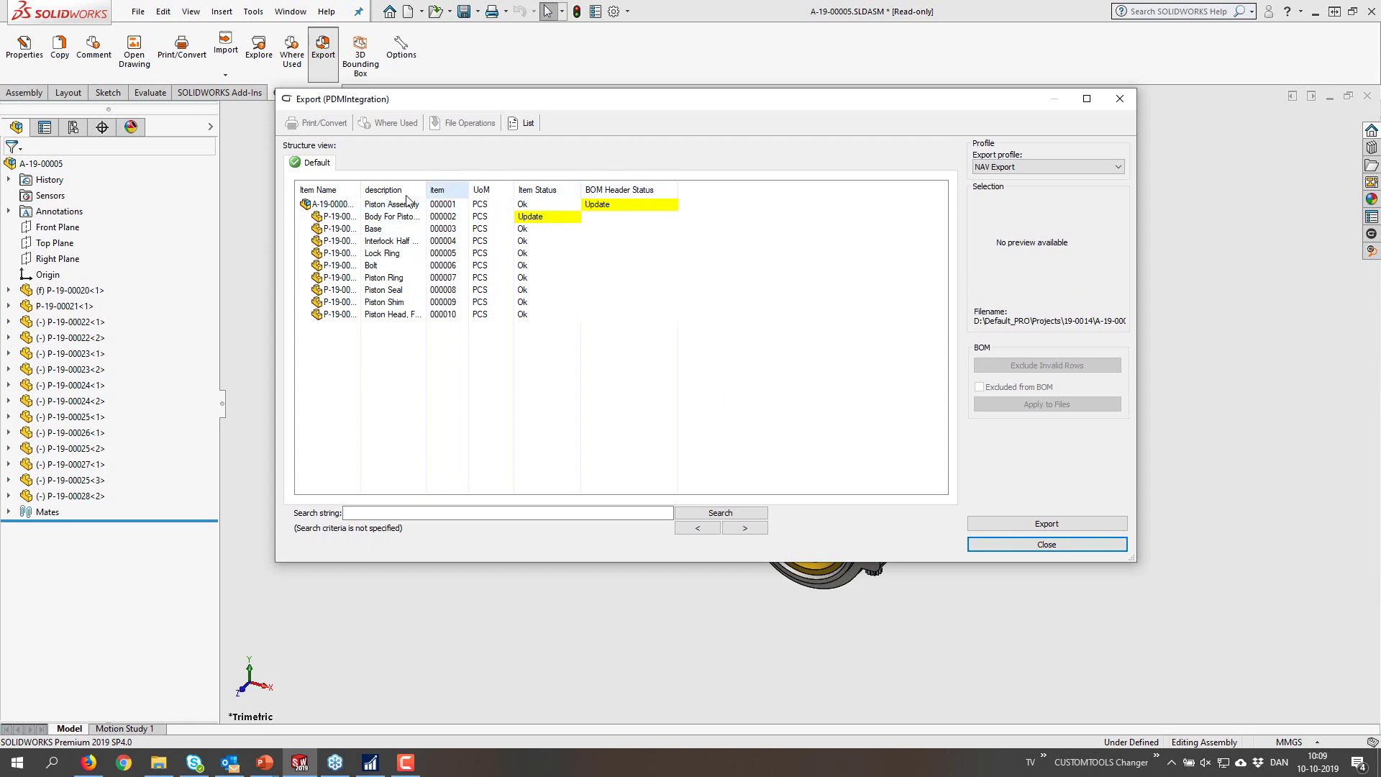
left_click(1052, 524)
left_click(749, 433)
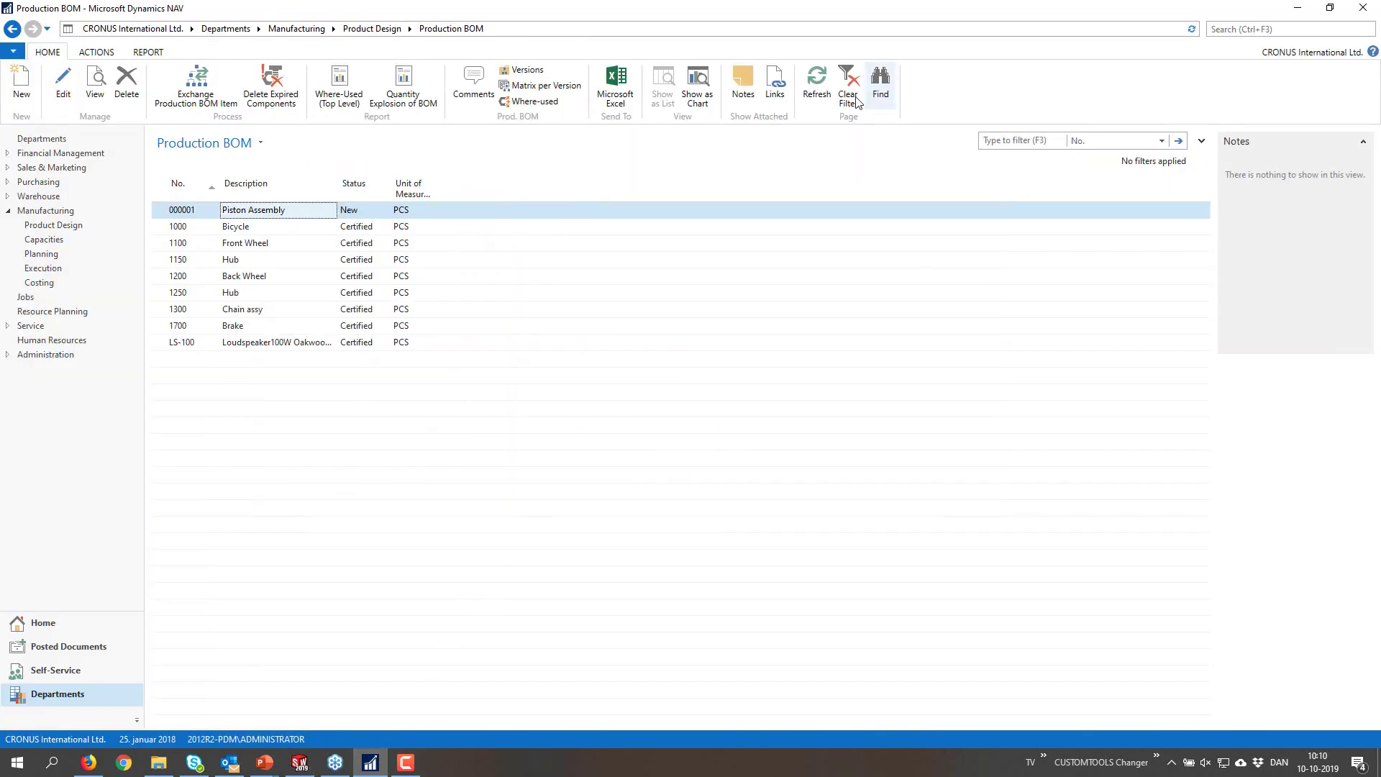
- Verify line 000002 of the Piston Assembly BOM reads Body For Piston Rod, then minimise NAV
double_click(264, 209)
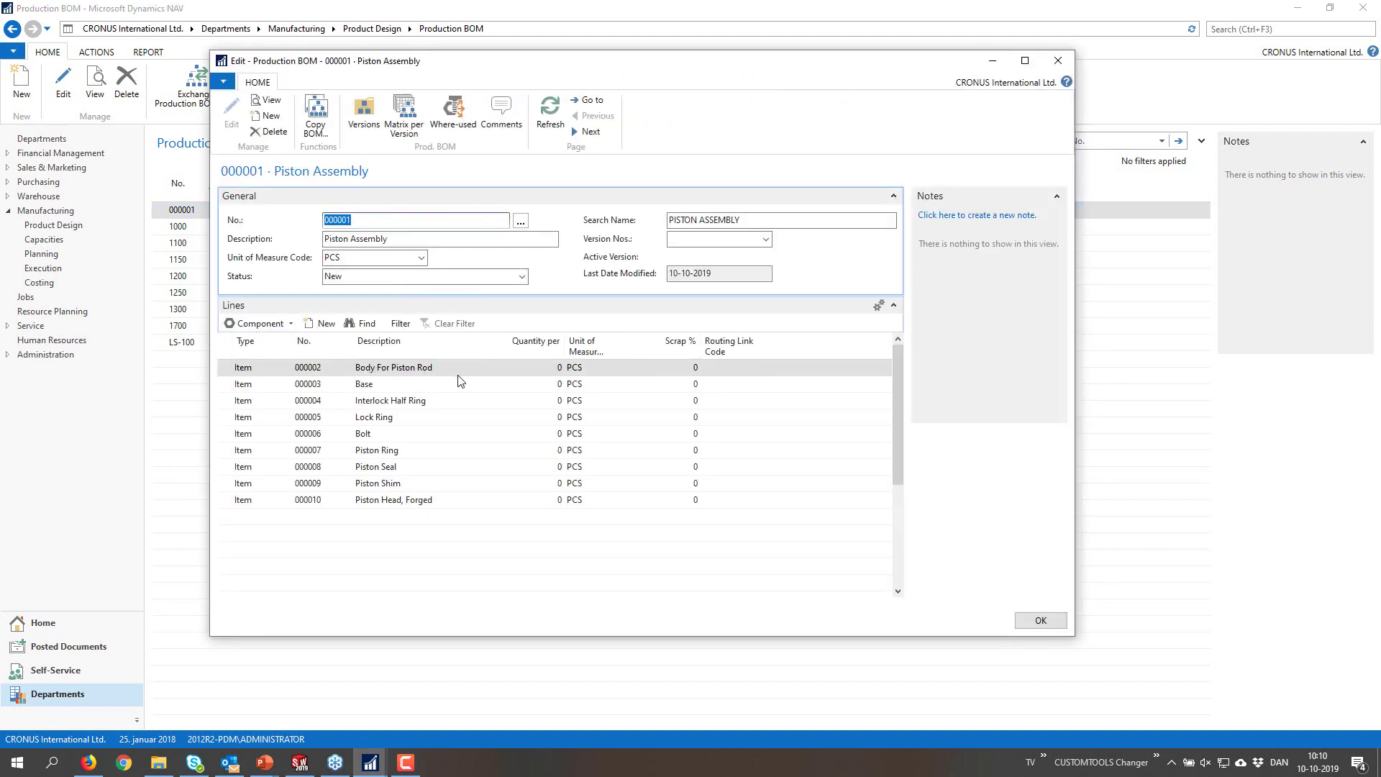
left_click(1057, 60)
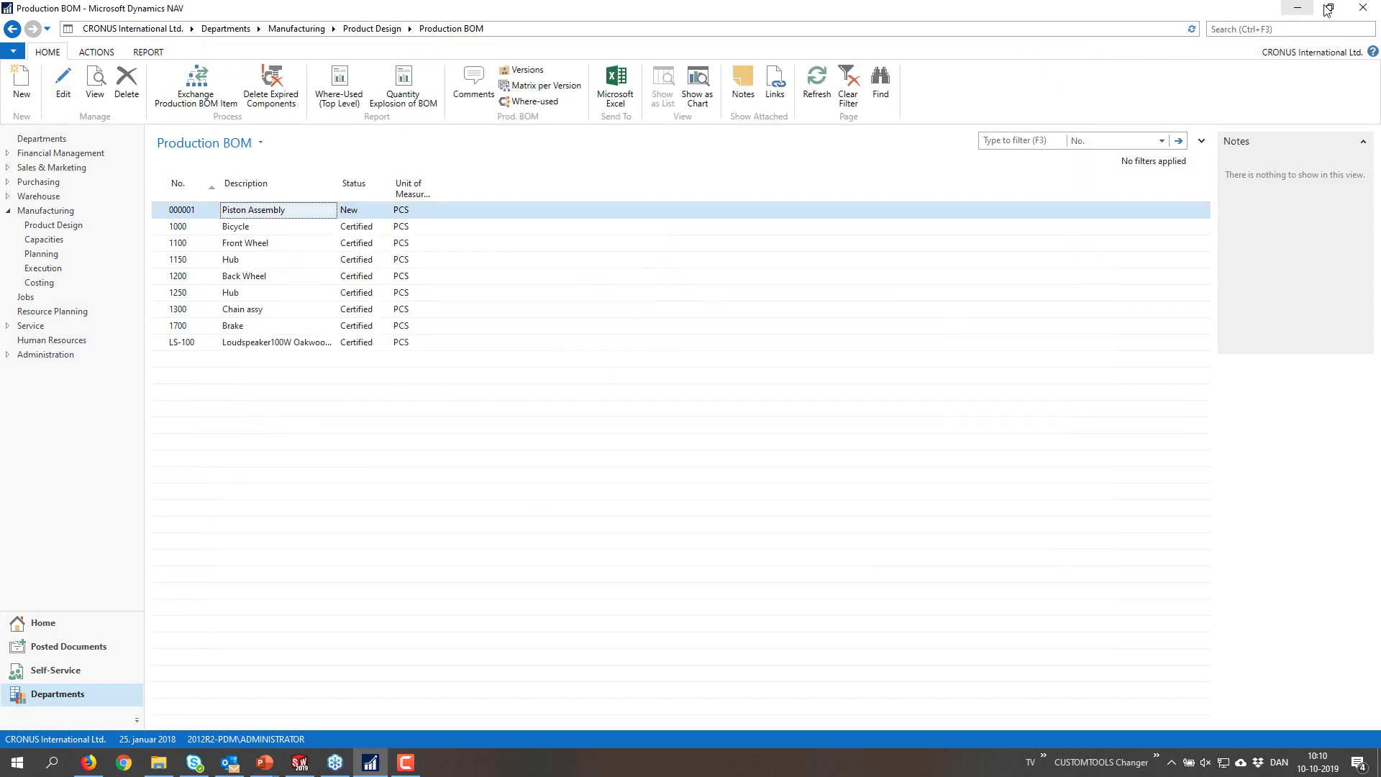
left_click(1298, 8)
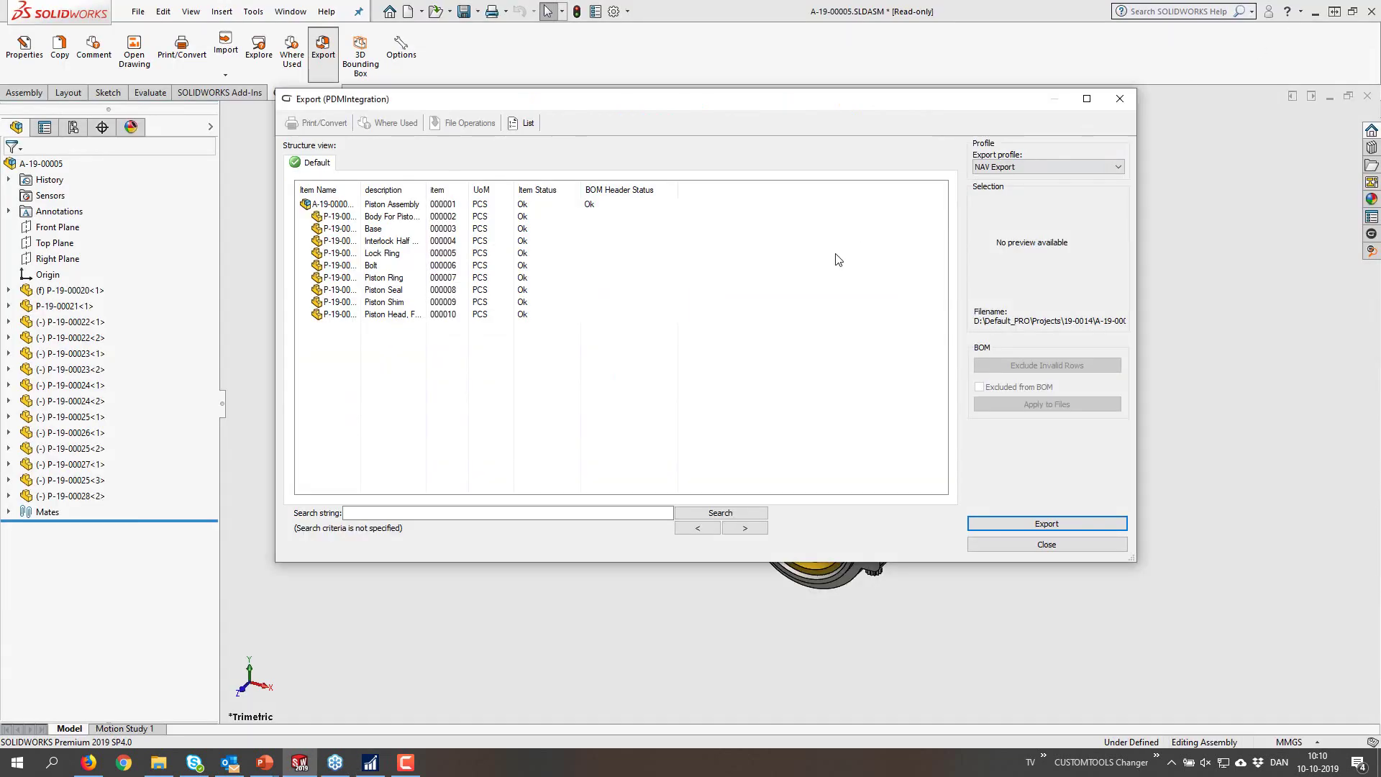
- Close the export preview and check the Dynamics NAV login under CUSTOMTOOLS User Options
left_click(1067, 545)
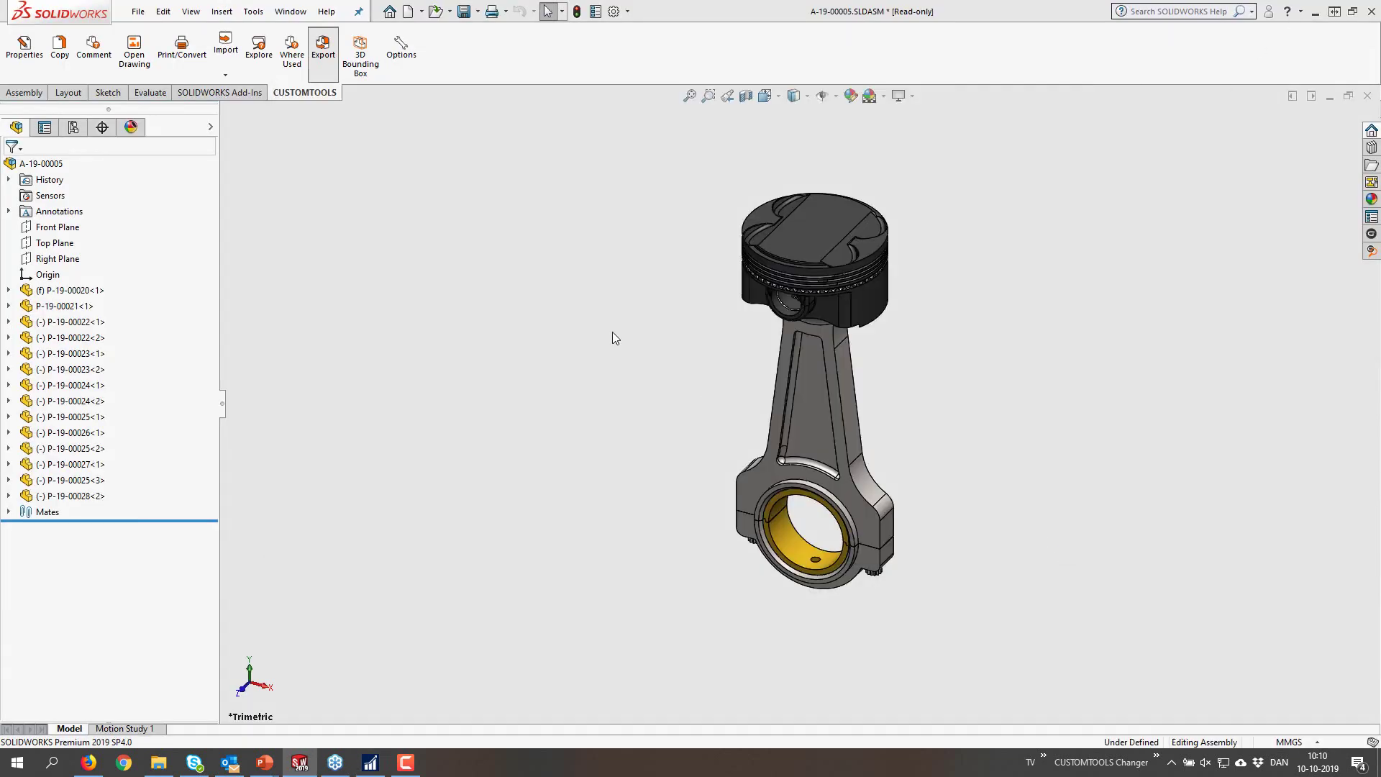
left_click(401, 49)
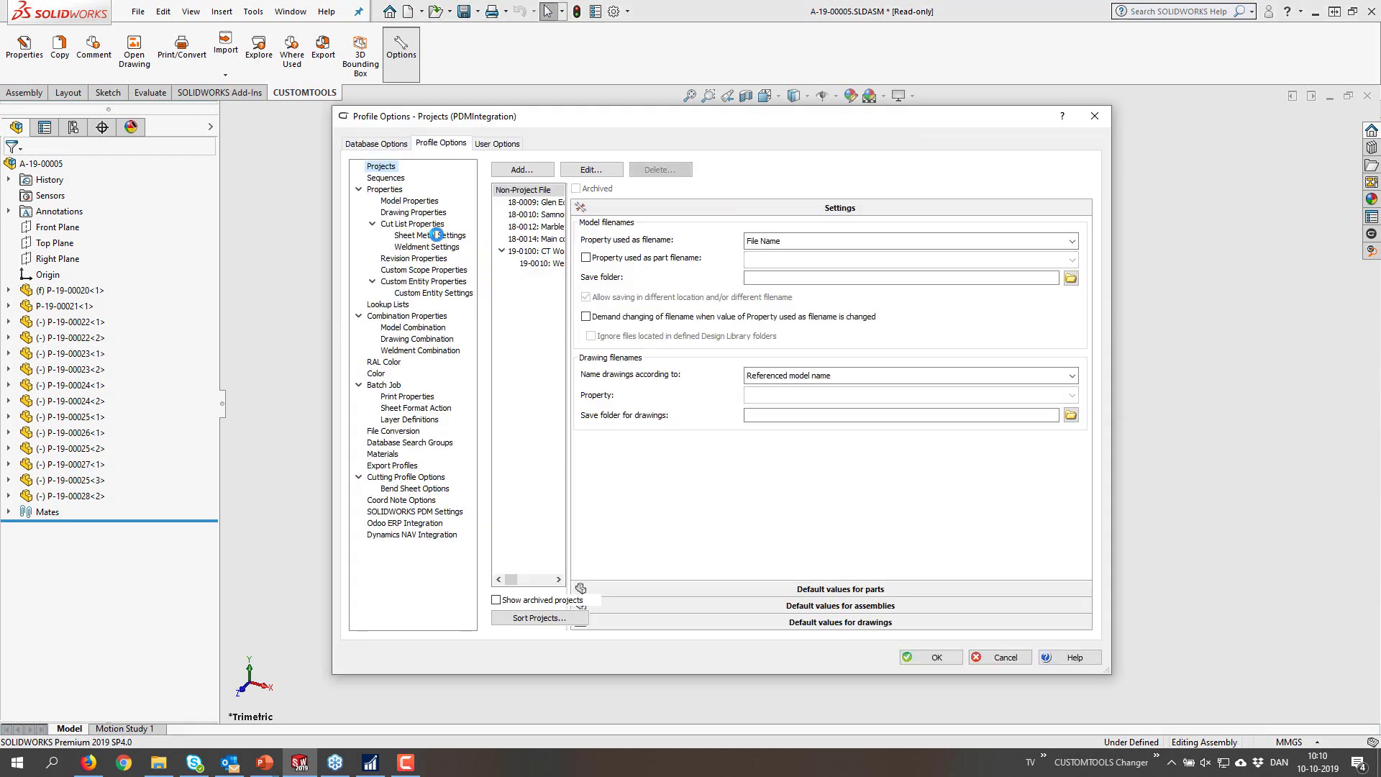
left_click(497, 144)
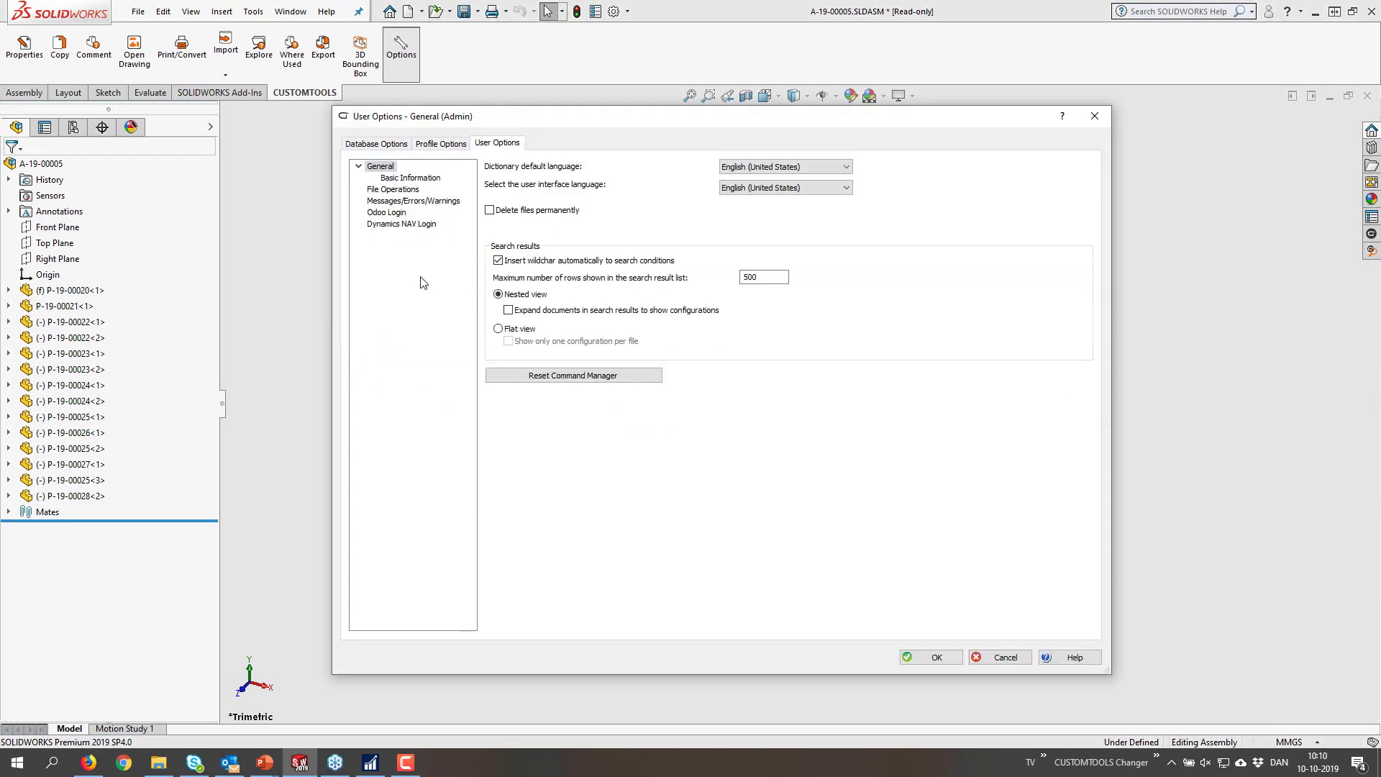
left_click(403, 225)
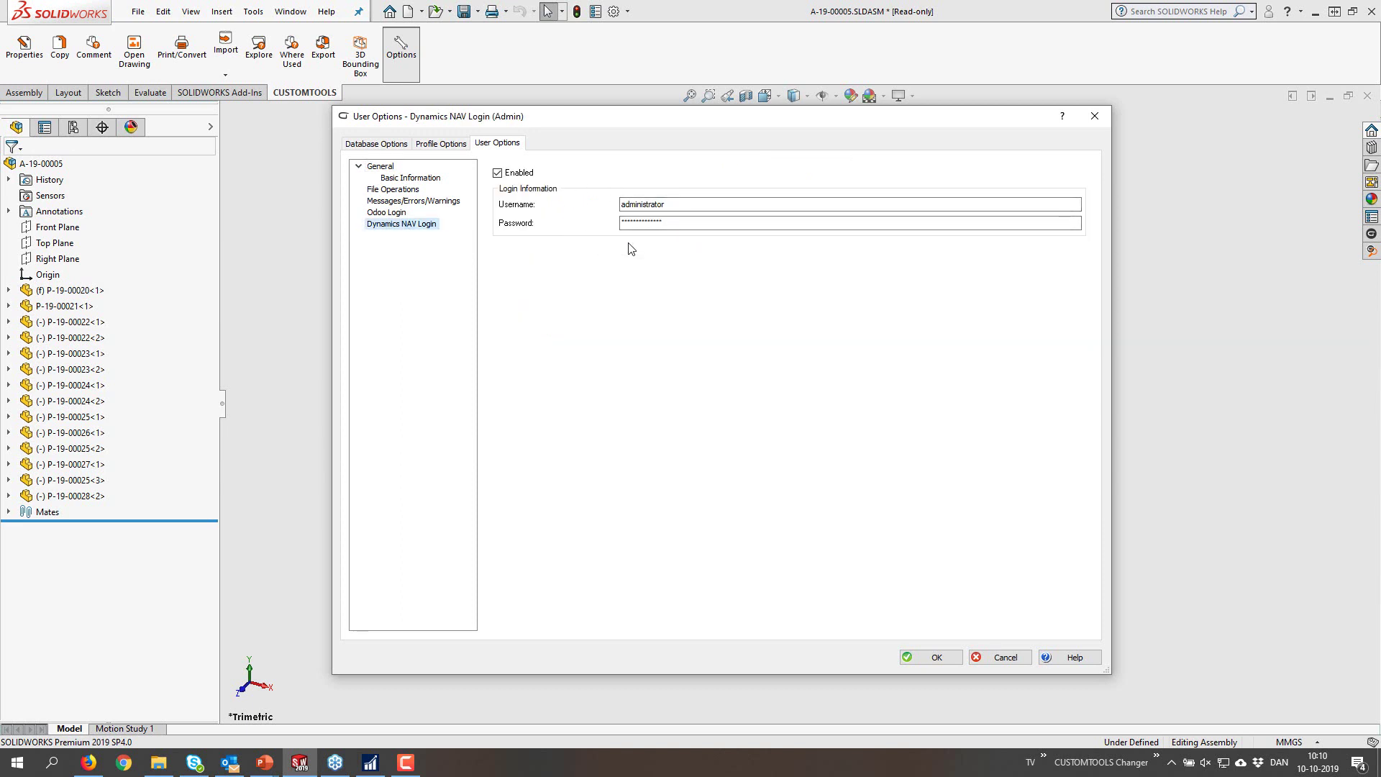
left_click(439, 145)
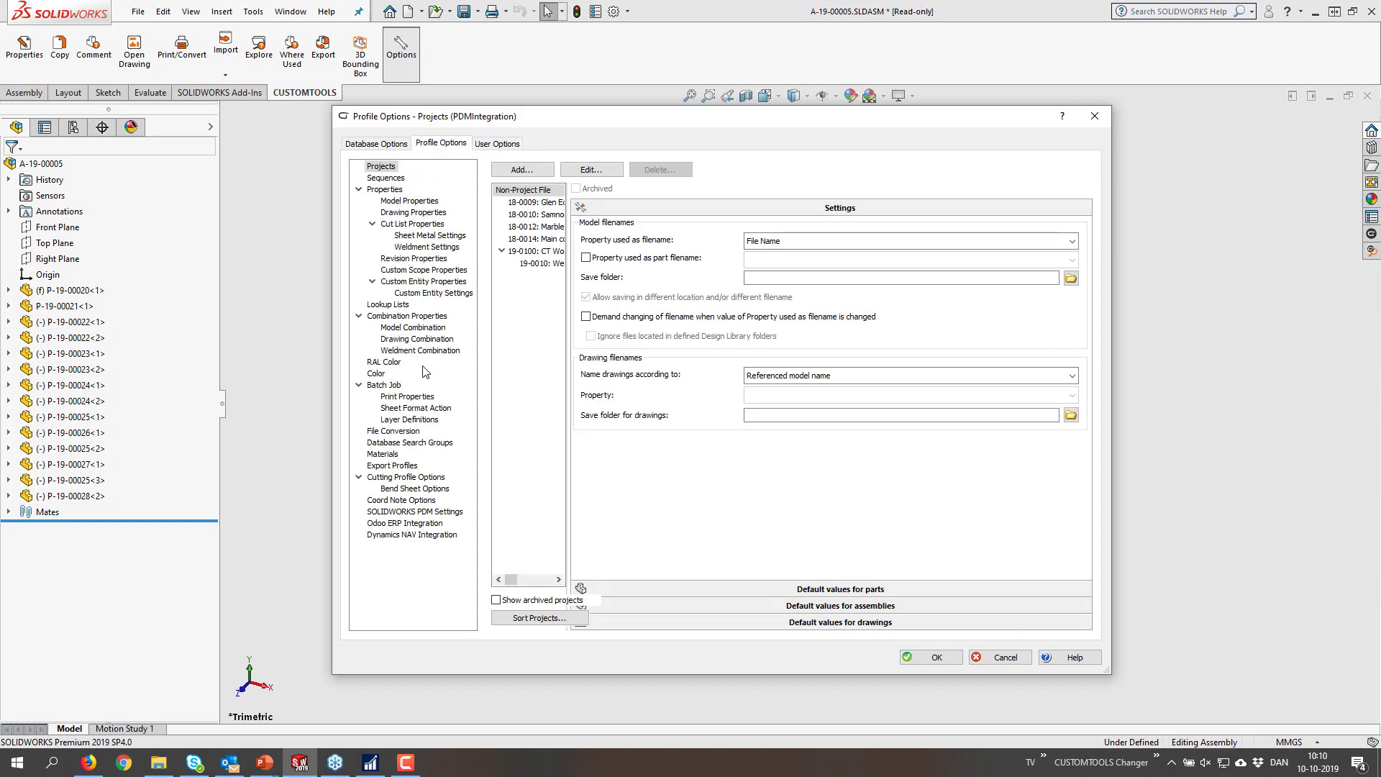
- Review the NAV Export profile's item field mapping and NAV settings, then cancel out of Options
left_click(408, 536)
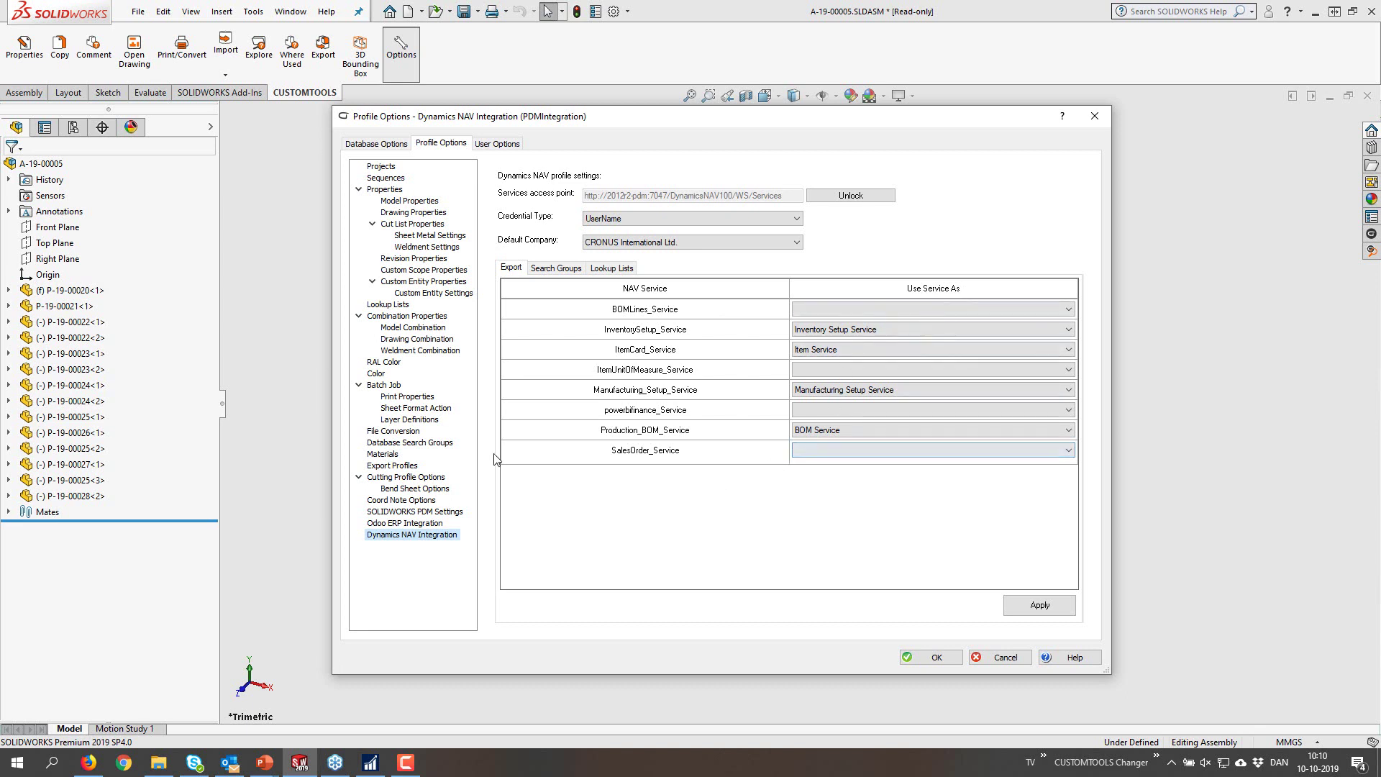
left_click(392, 465)
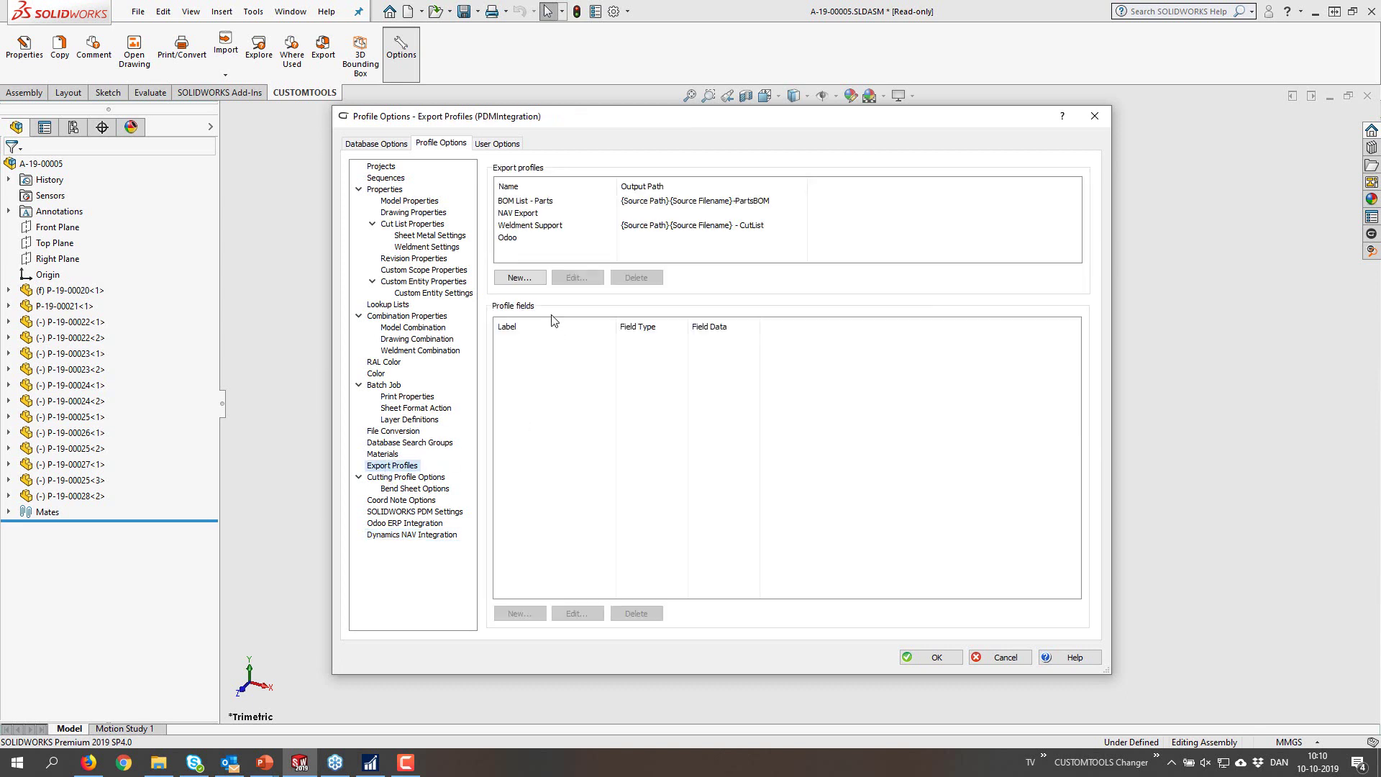
left_click(519, 213)
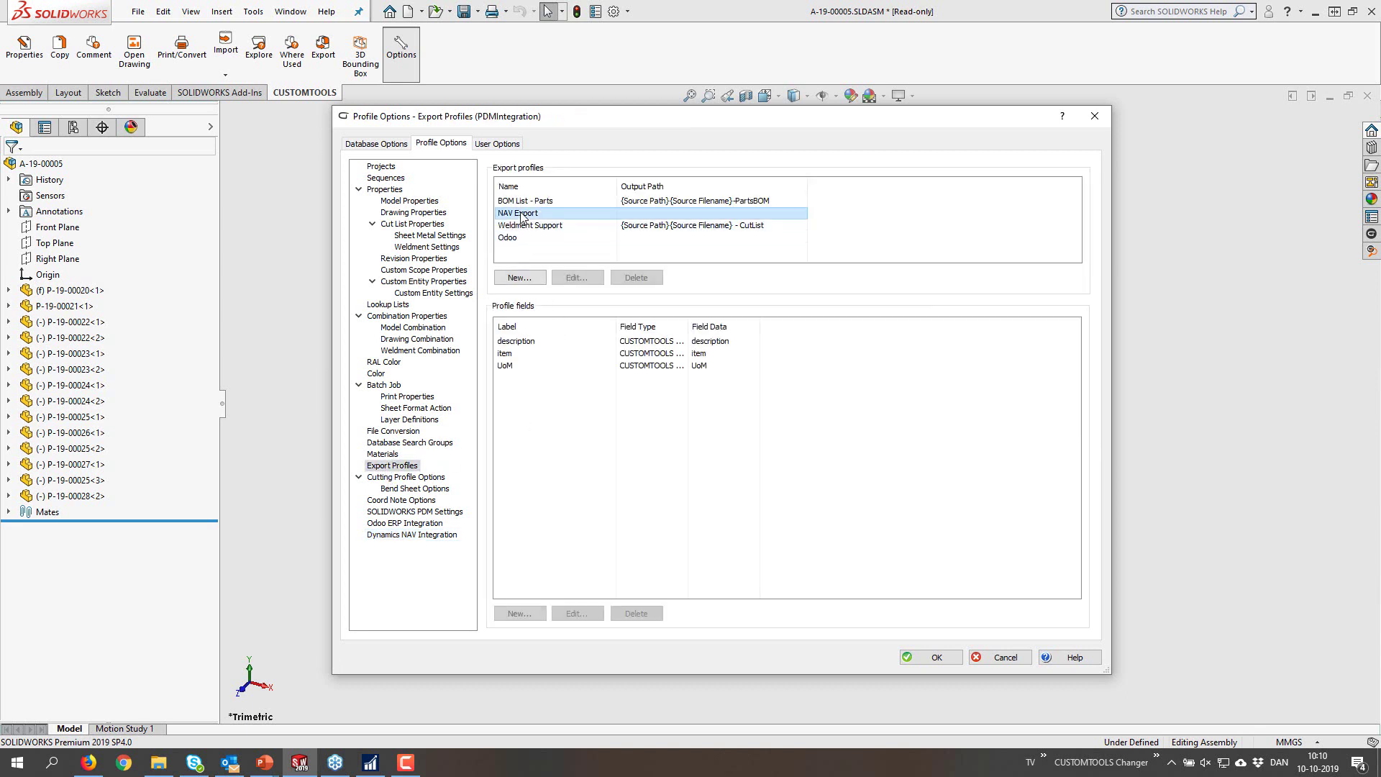
double_click(507, 354)
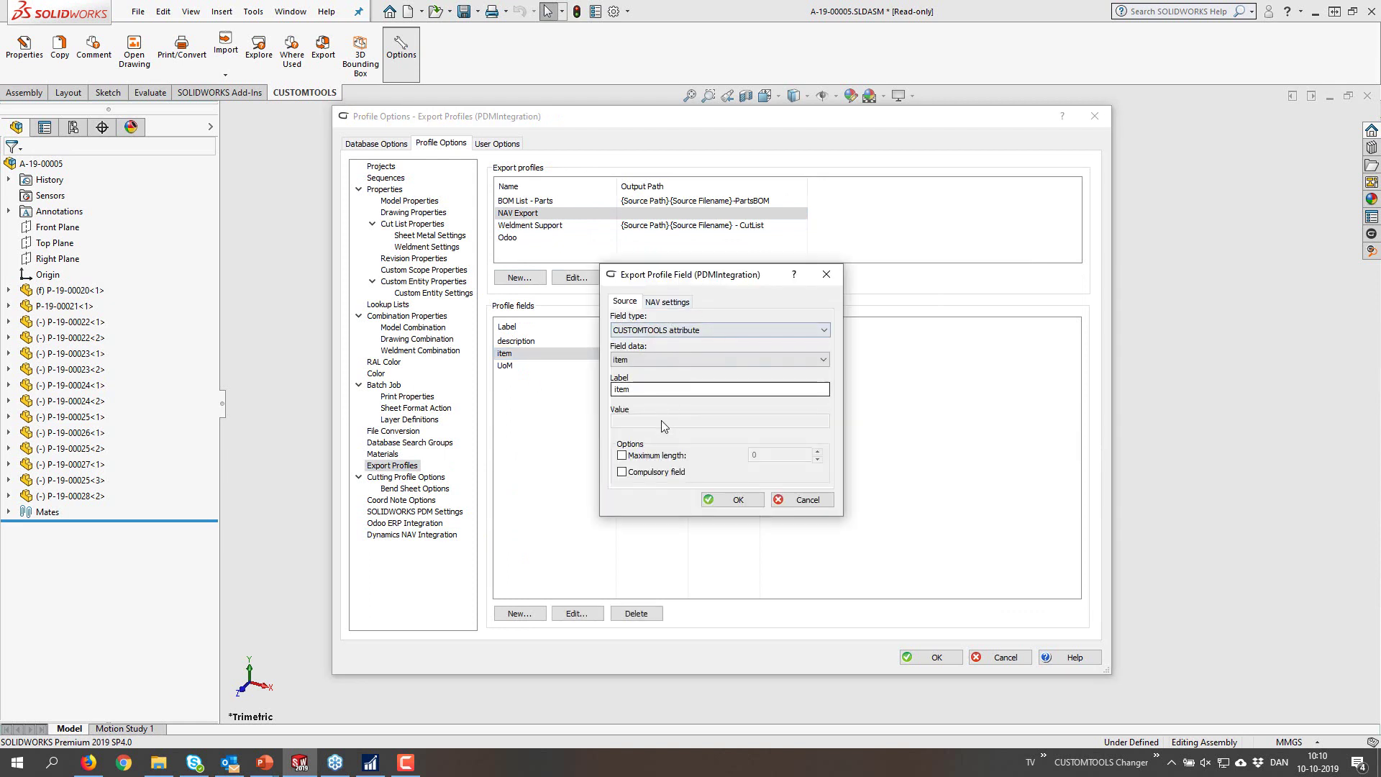
left_click(664, 303)
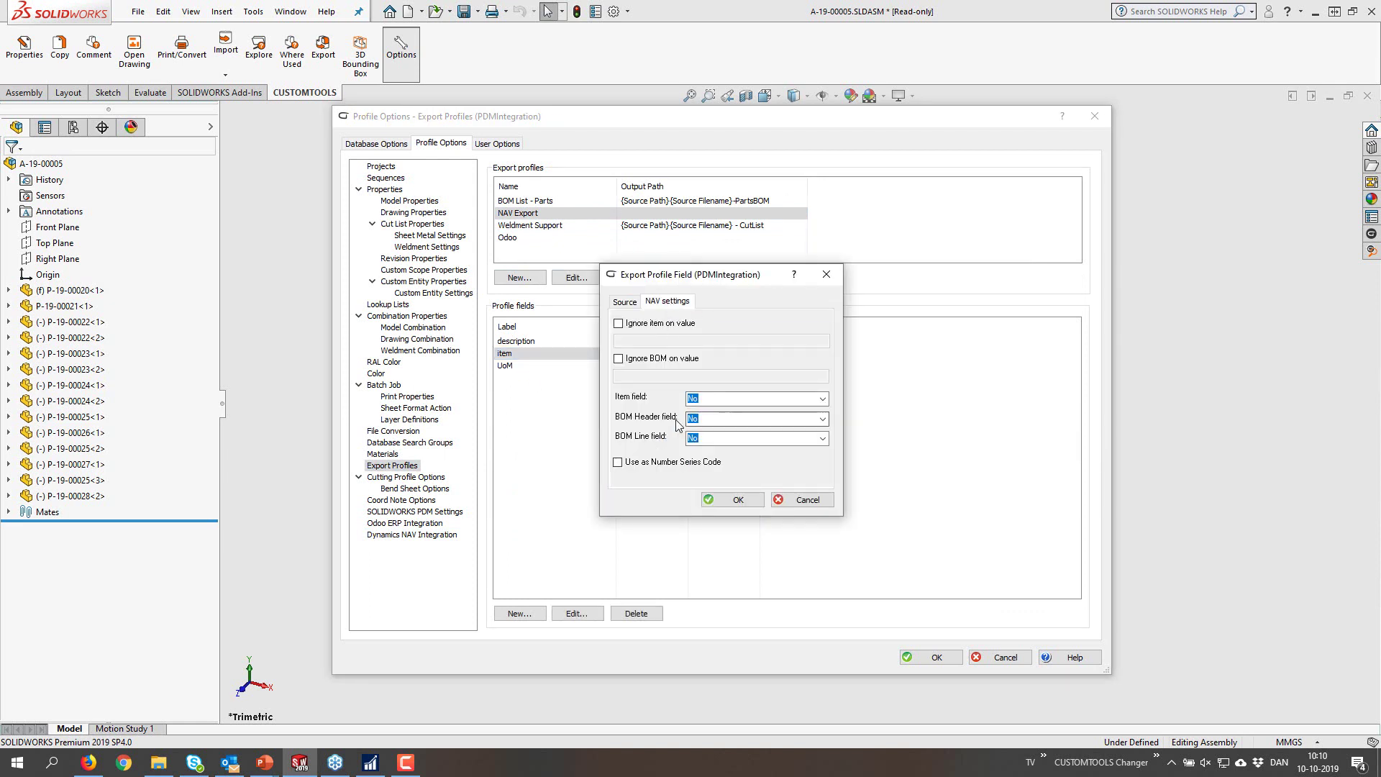
left_click(807, 501)
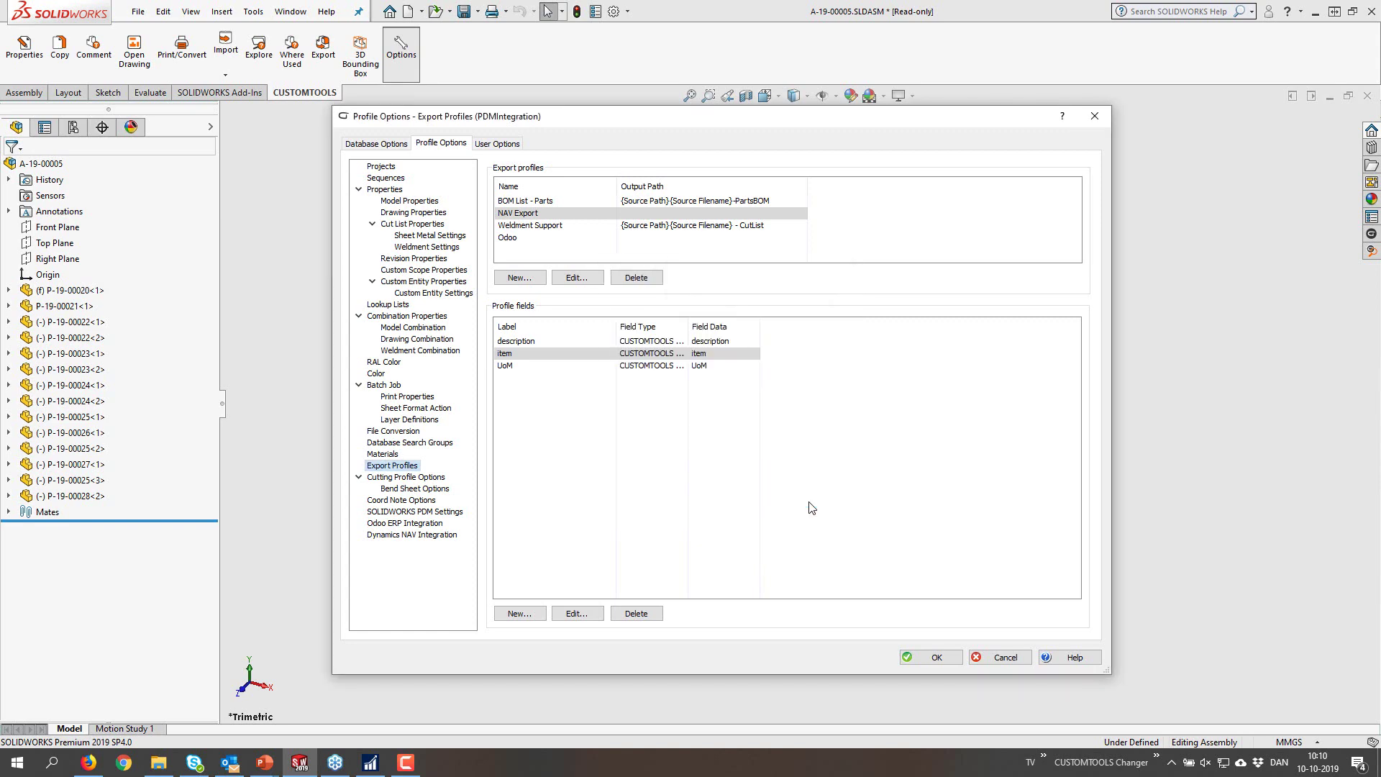
left_click(1004, 658)
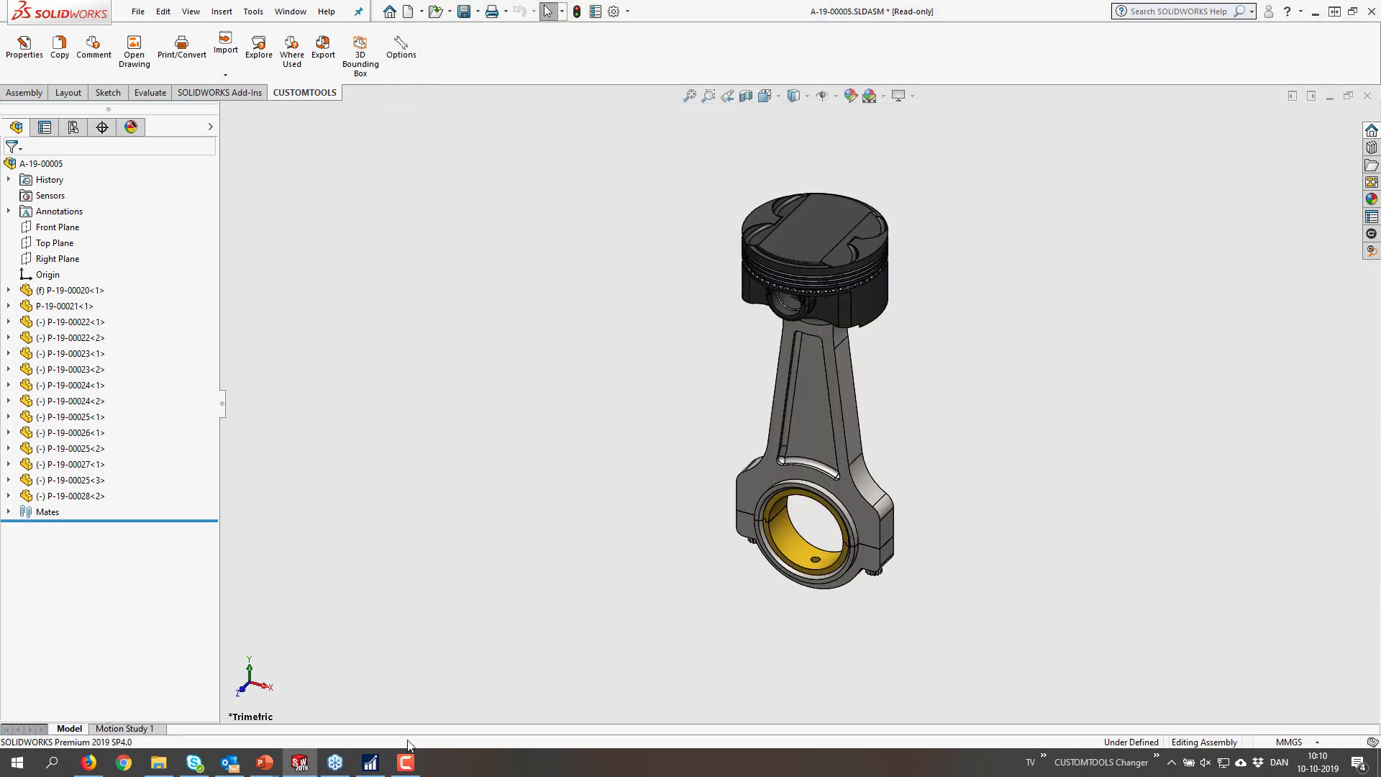
- In Dynamics NAV, search for and open Web Services, listing BOMLines, Production_BOM and Manufacturing_Setup
left_click(371, 762)
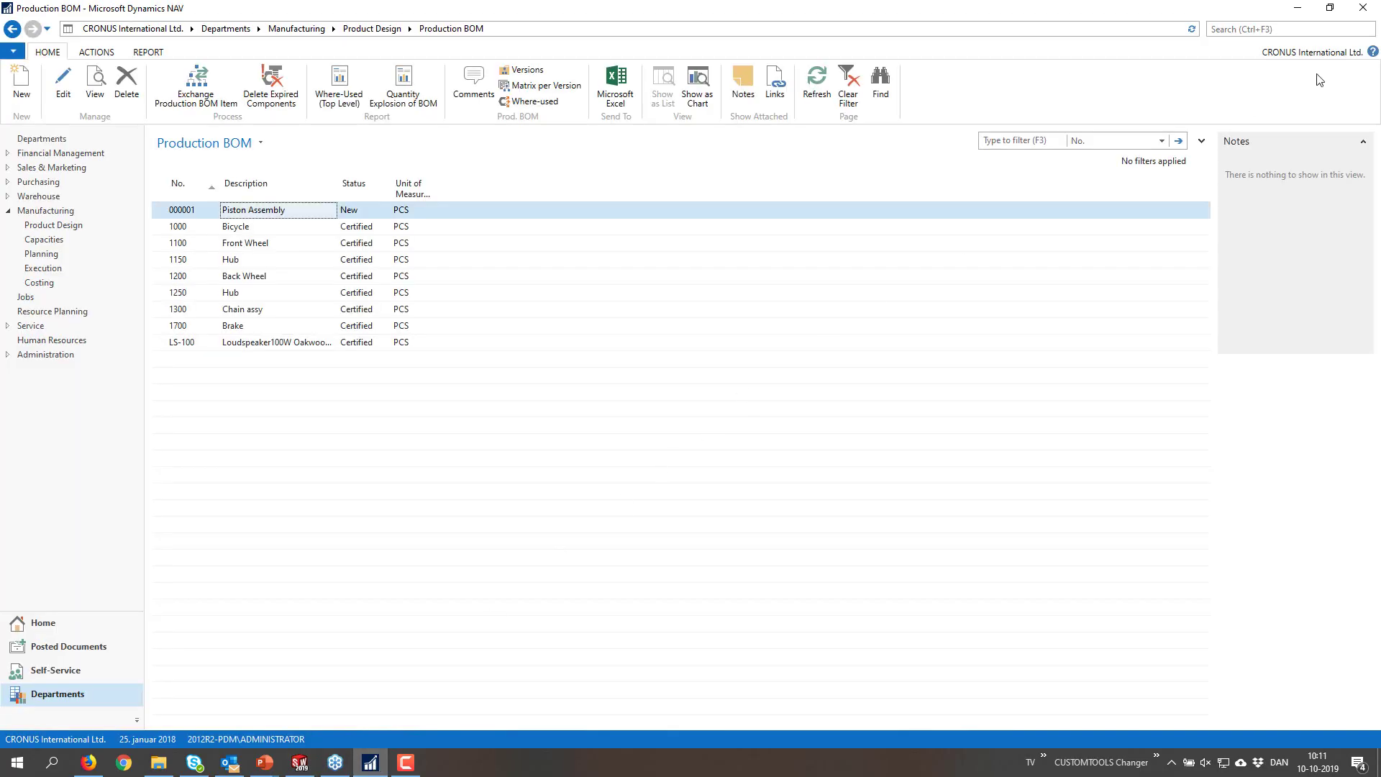
left_click(1298, 30)
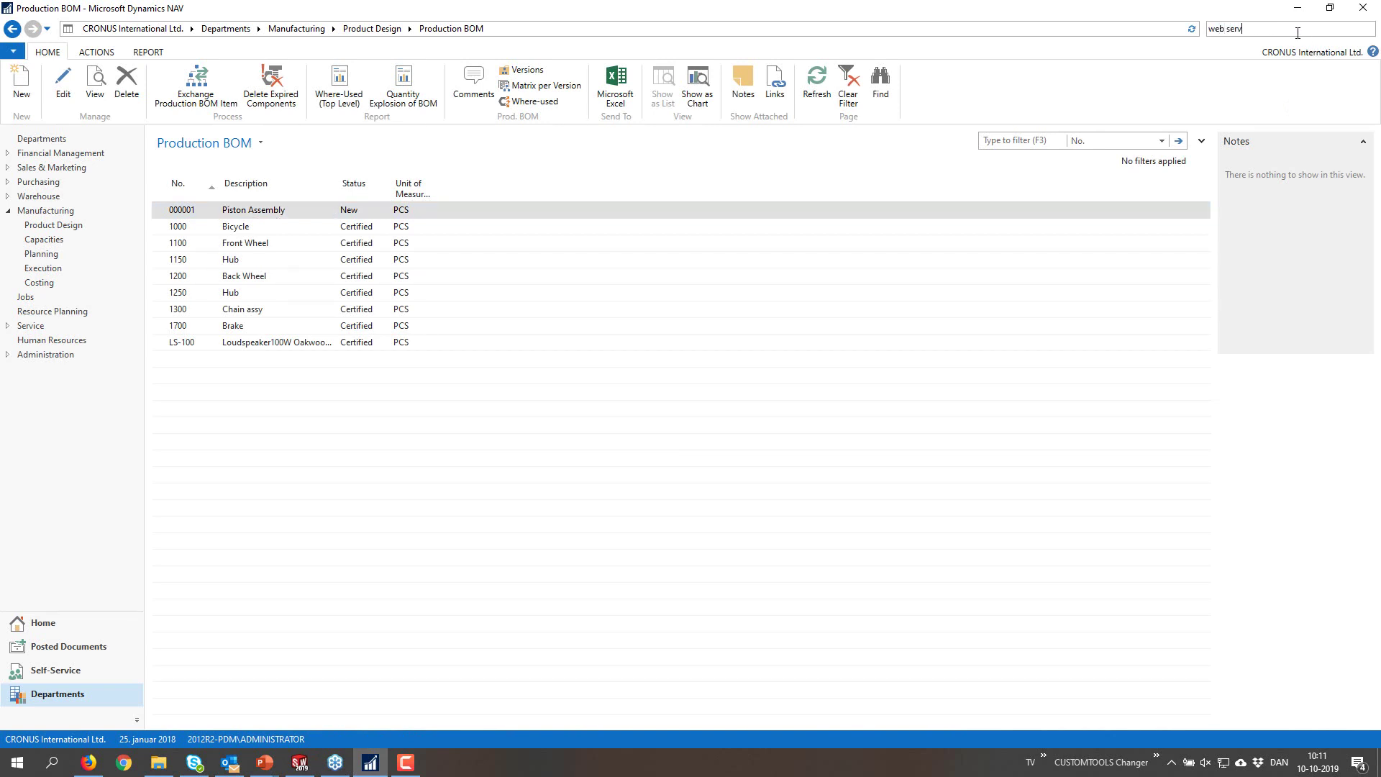
left_click(1063, 79)
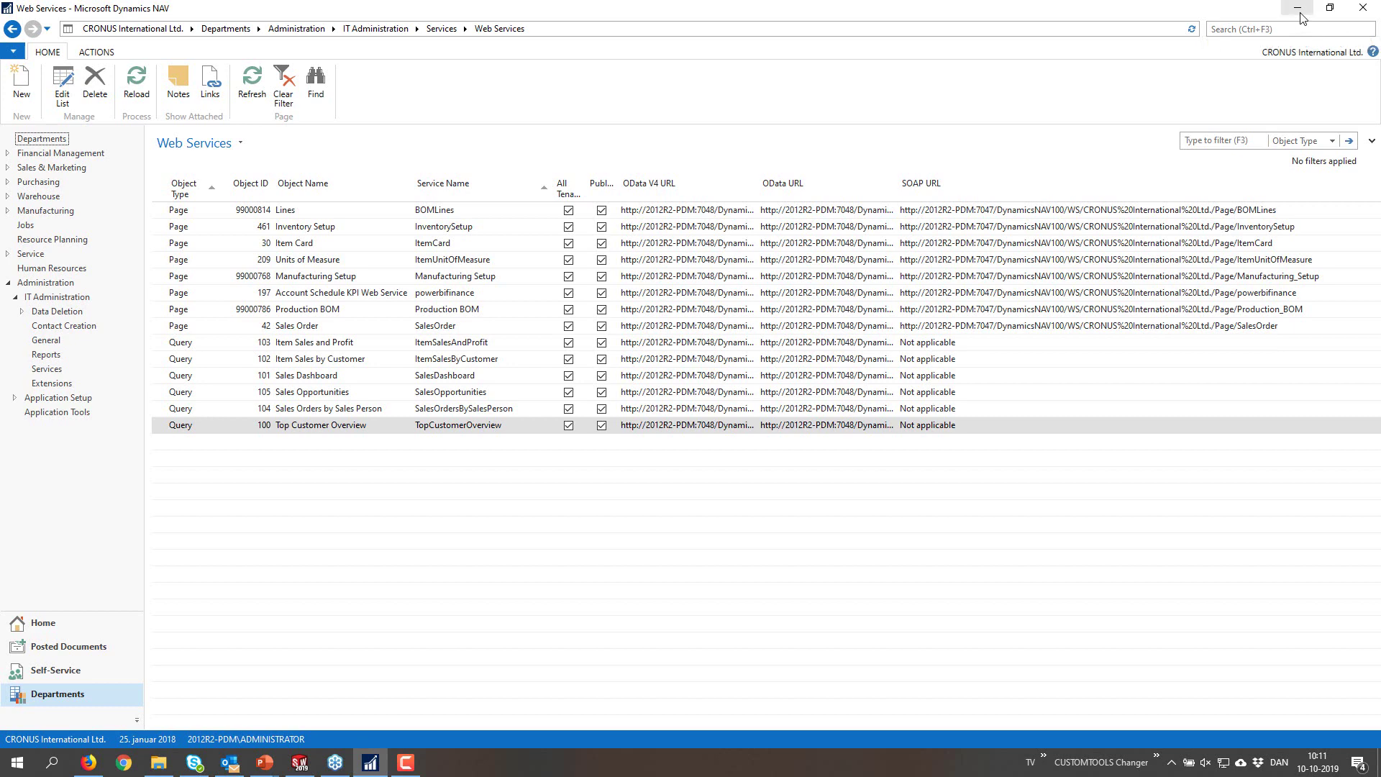
- Return to SOLIDWORKS and close the piston assembly without saving
left_click(1297, 7)
left_click(1368, 95)
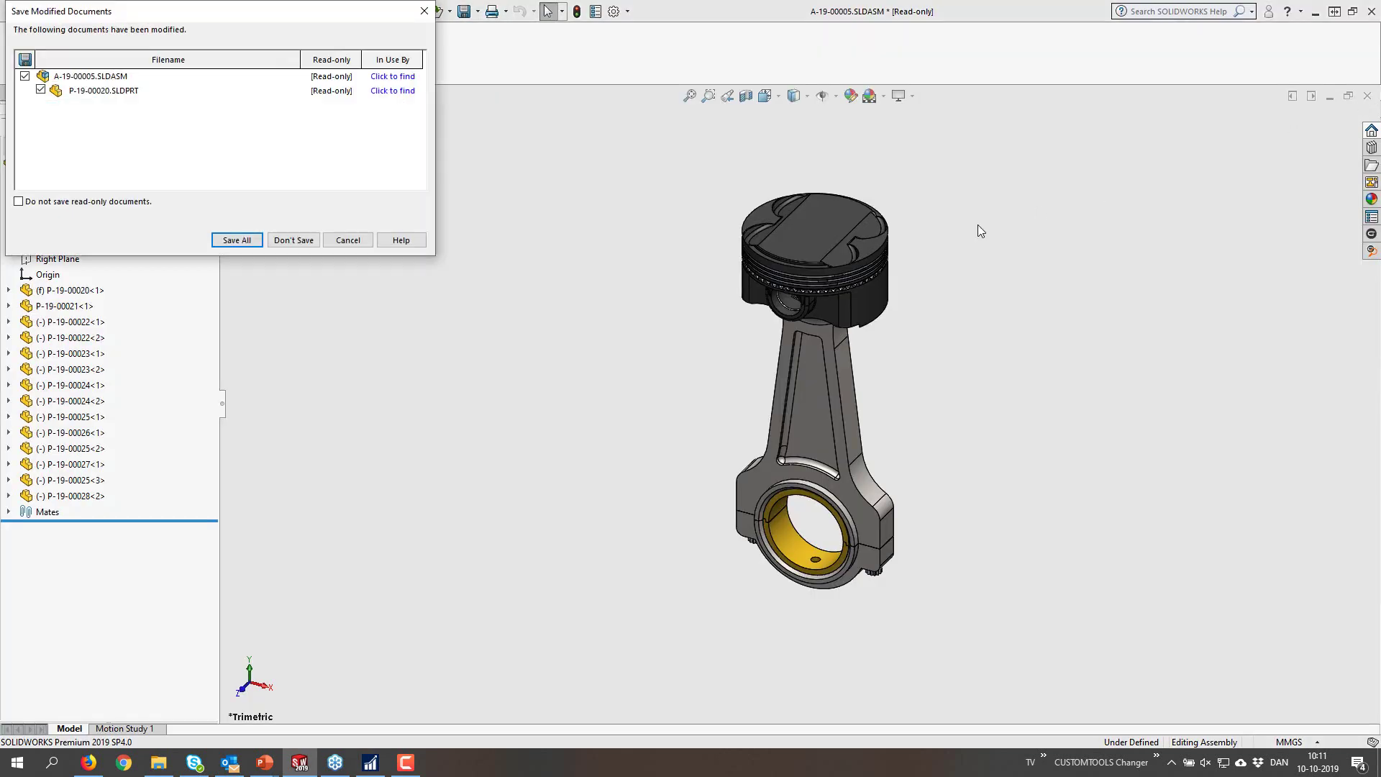
left_click(305, 243)
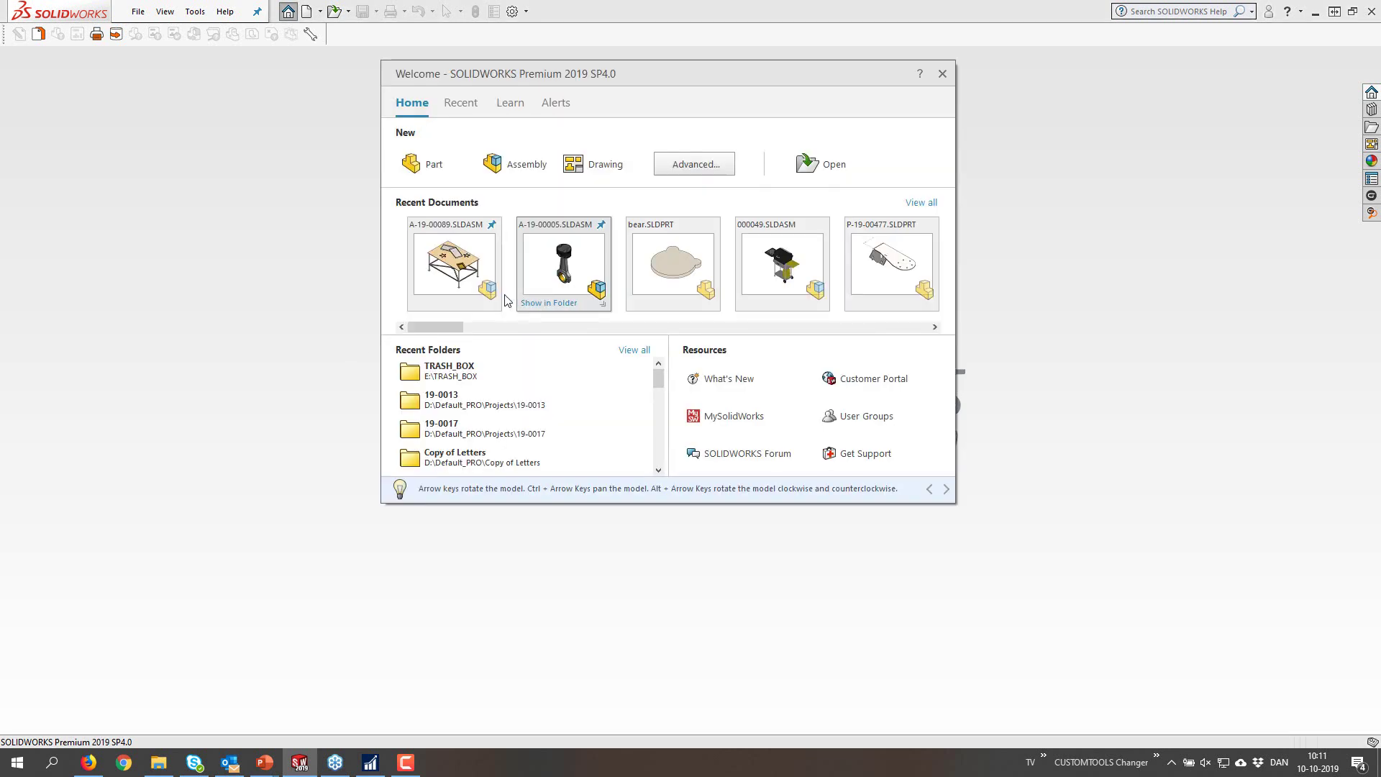
- Create a new part and set its CUSTOMTOOLS project to 19-0010: Wednesday
left_click(431, 167)
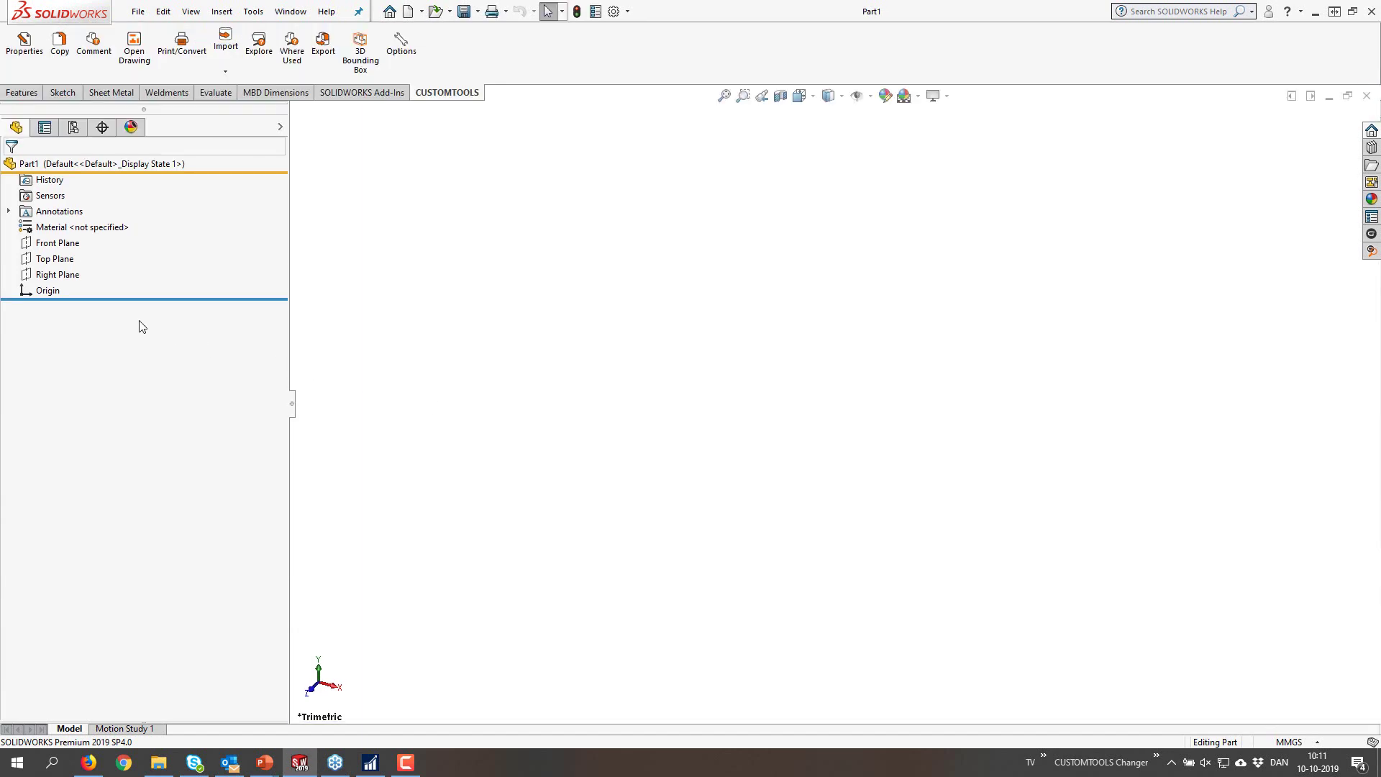
left_click(24, 42)
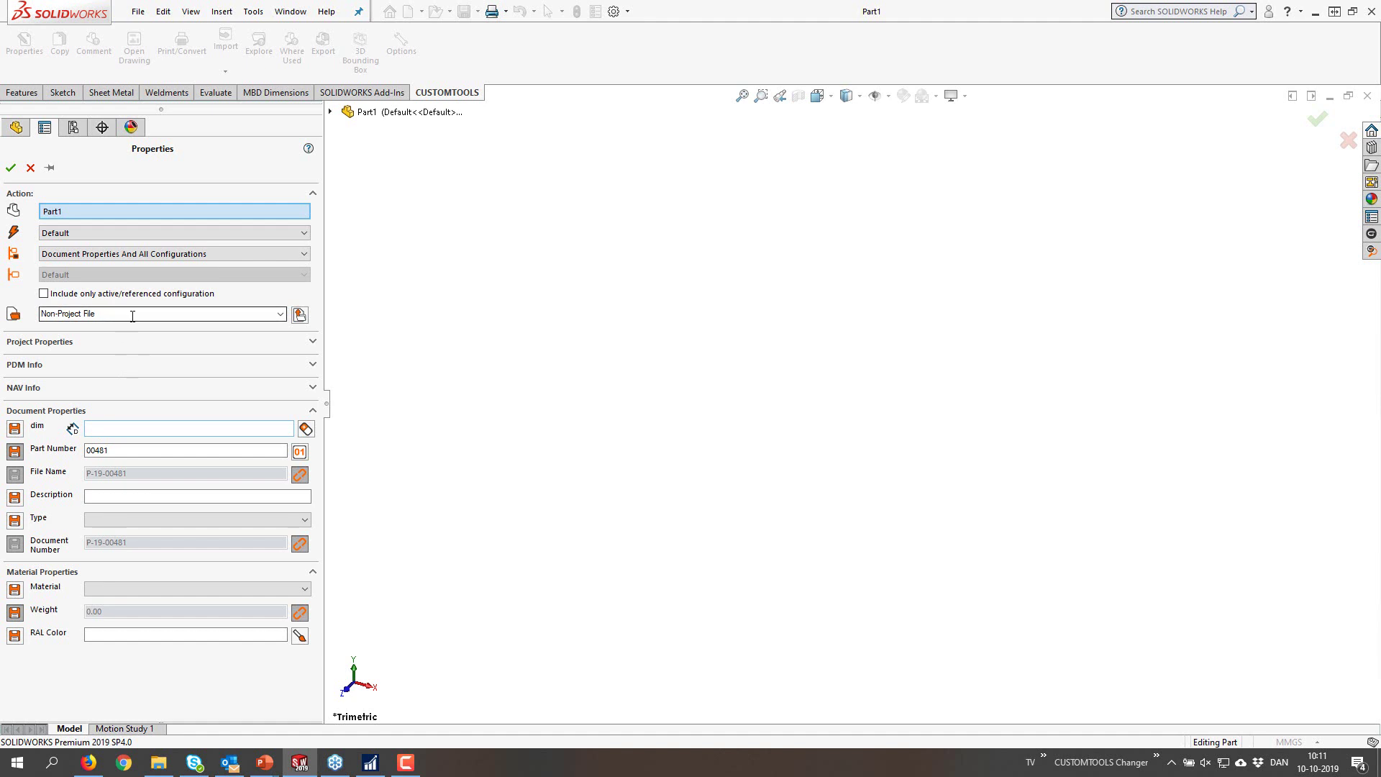
left_click(129, 314)
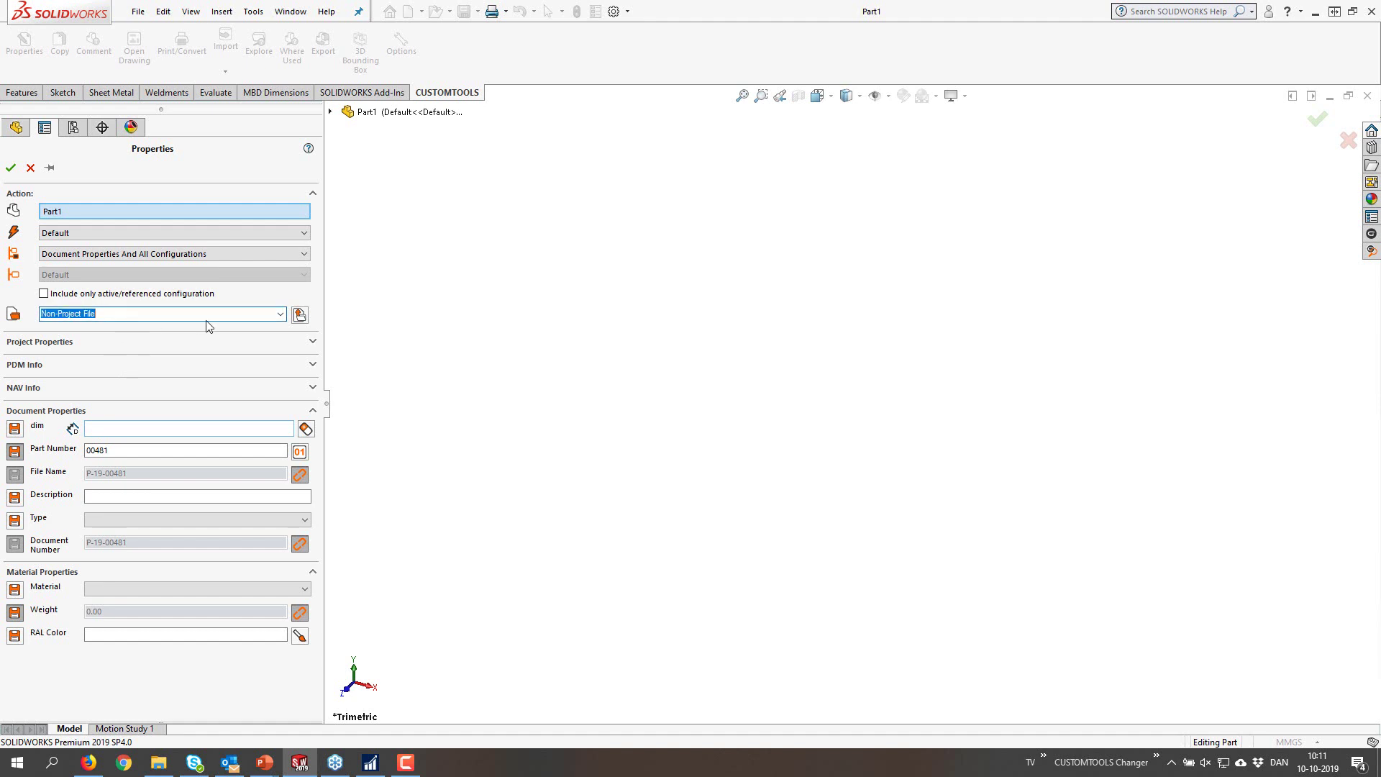
type("we")
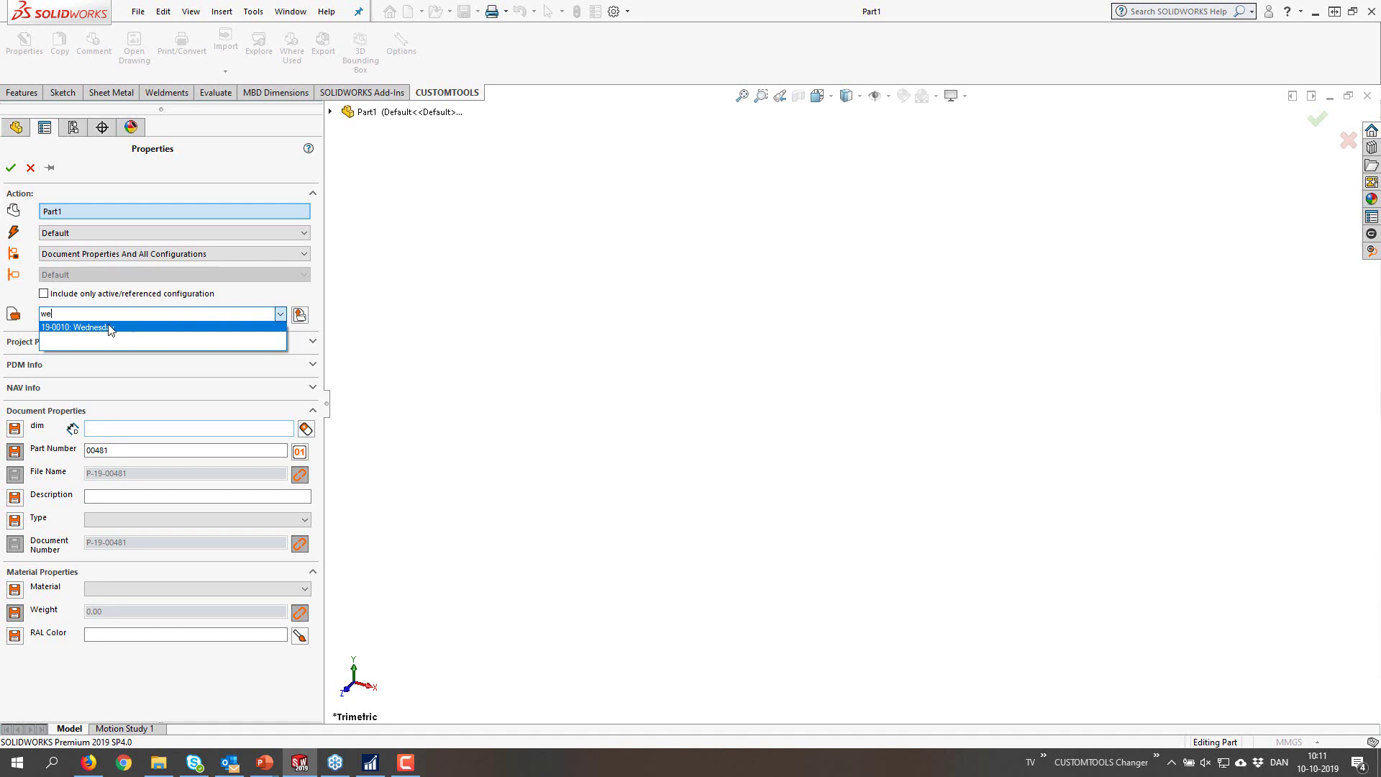
left_click(85, 328)
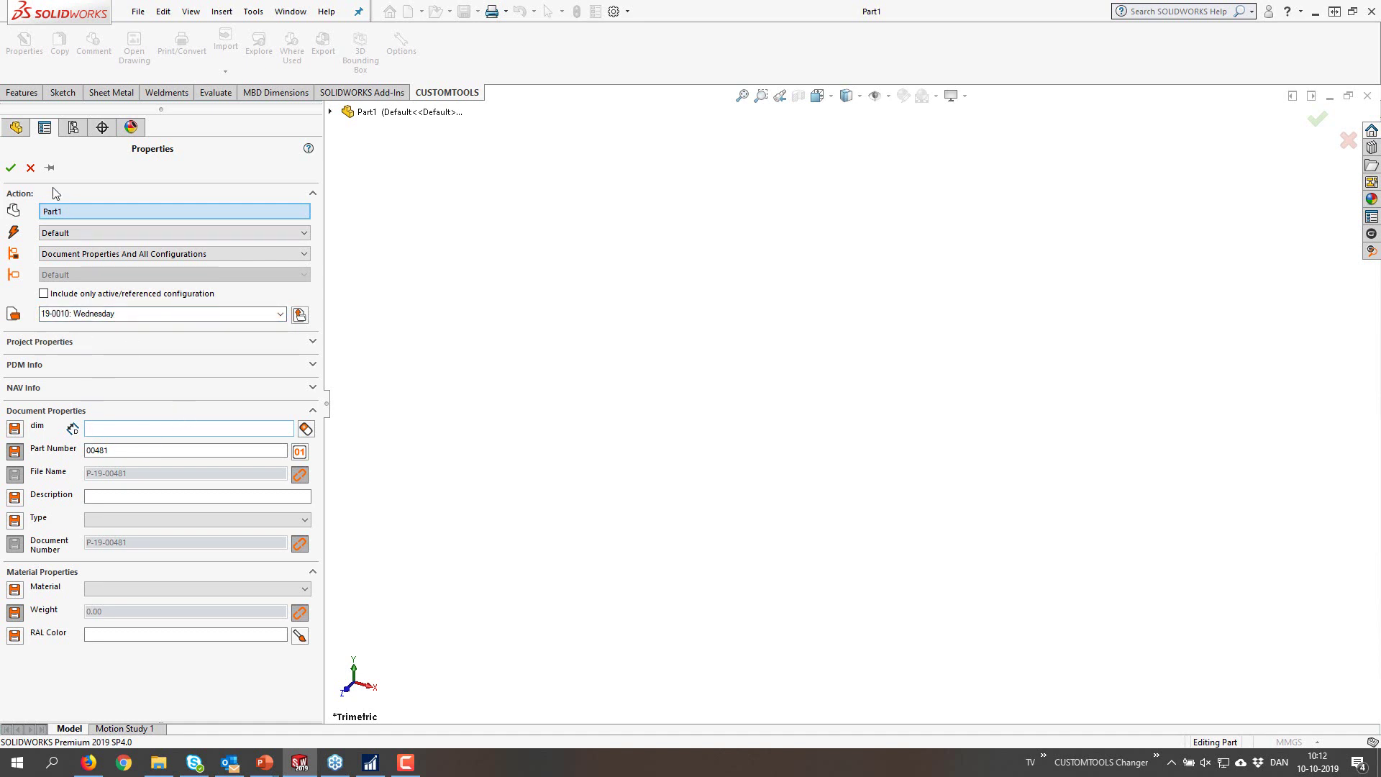
- Confirm the properties and save the part as P-19-00481.SLDPRT on the Desktop
left_click(11, 167)
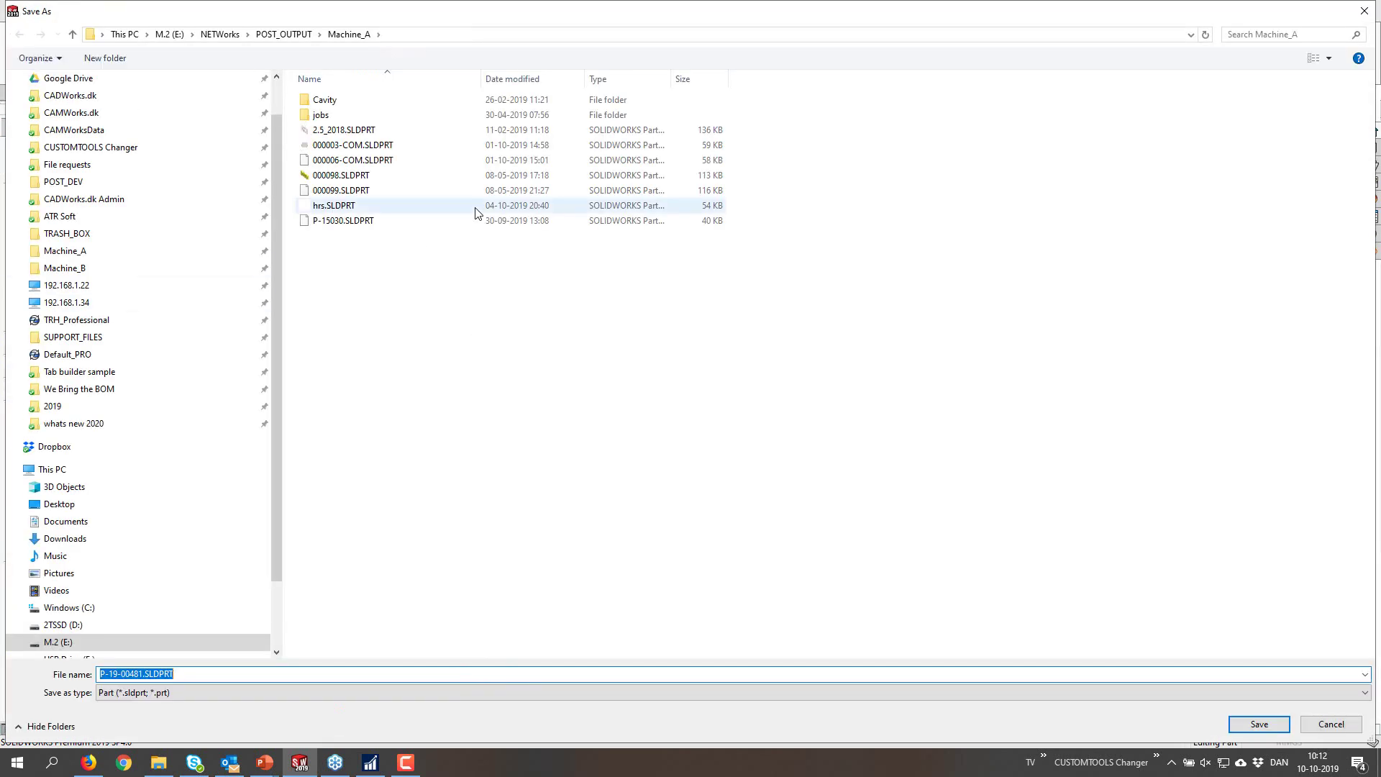
left_click(70, 506)
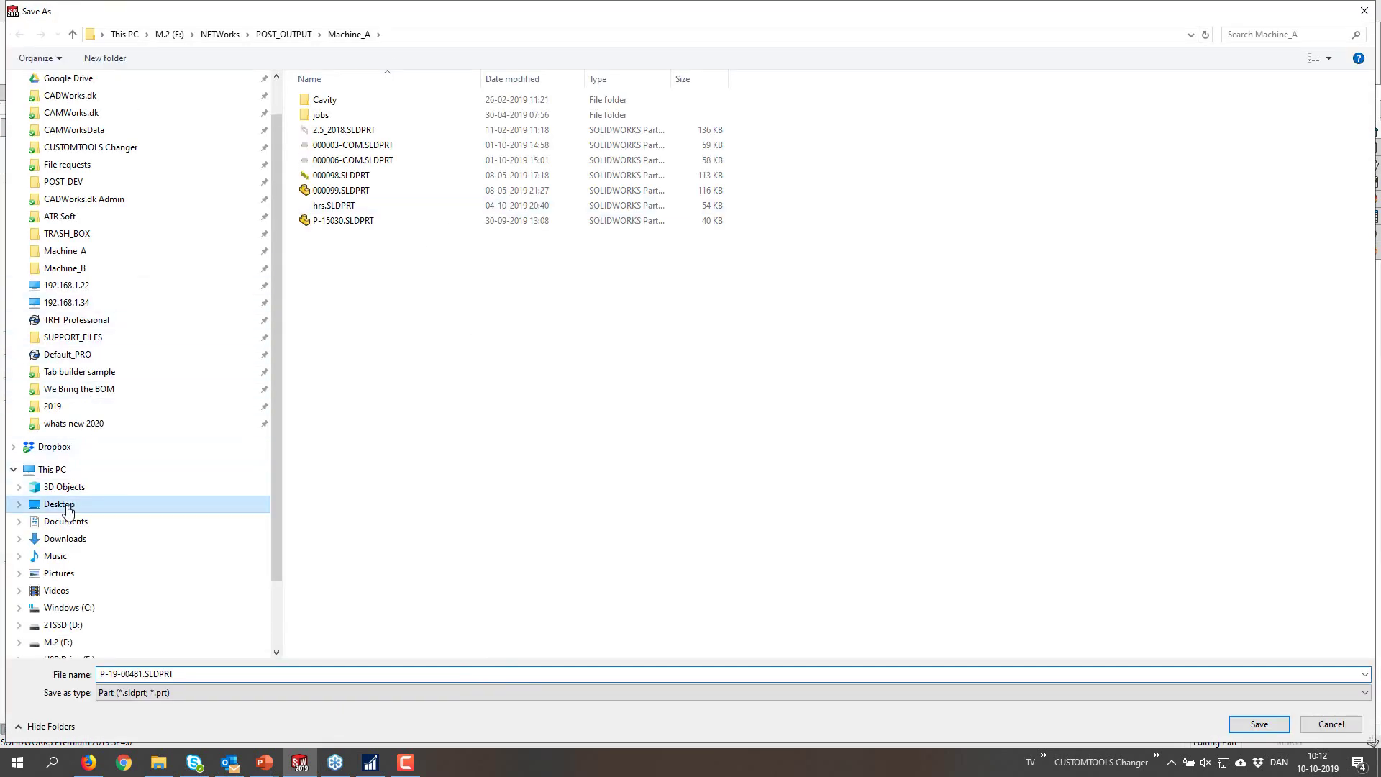
left_click(1280, 727)
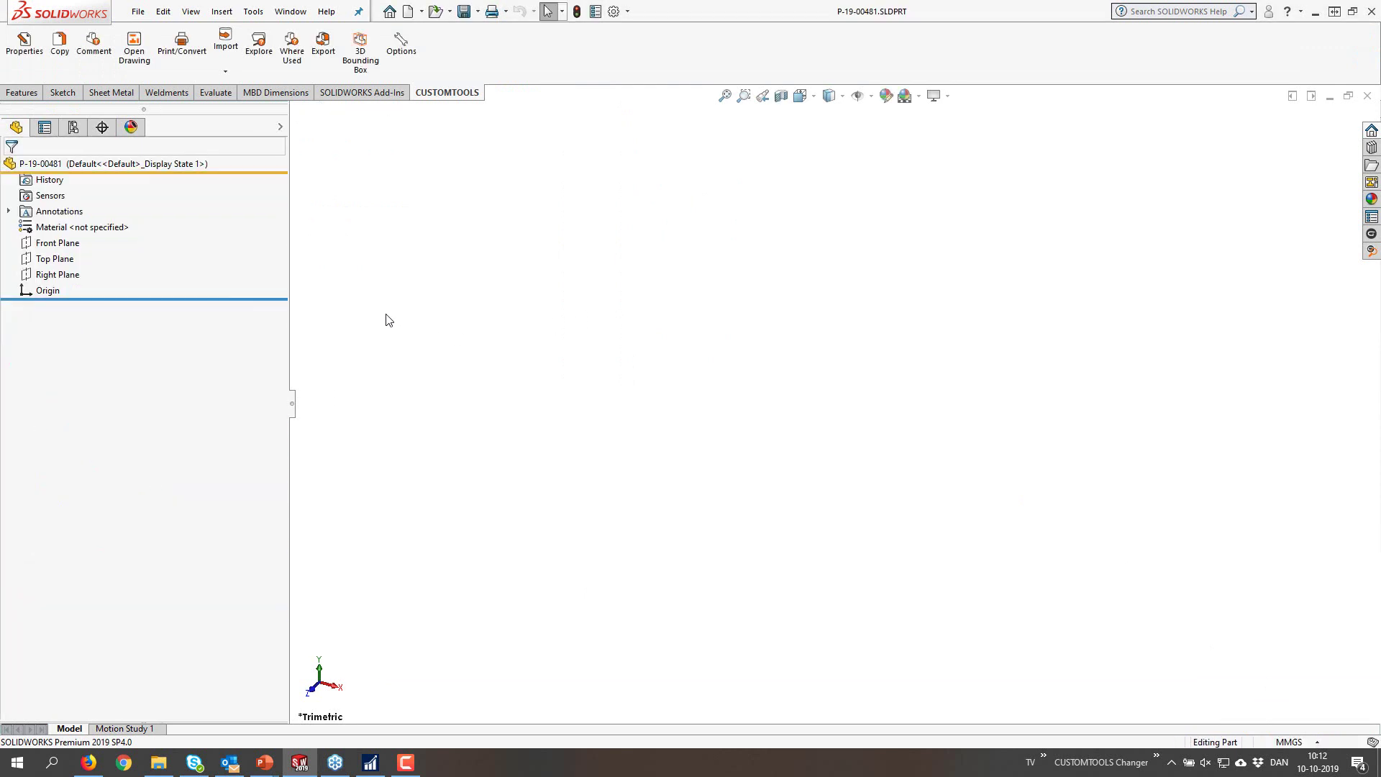
- Browse the project tree under 19-0100: CT World, cancel, and open CUSTOMTOOLS Profile Options
left_click(26, 51)
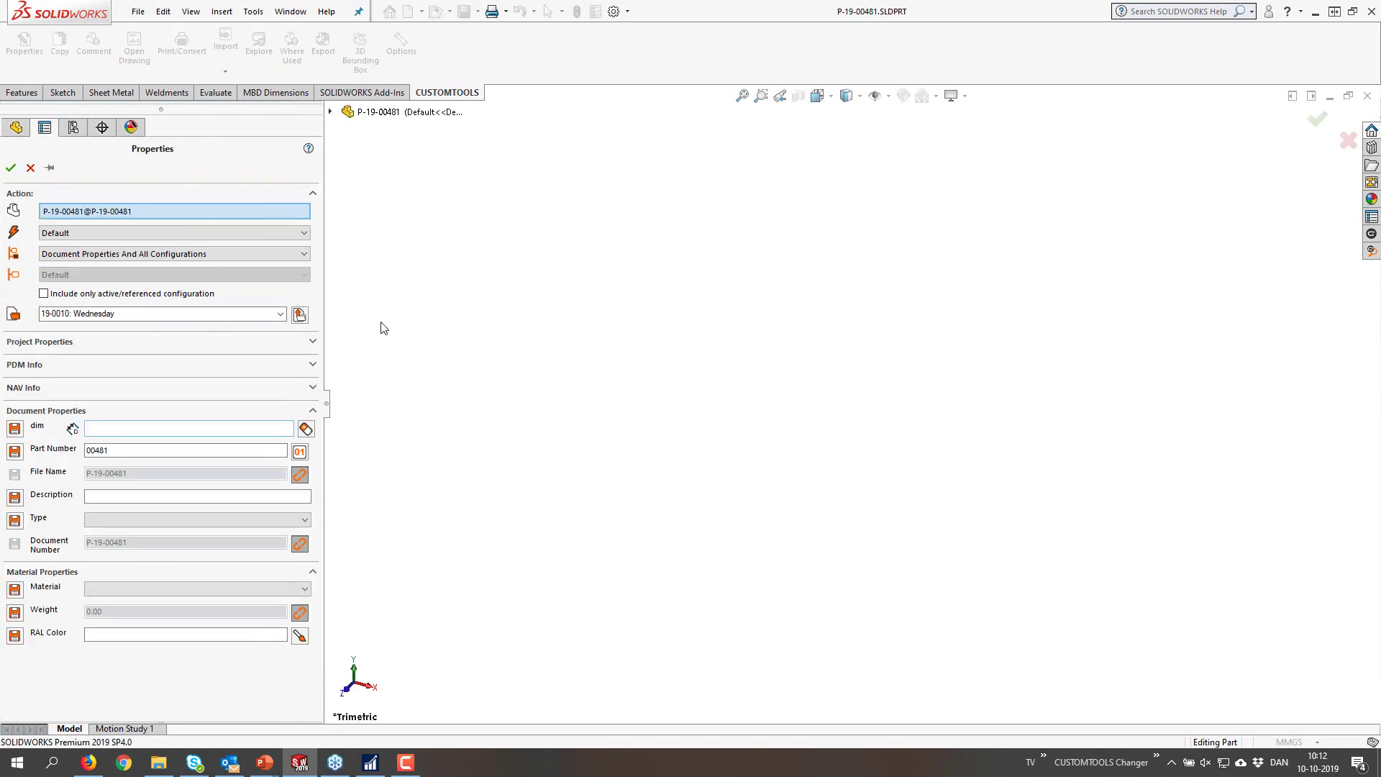
left_click(281, 315)
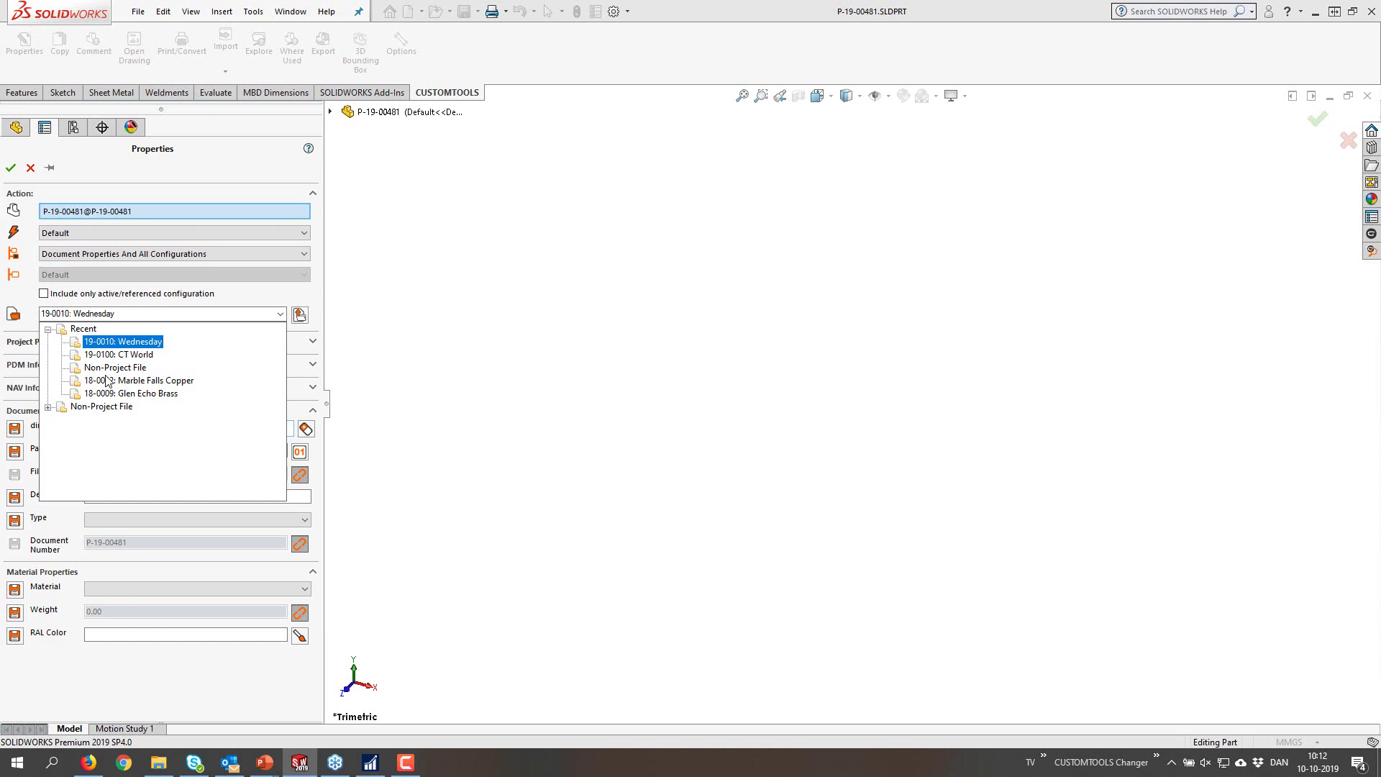
left_click(47, 407)
left_click(62, 472)
left_click(47, 407)
left_click(48, 330)
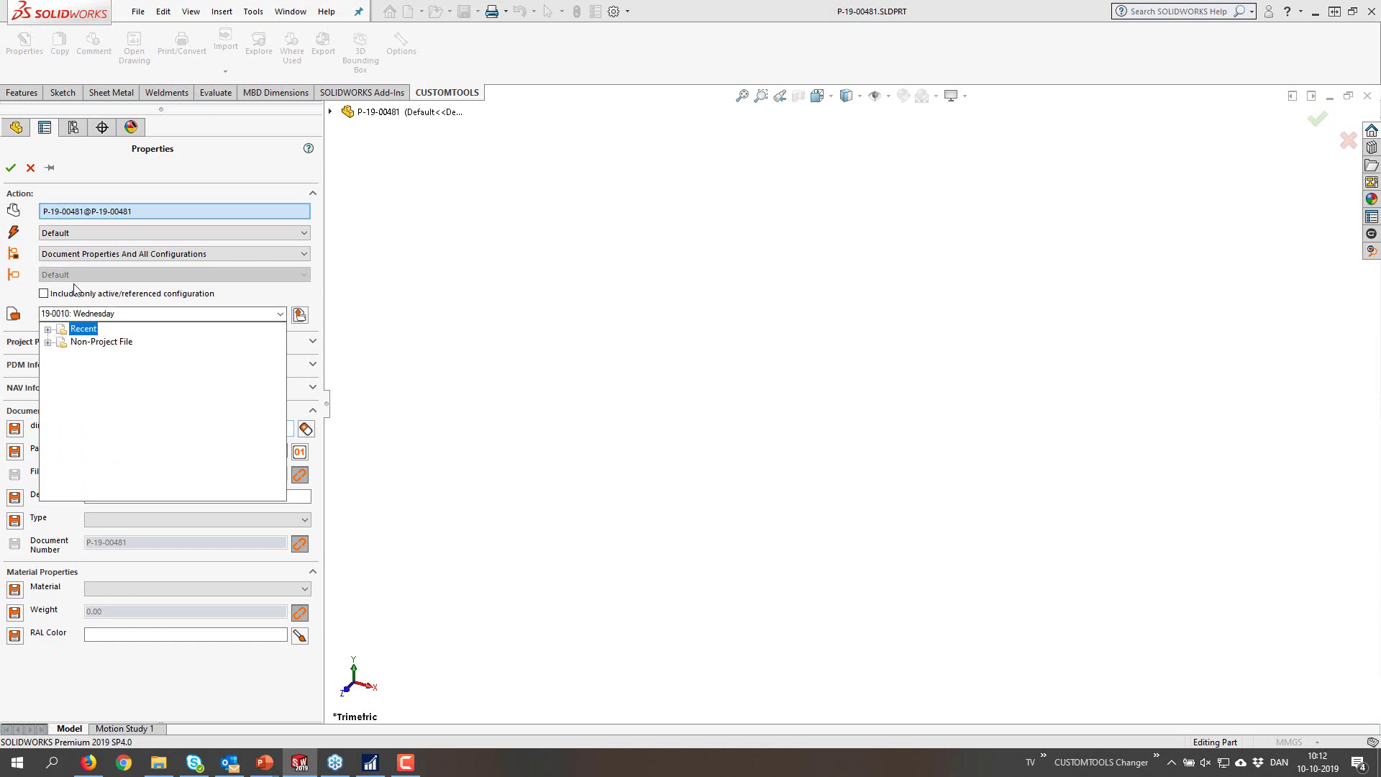
left_click(33, 171)
left_click(401, 45)
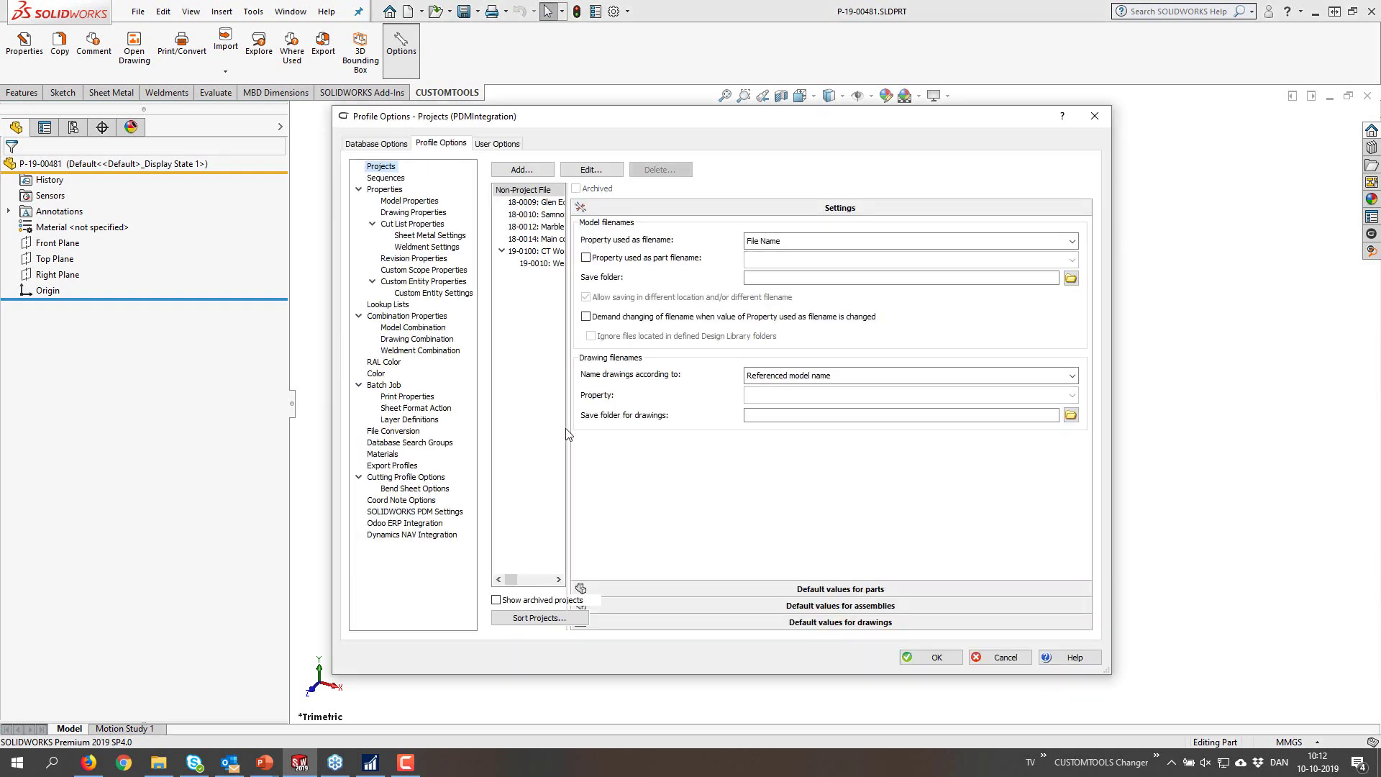
- Widen the project list, archive 18-0014: Main conveyor, and move Samnorwood Brass up
left_click_drag(567, 431, 703, 416)
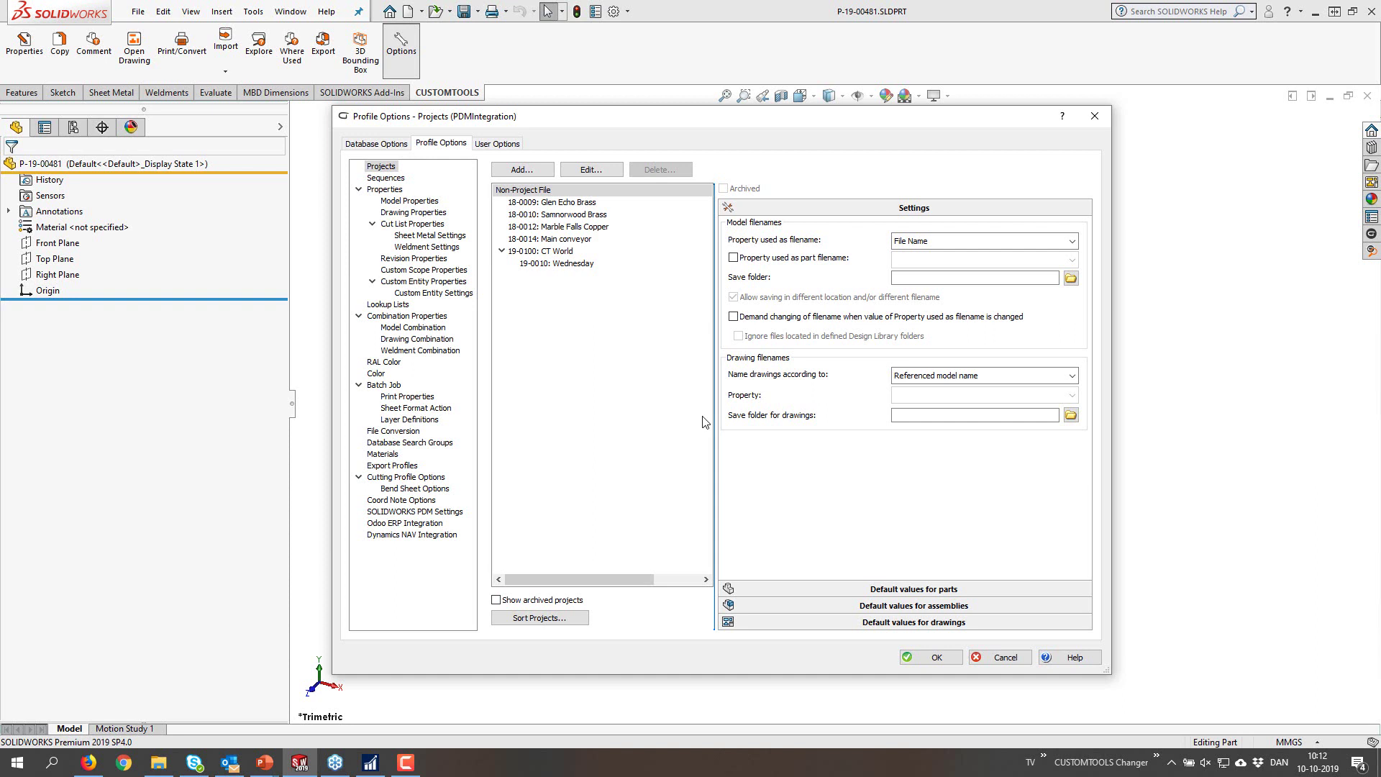
left_click(543, 239)
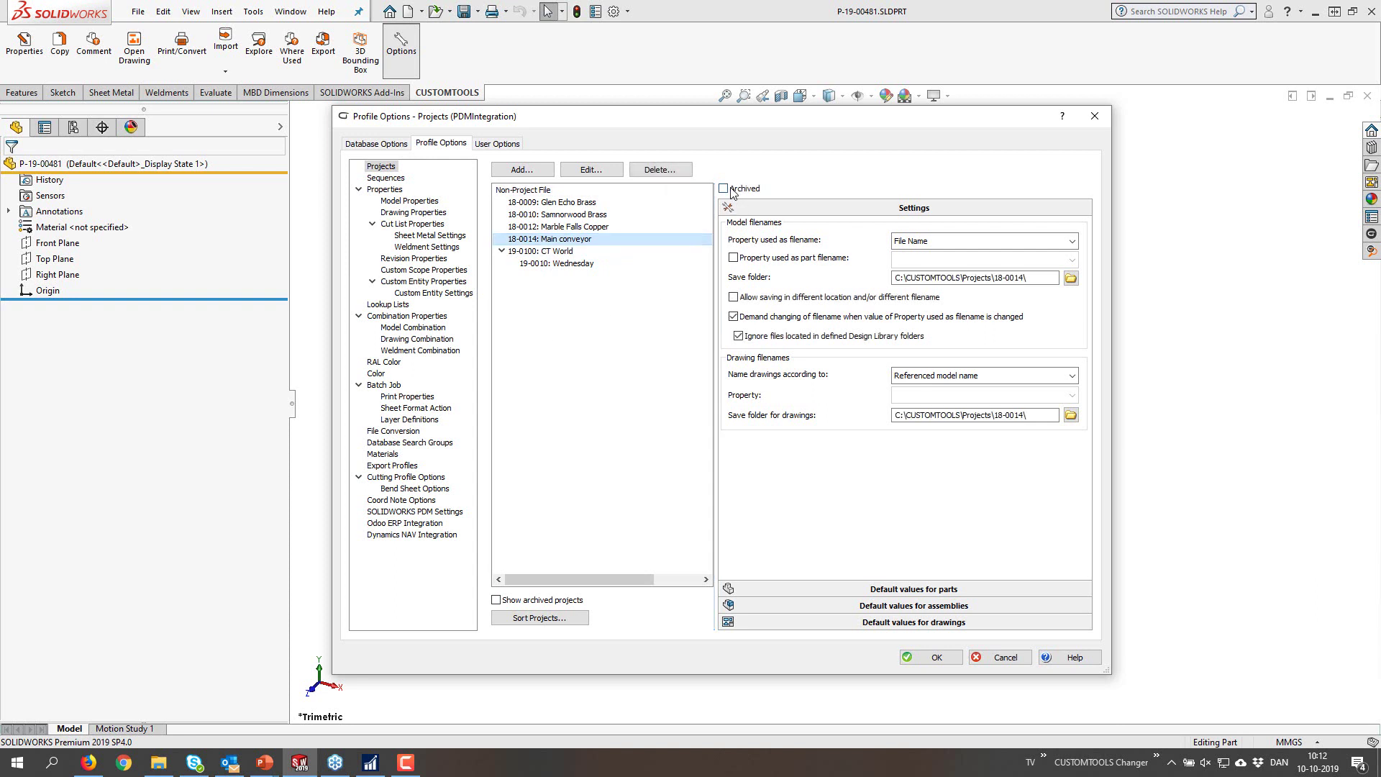
left_click(723, 189)
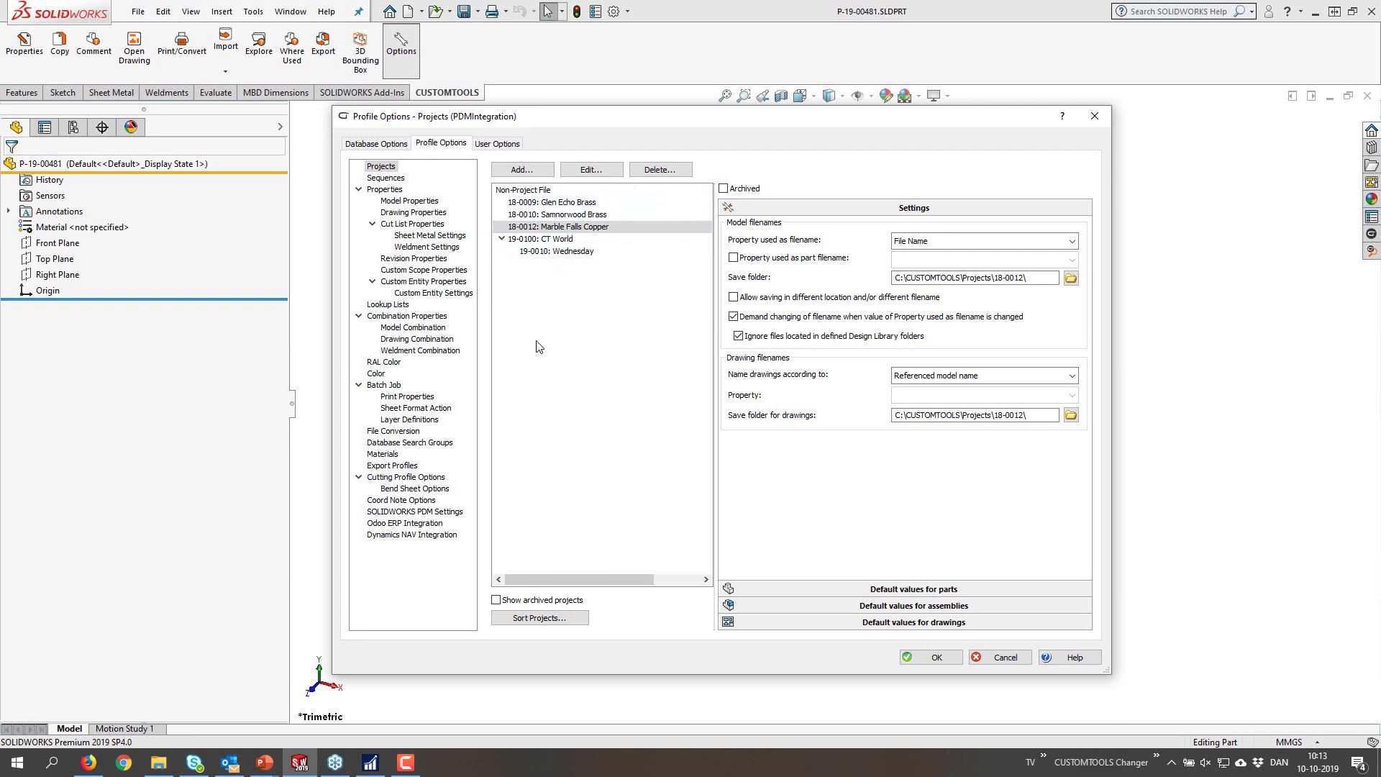
left_click(562, 623)
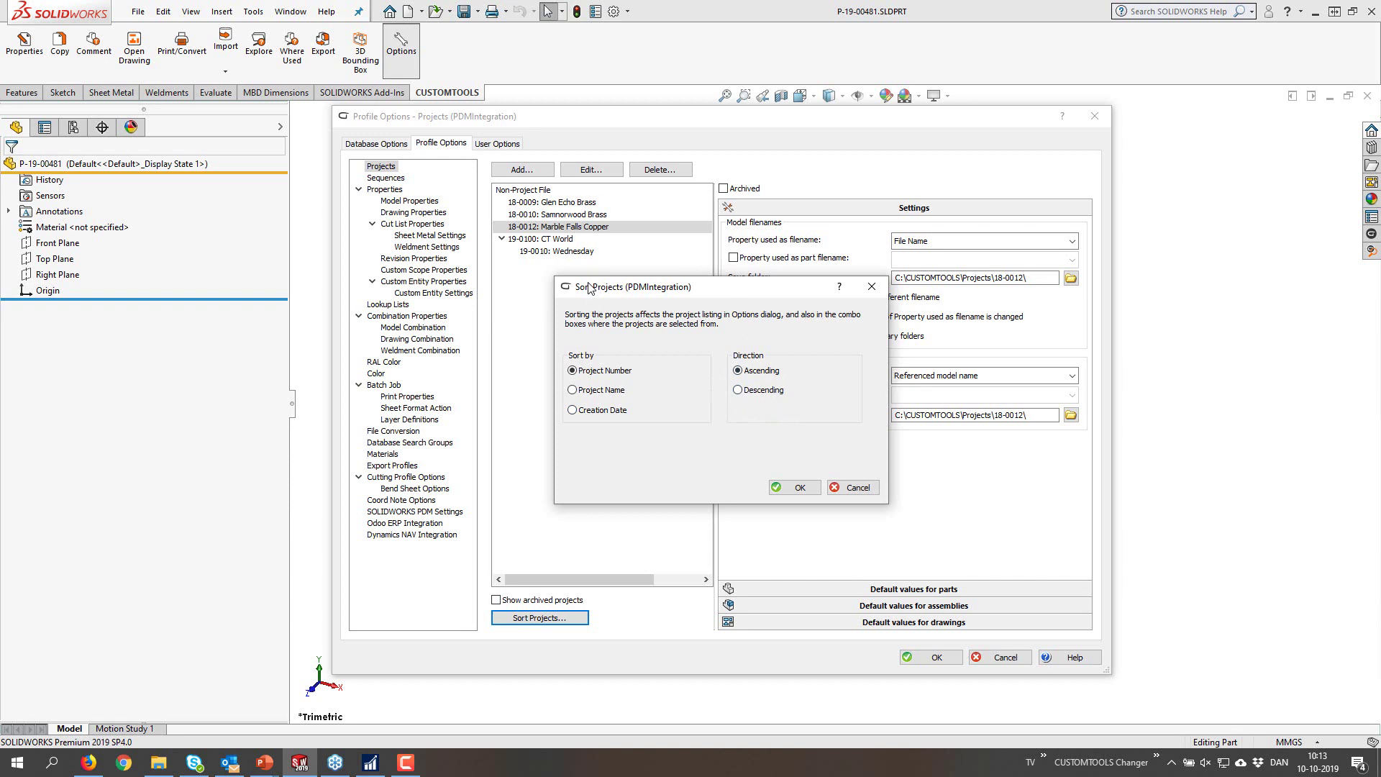
left_click(855, 488)
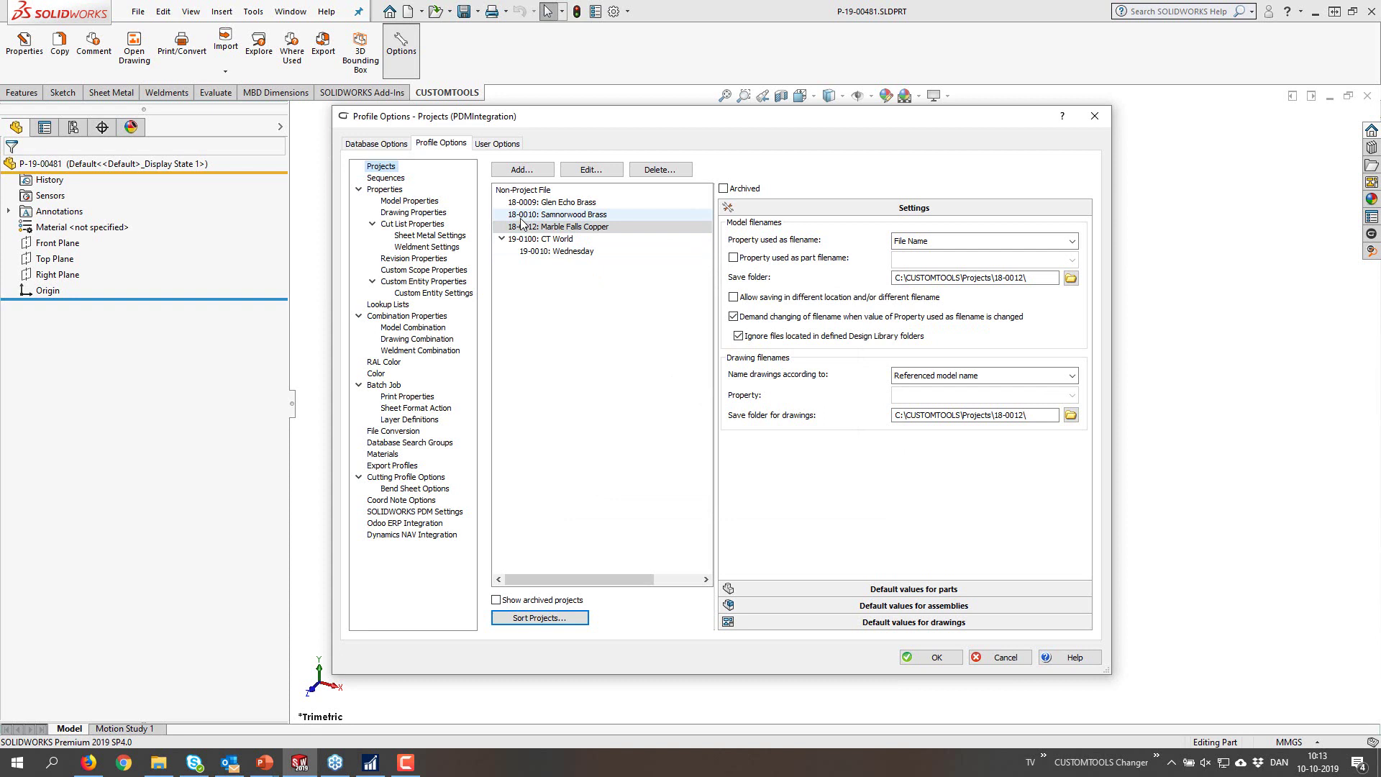
mouse_move(522, 223)
left_mouse_down()
mouse_move(525, 209)
mouse_move(532, 238)
mouse_move(528, 201)
left_mouse_up()
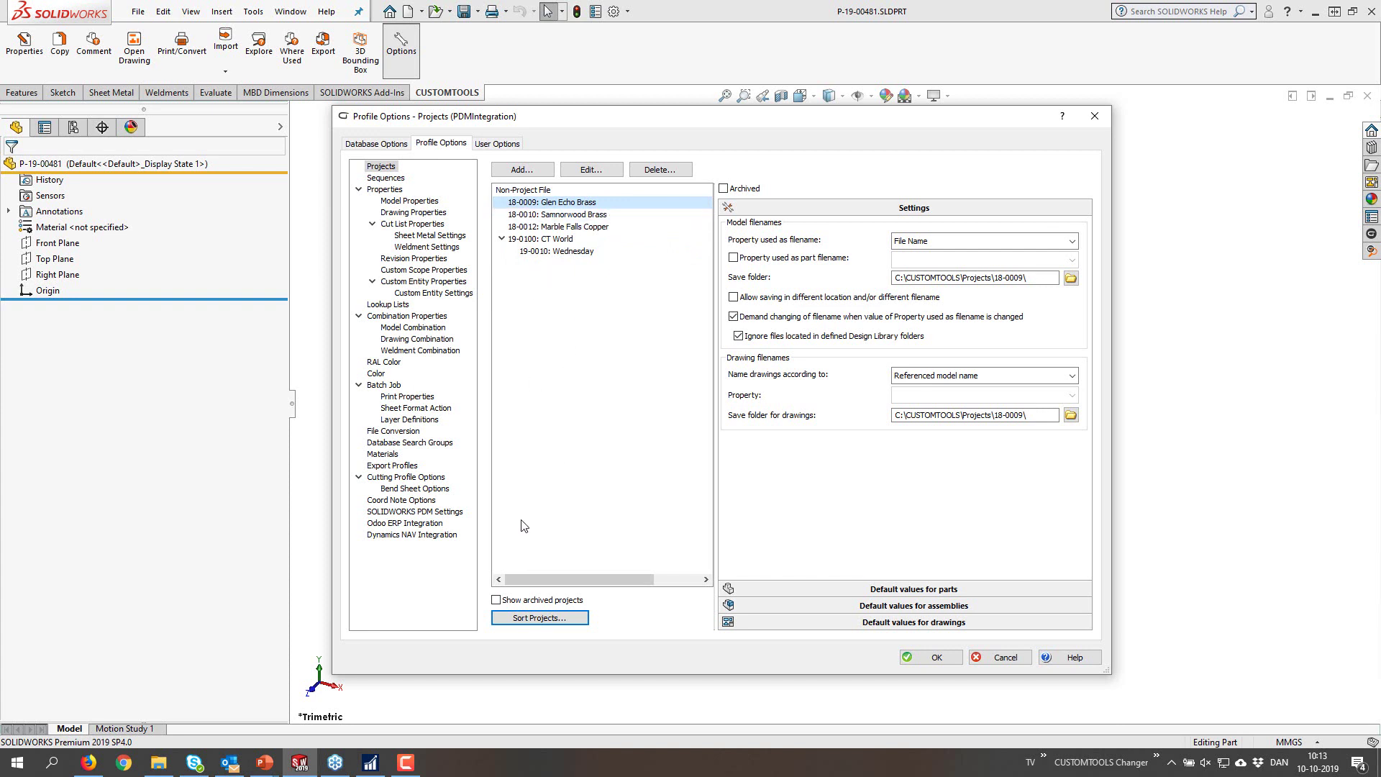
- Show archived projects and toggle Conveyor setup and Main conveyor back to archived
left_click(496, 600)
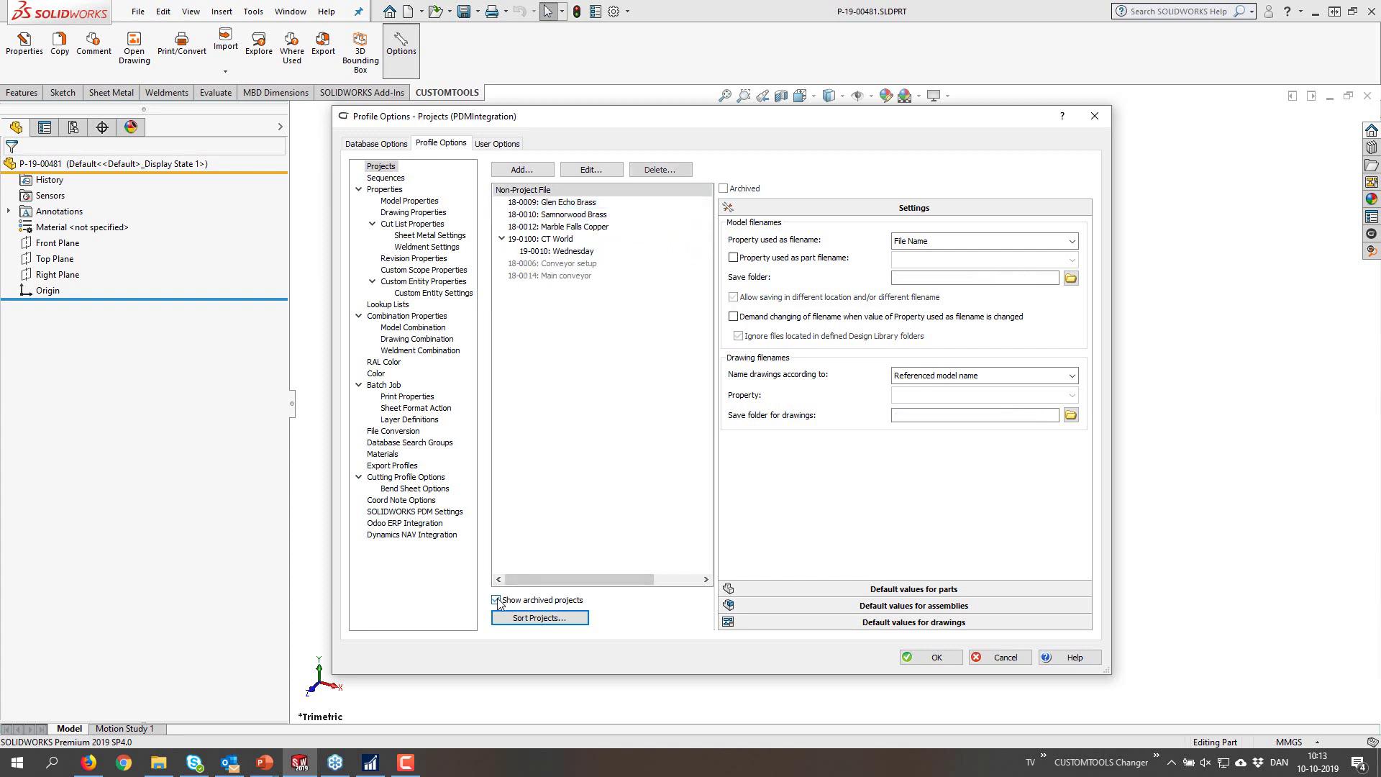
left_click(571, 263)
left_click(723, 190)
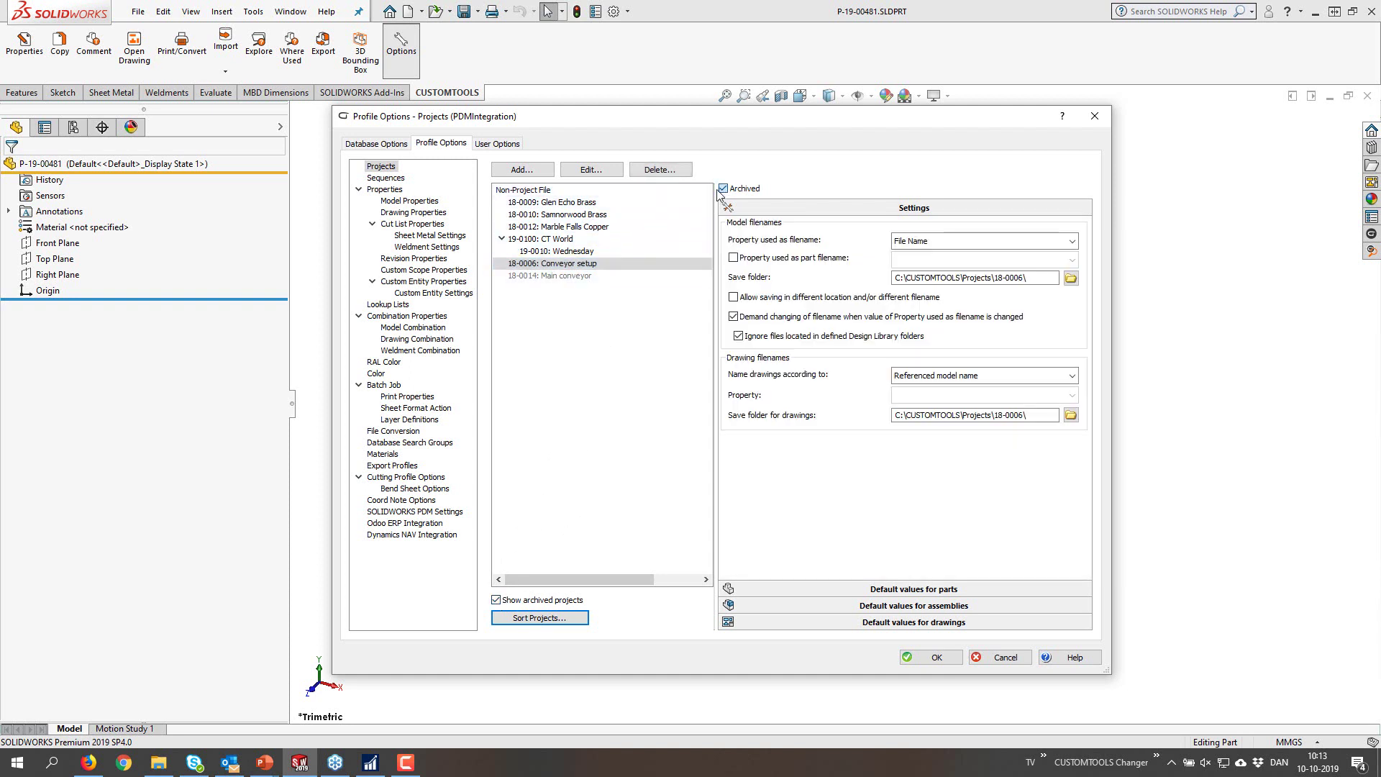
left_click(604, 275)
left_click(723, 188)
left_click(567, 265)
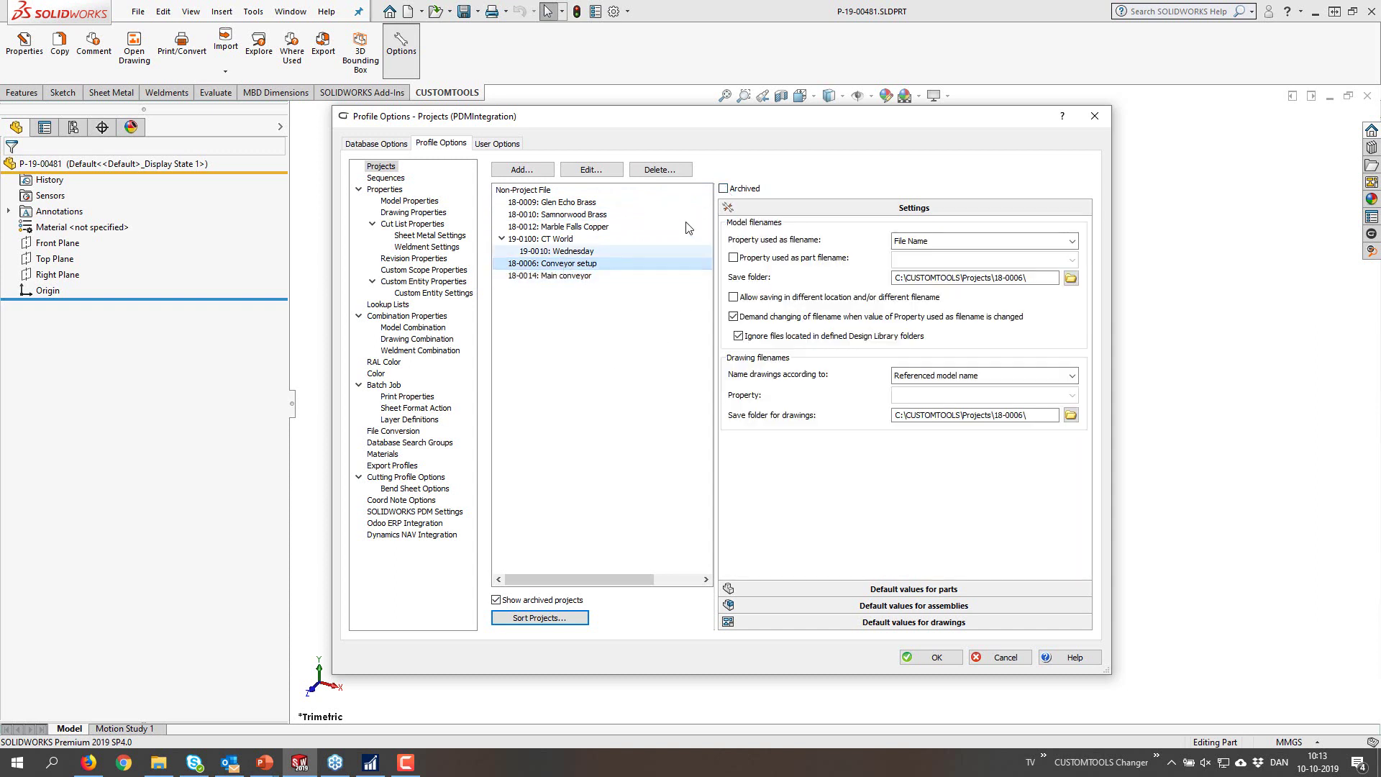
left_click(723, 189)
left_click(619, 276)
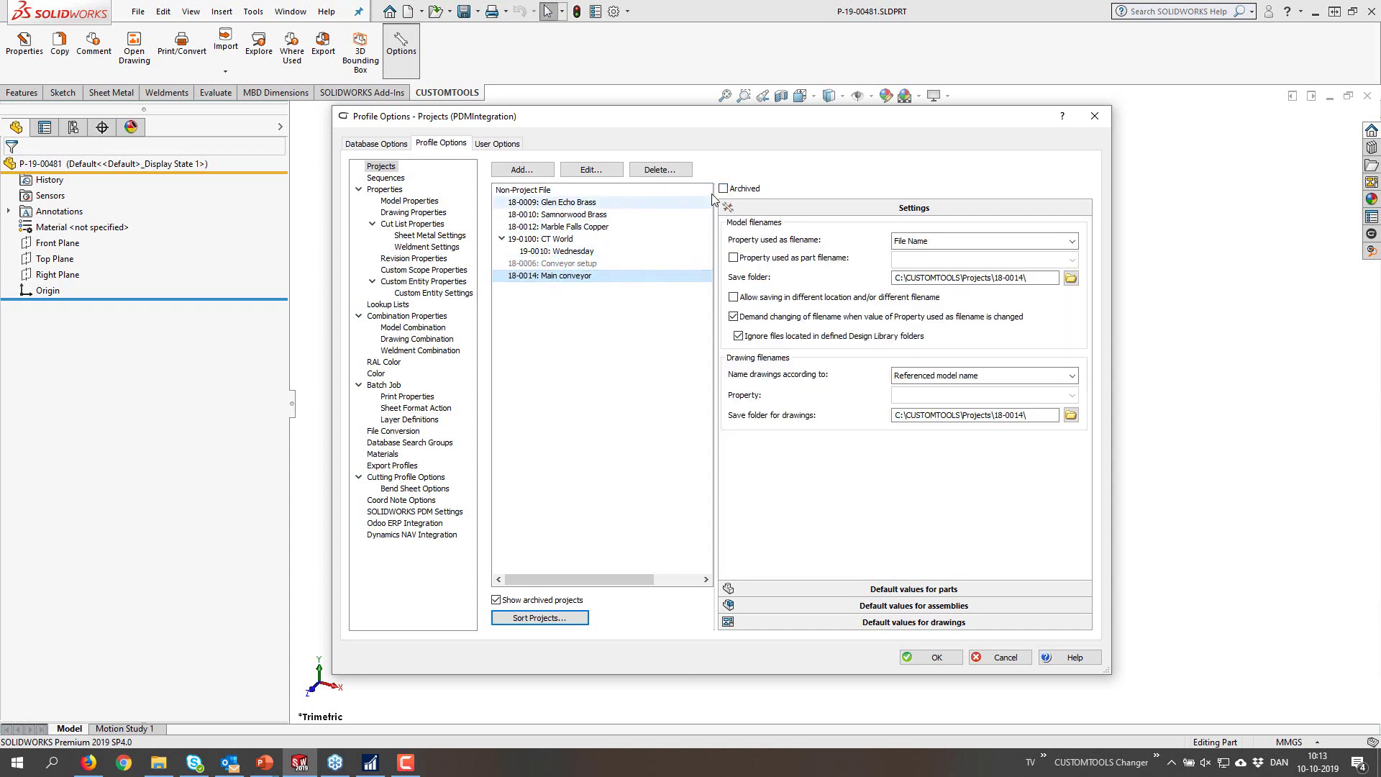
left_click(723, 189)
- Archive 19-0100: CT World together with its subproject 19-0010
left_click(547, 240)
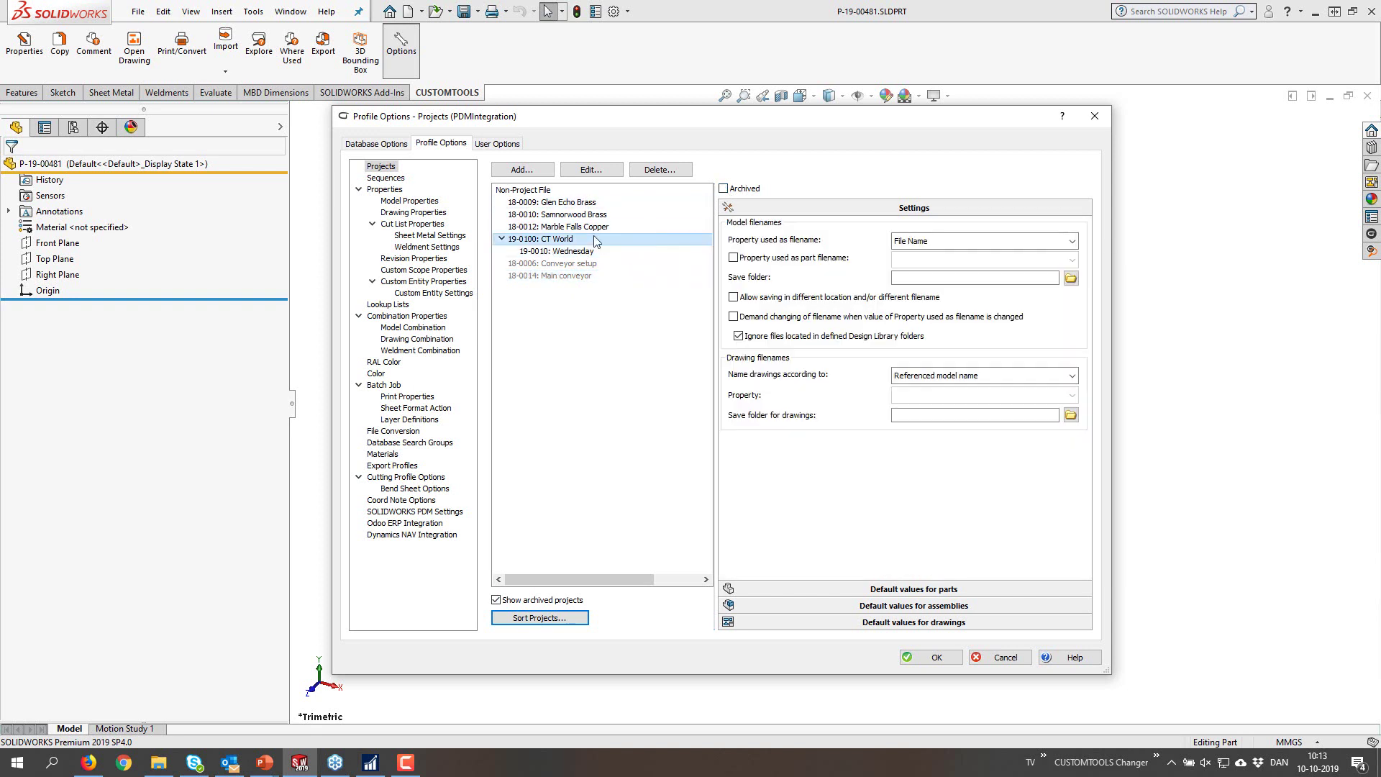
left_click(723, 188)
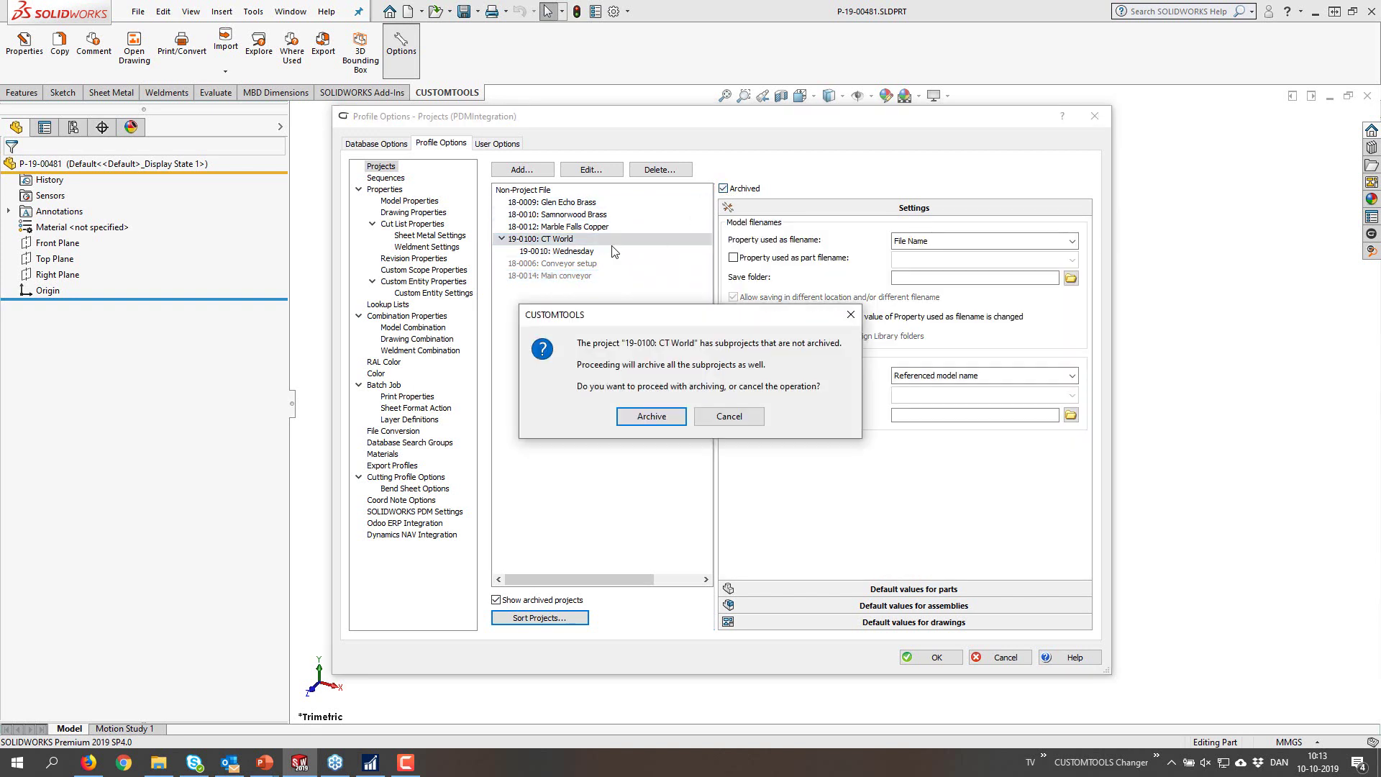
left_click(651, 416)
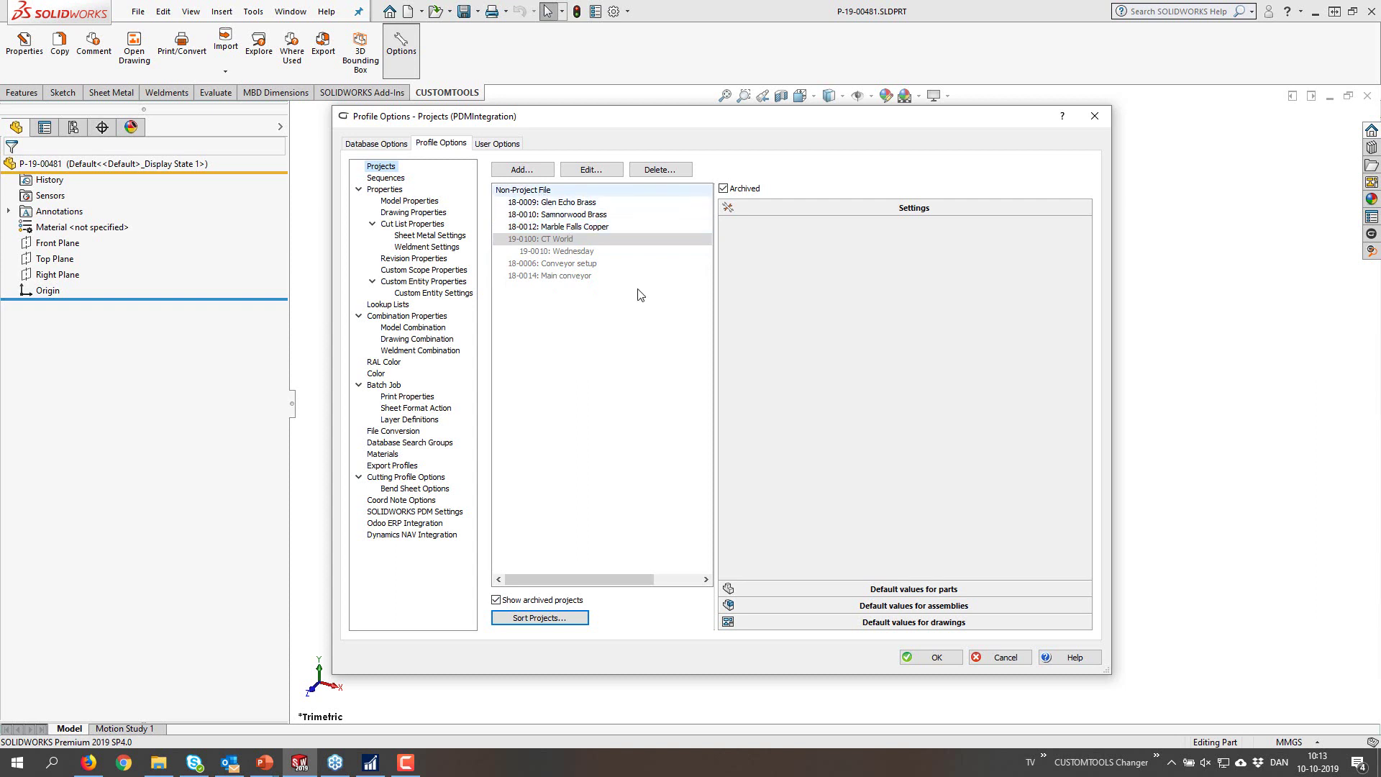
left_click(938, 658)
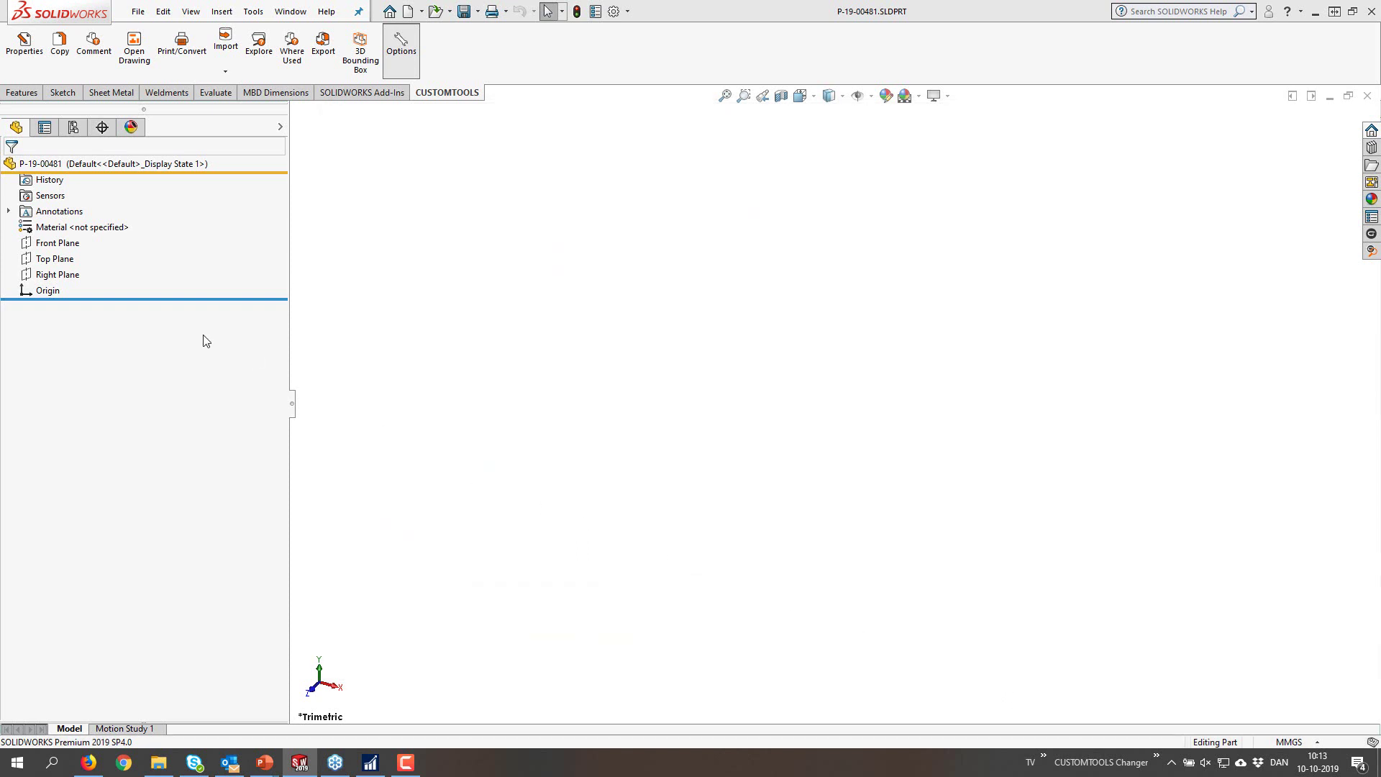
left_click(24, 45)
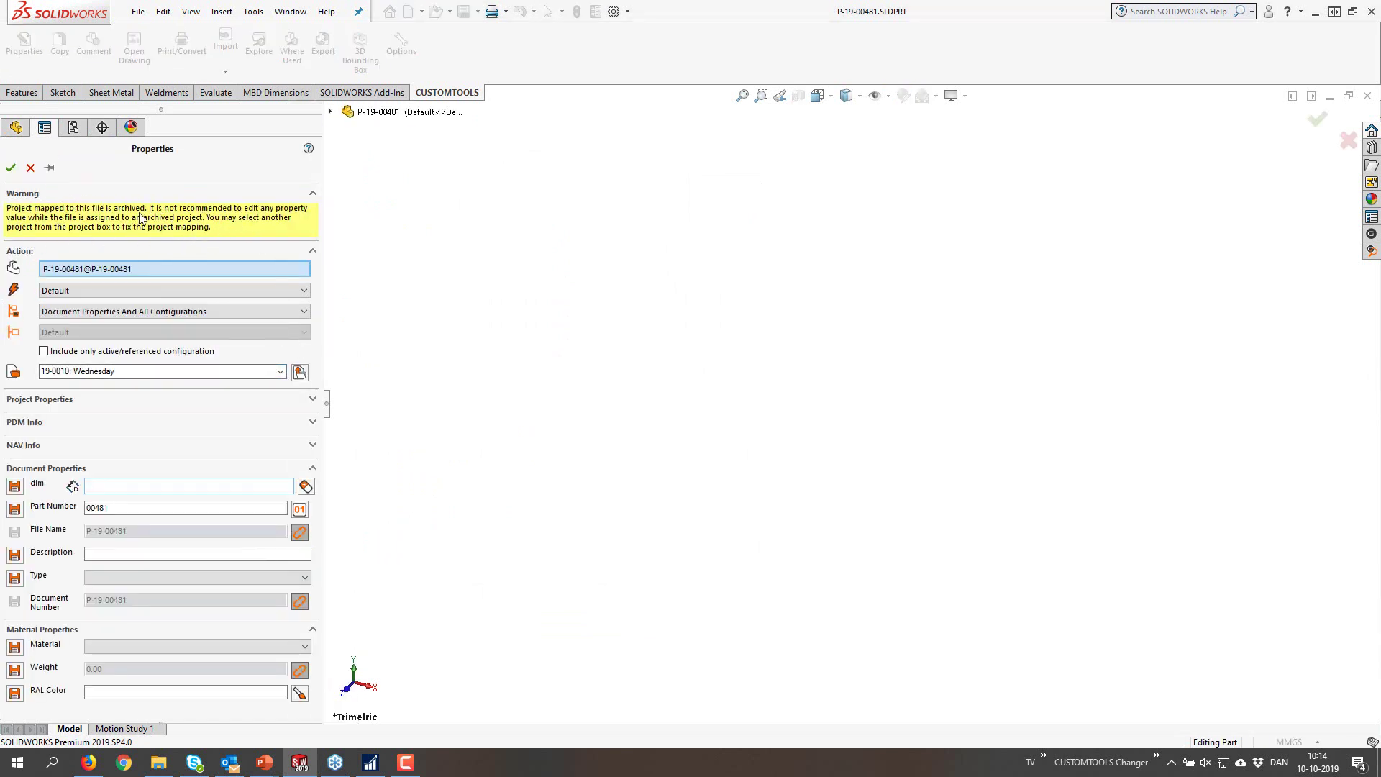
left_click(281, 372)
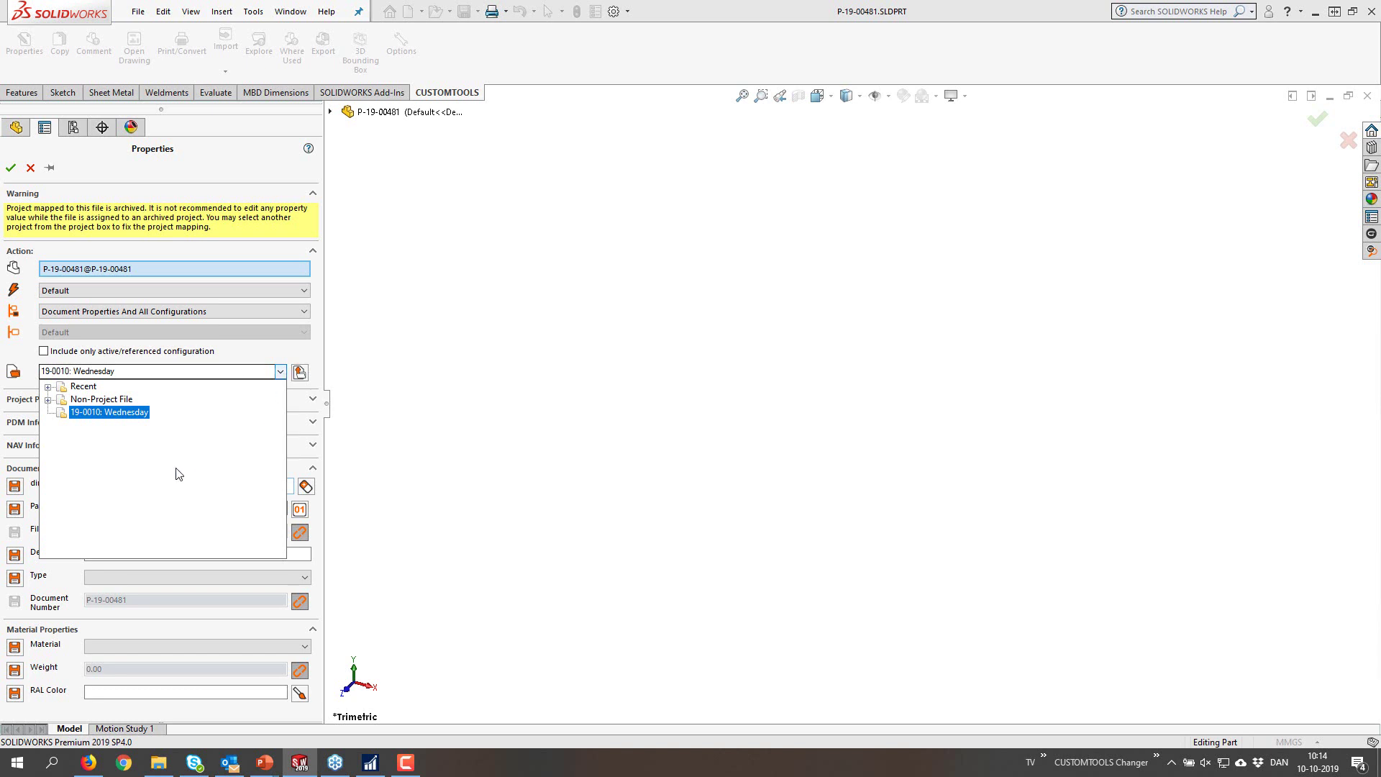
left_click(48, 400)
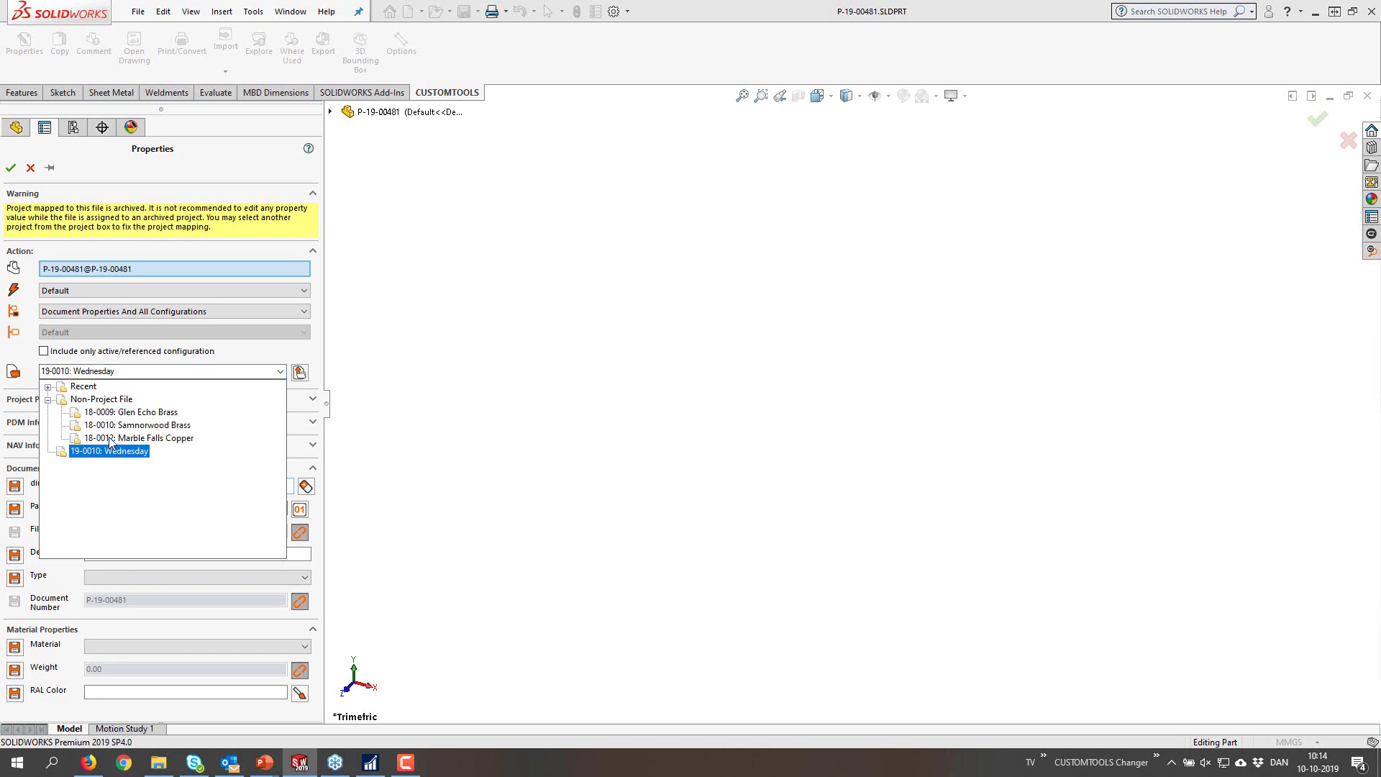
left_click(48, 388)
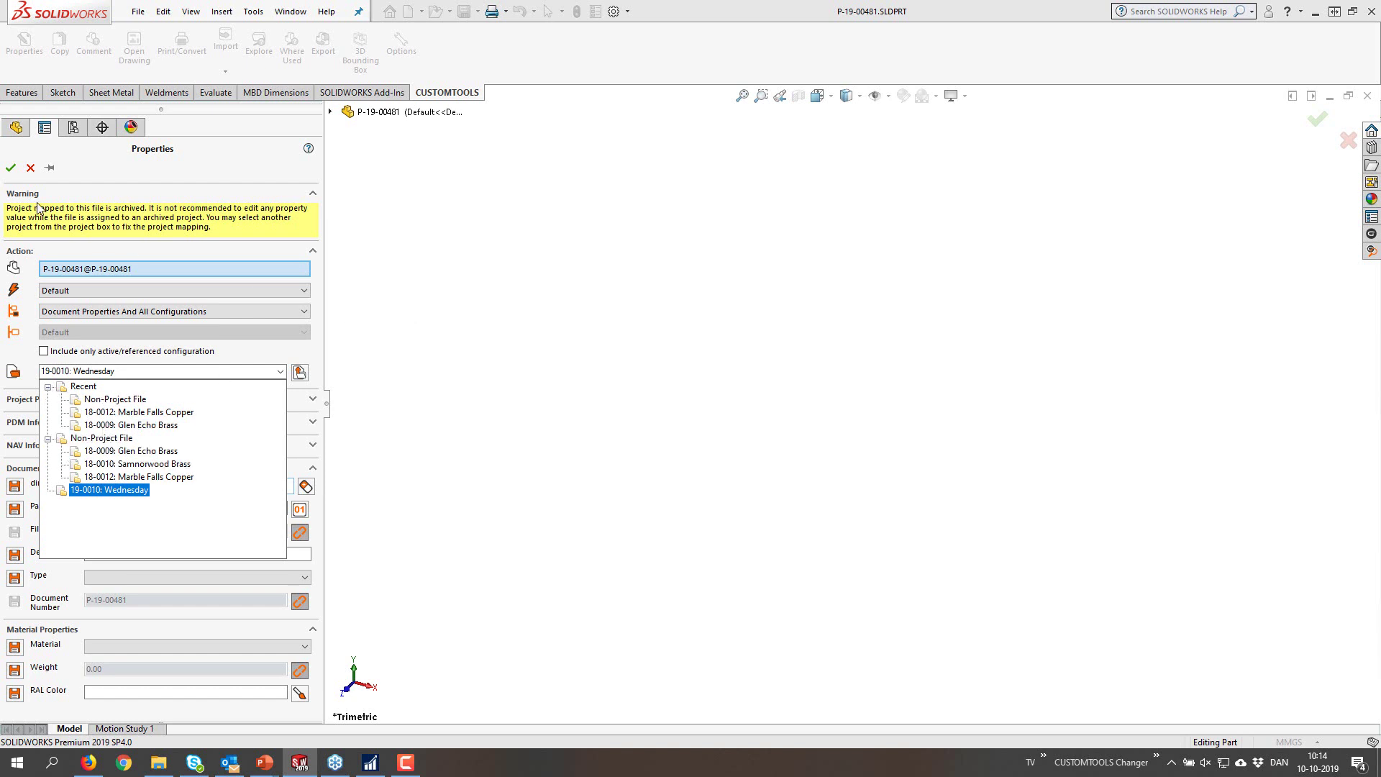
left_click(31, 169)
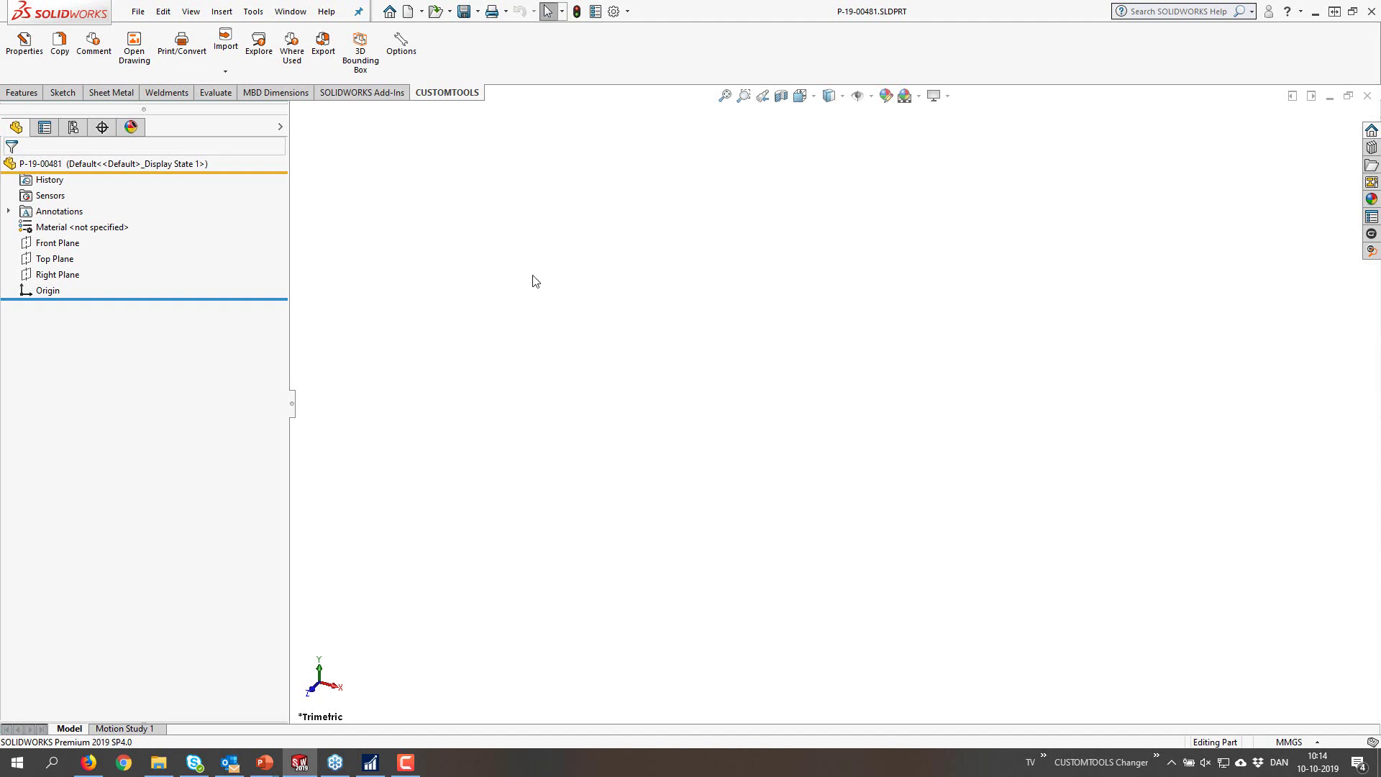
- Reopen A-19-00005.SLDASM from recent documents, then switch to the 19-0014 vault folder window
key("ctrl+F2")
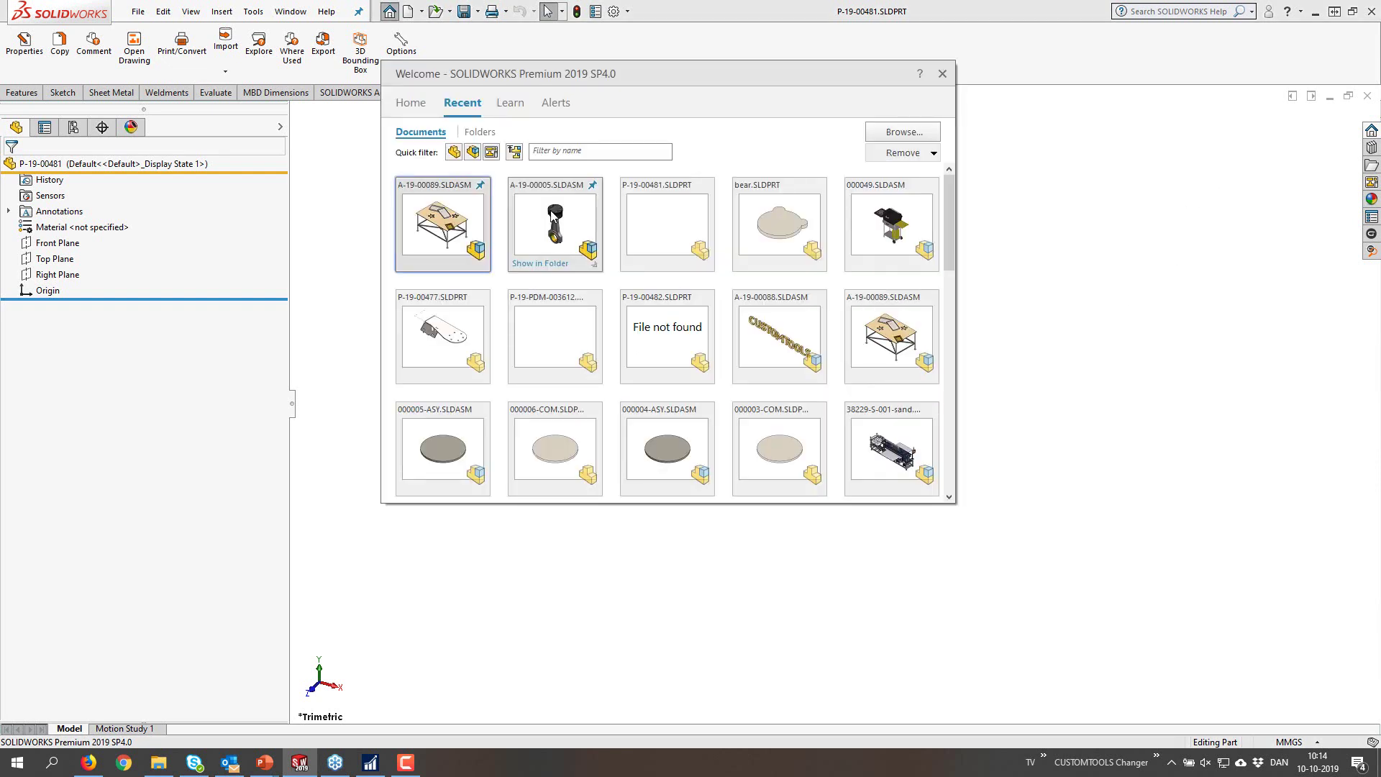
left_click(552, 214)
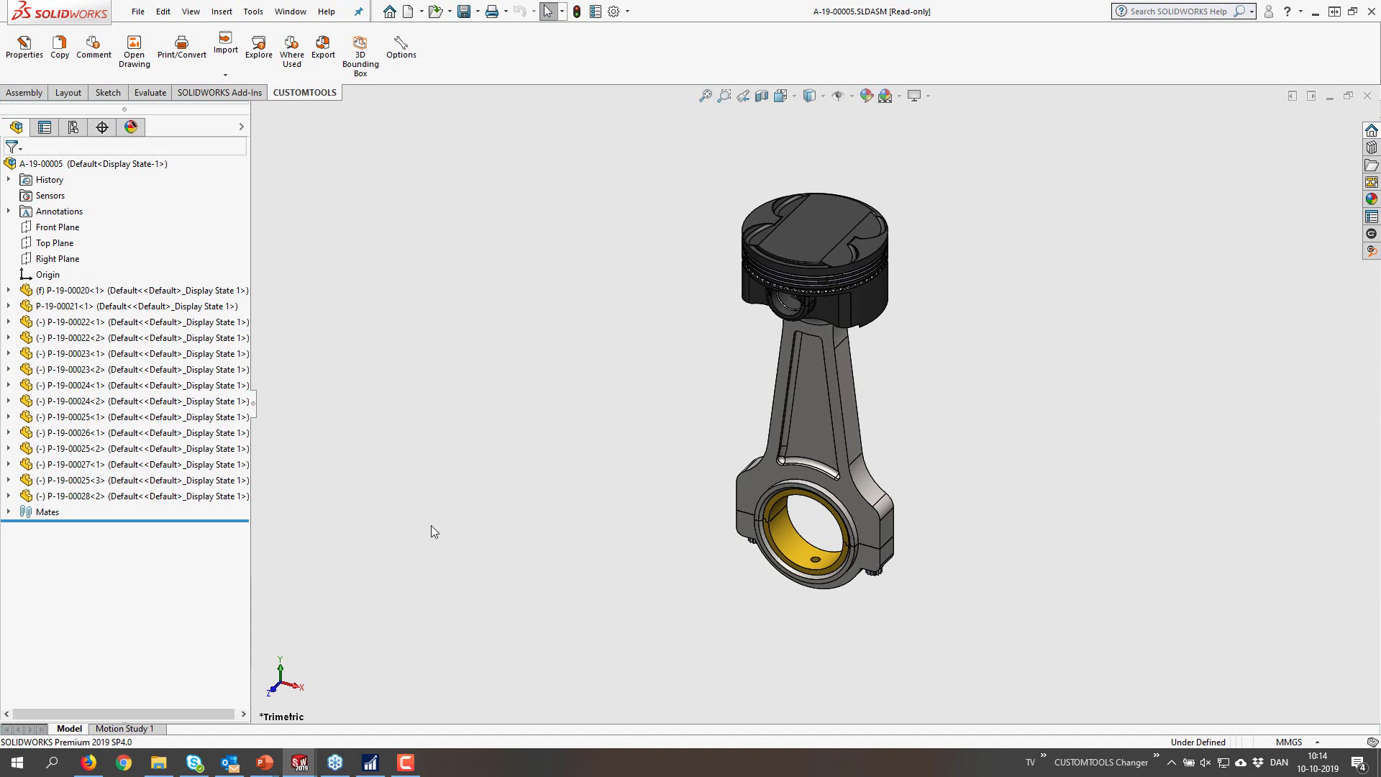
left_click(162, 768)
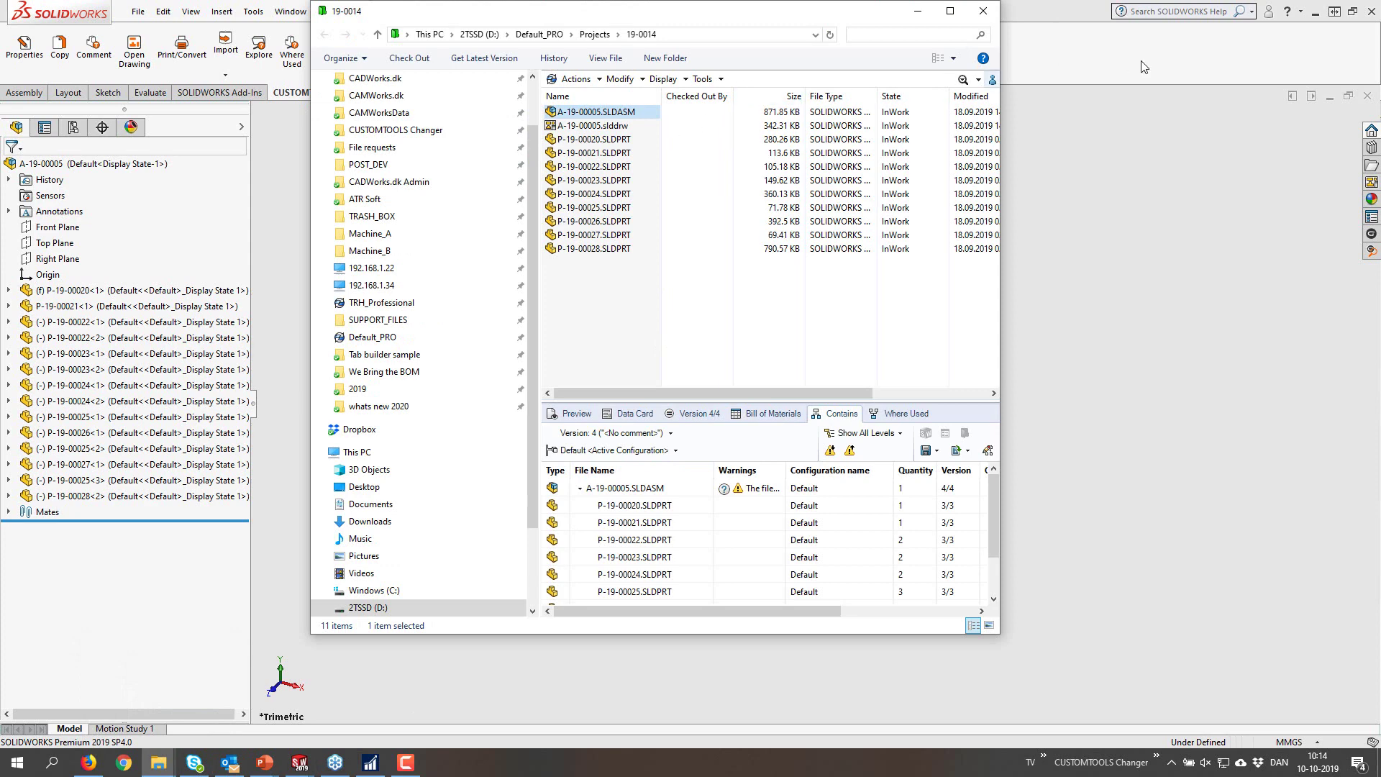
- Close SOLIDWORKS and run CUSTOMTOOLS Export on A-19-00005.SLDASM from the vault folder
left_click(1372, 11)
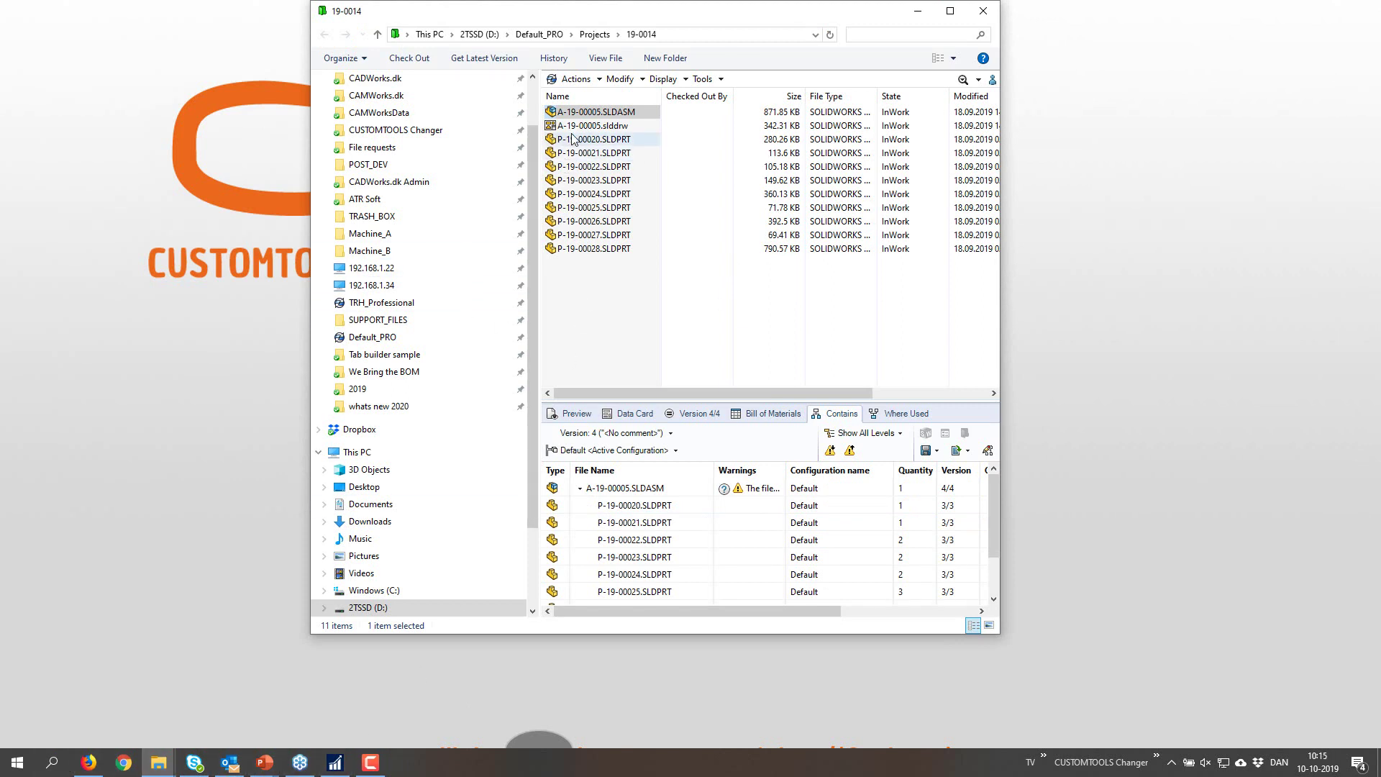
left_click_drag(604, 15, 657, 71)
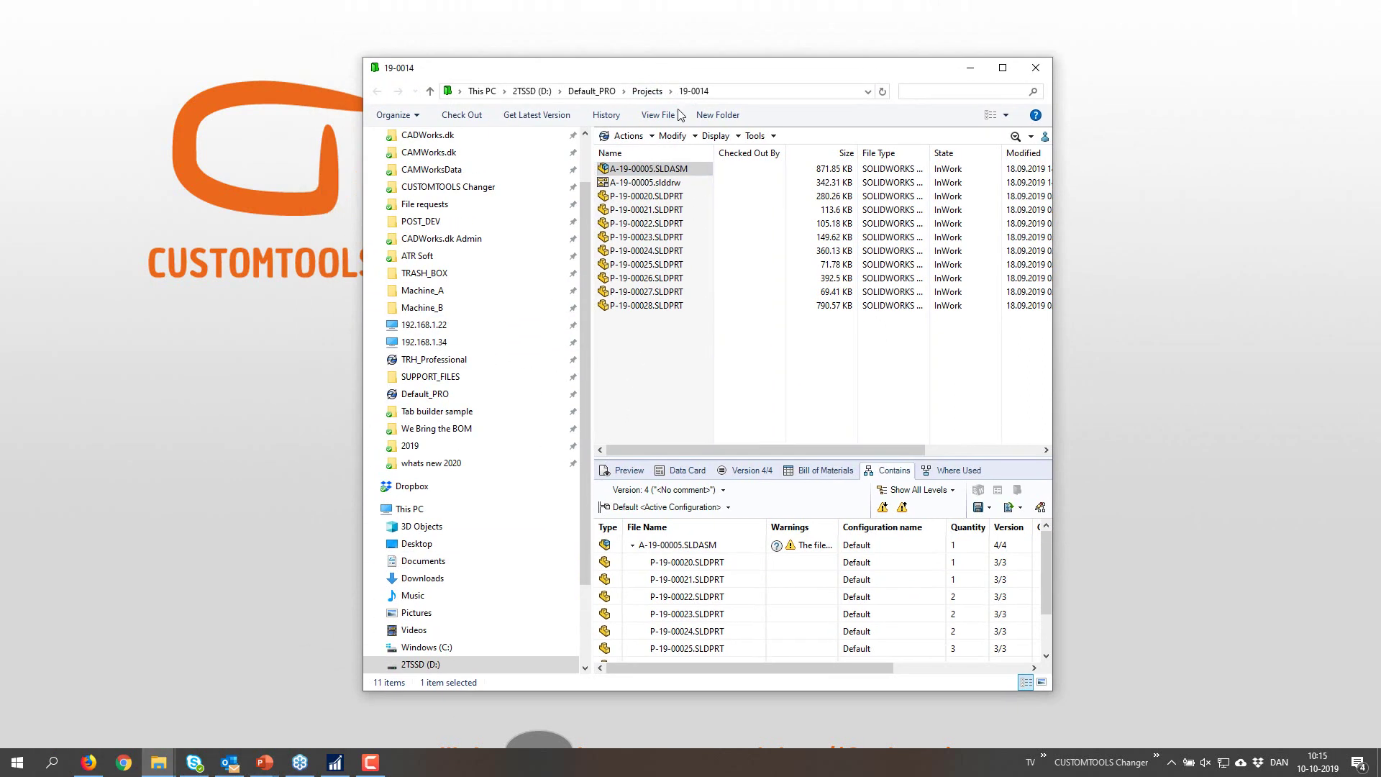
right_click(617, 174)
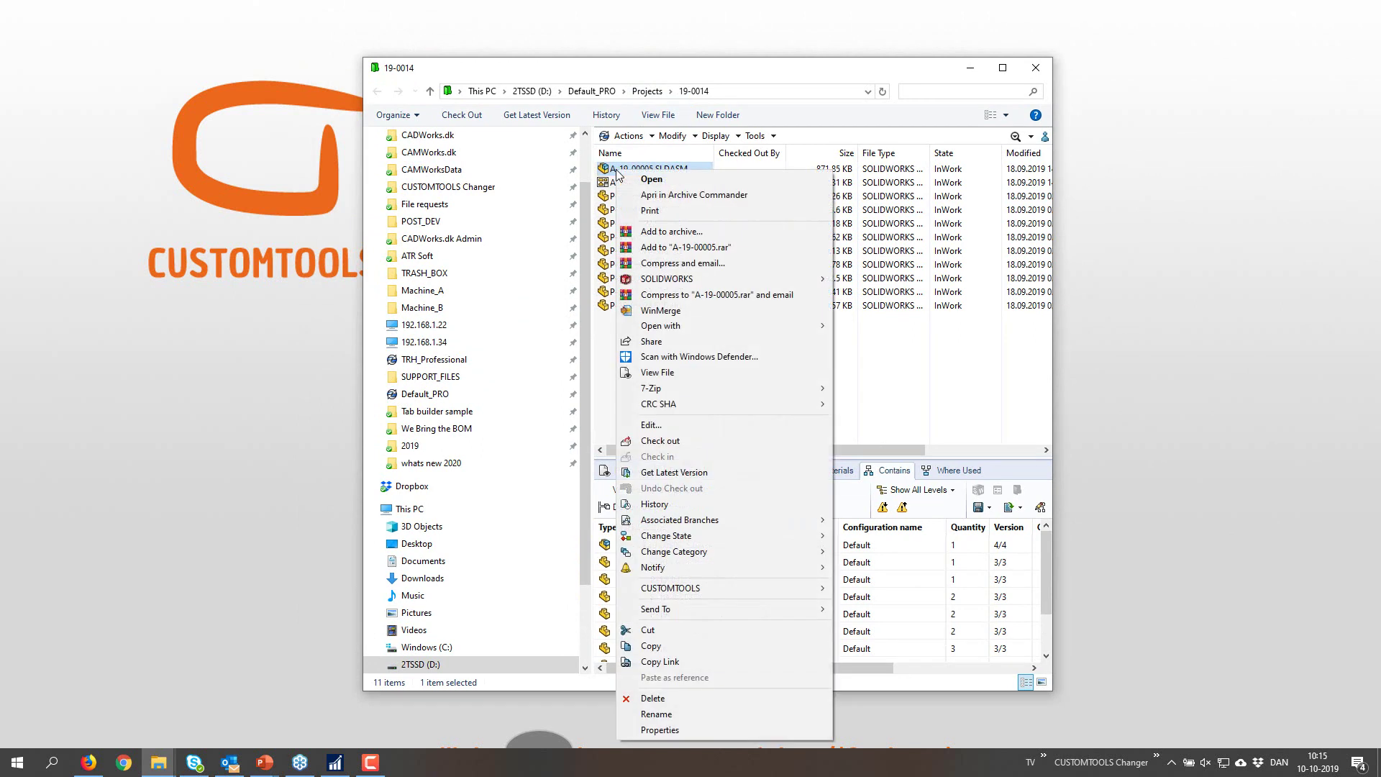
mouse_move(674, 592)
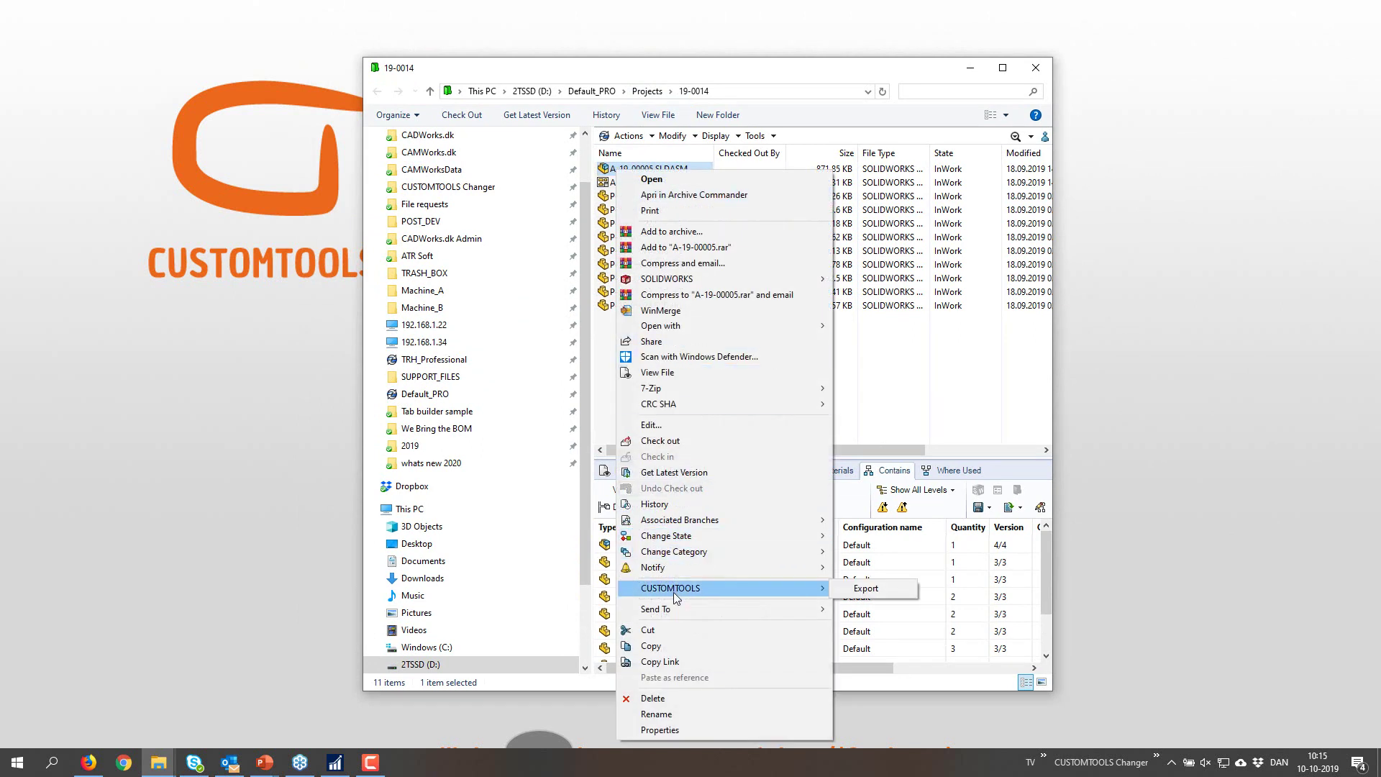
left_click(867, 589)
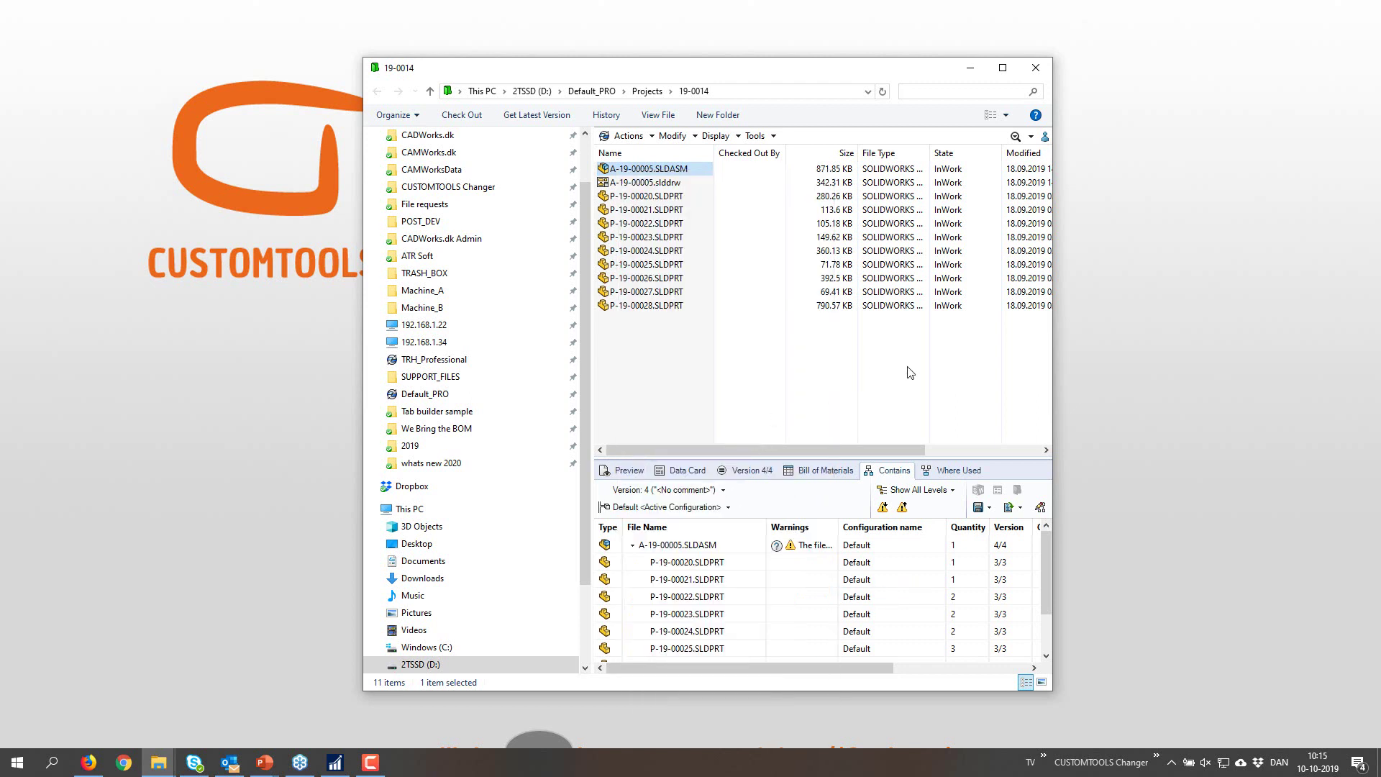
key("super+d")
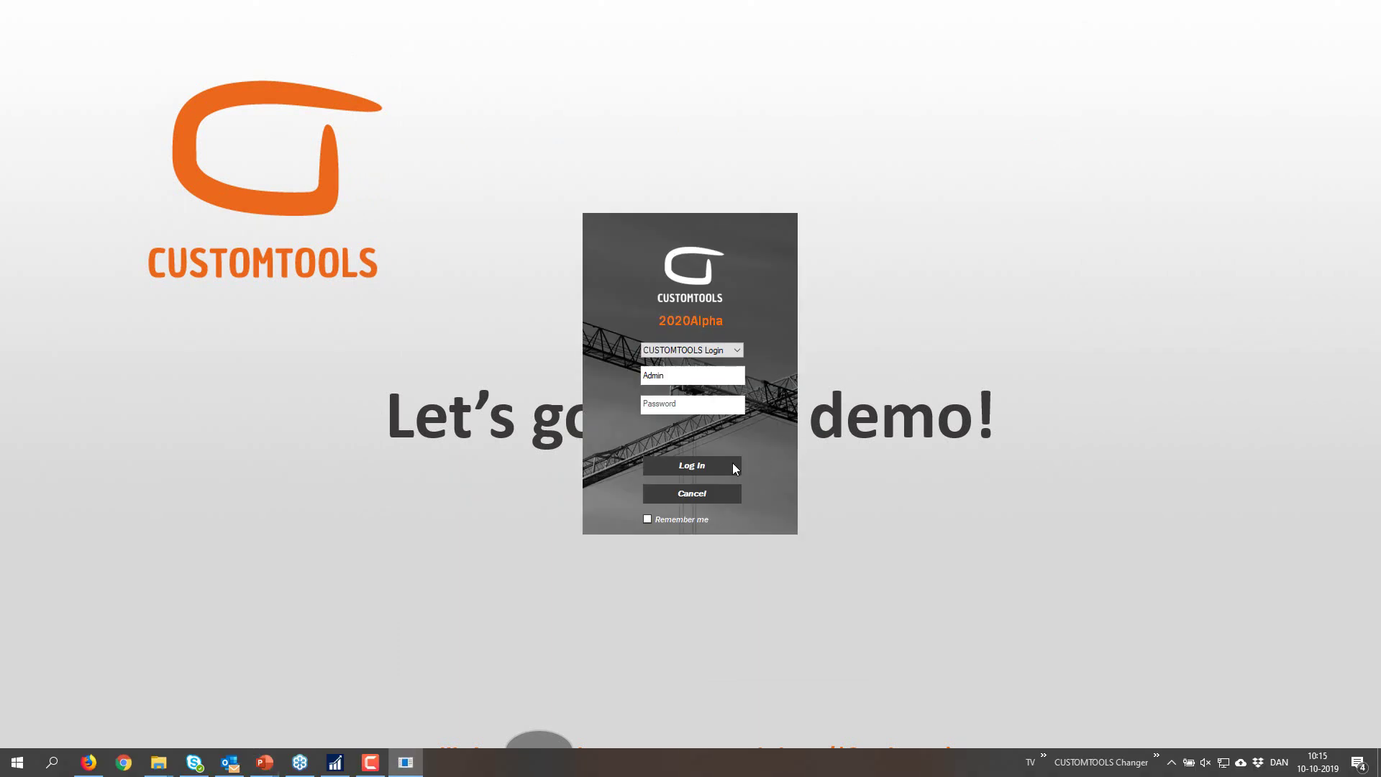
- Log in and export A-19-00005 with the BOM List - Parts profile to A-19-00005-PartsBOM.xlsx
left_click(728, 468)
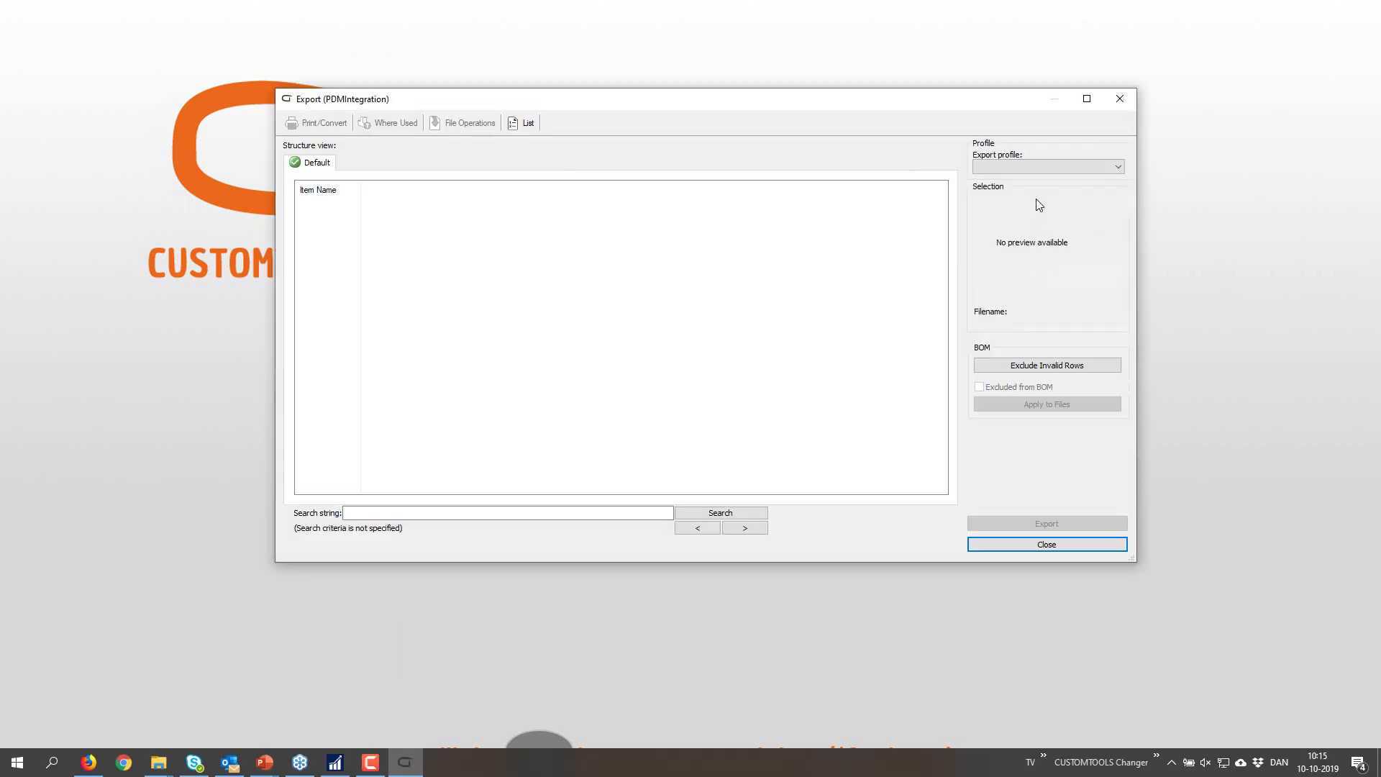
left_click(1007, 170)
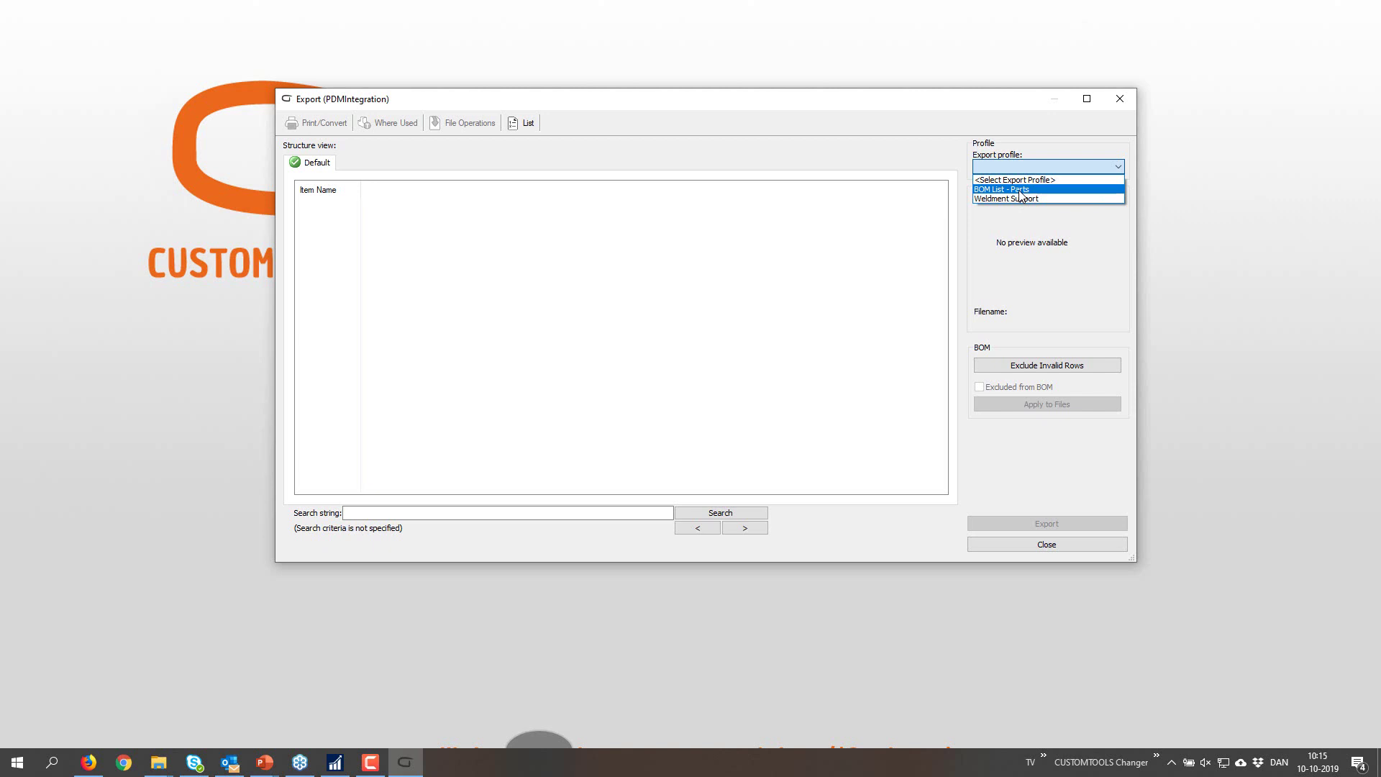
left_click(1014, 189)
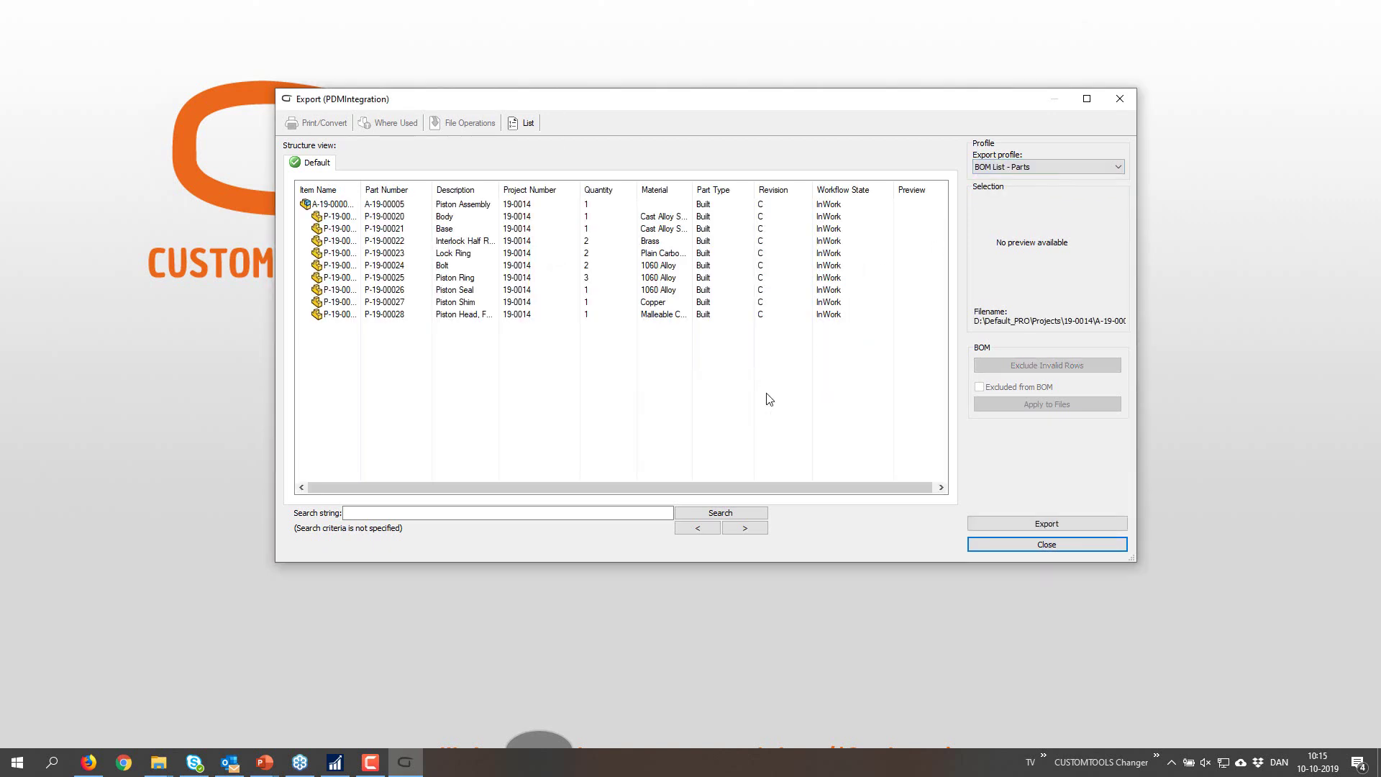
left_click(1059, 524)
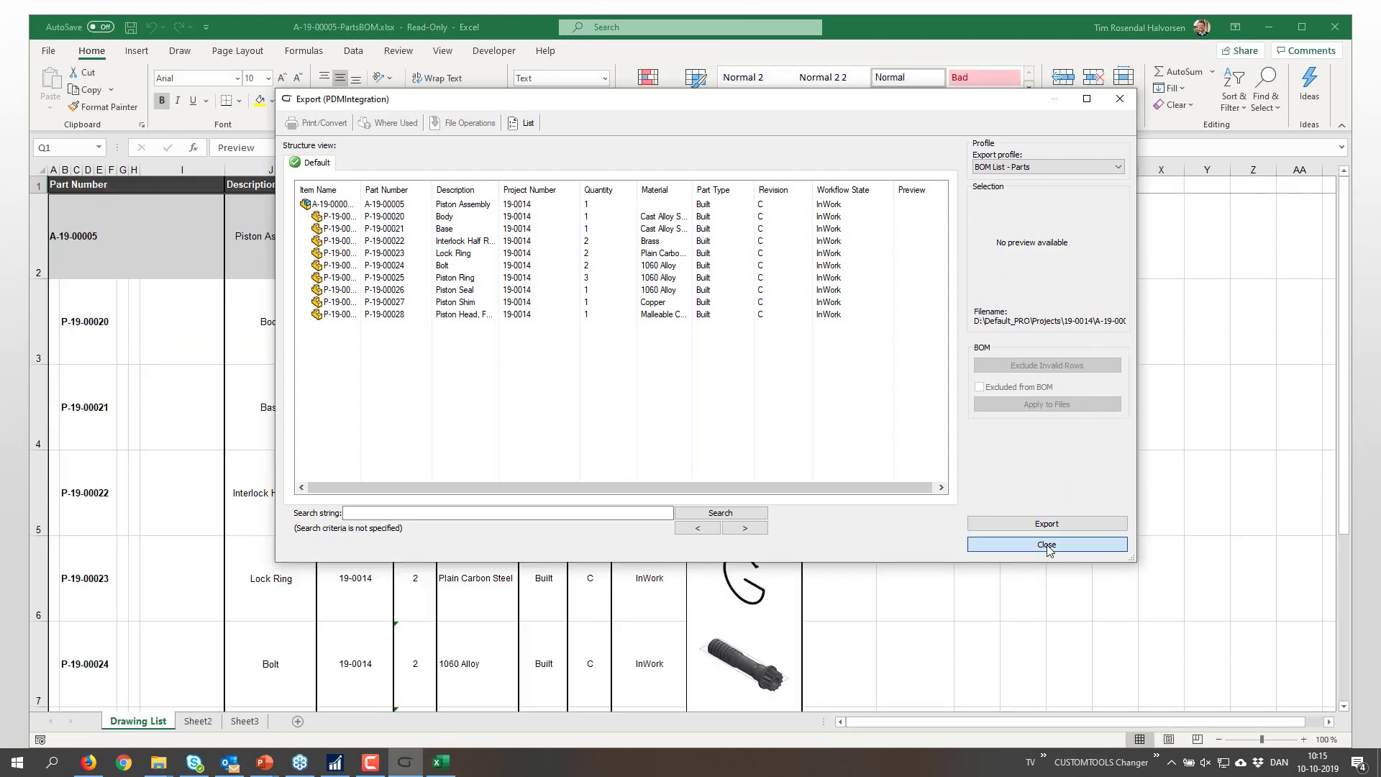
- Close the Export dialog, scroll through the A-19-00005-PartsBOM sheet, then close Excel
left_click(1047, 544)
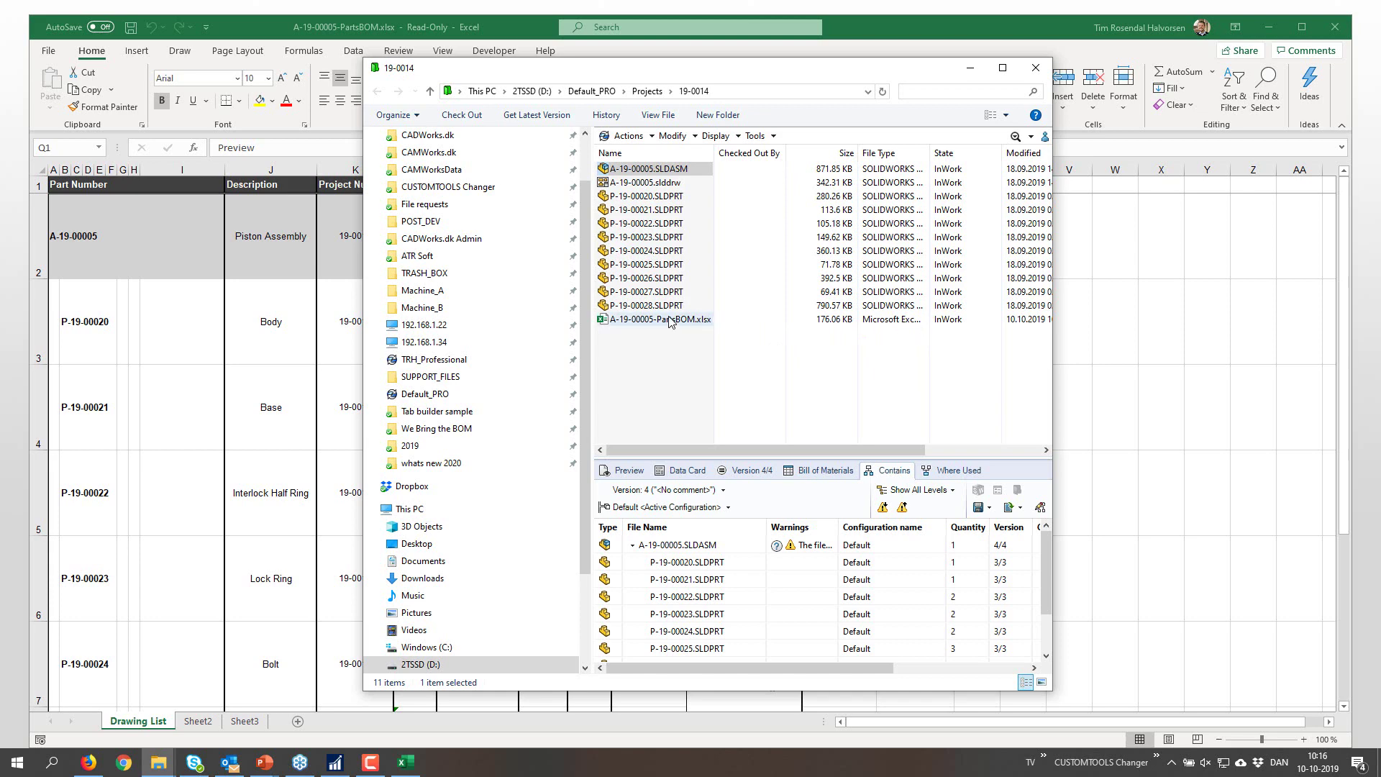
left_click(492, 33)
scroll(410, 331, "down", 2)
scroll(438, 399, "up", 2)
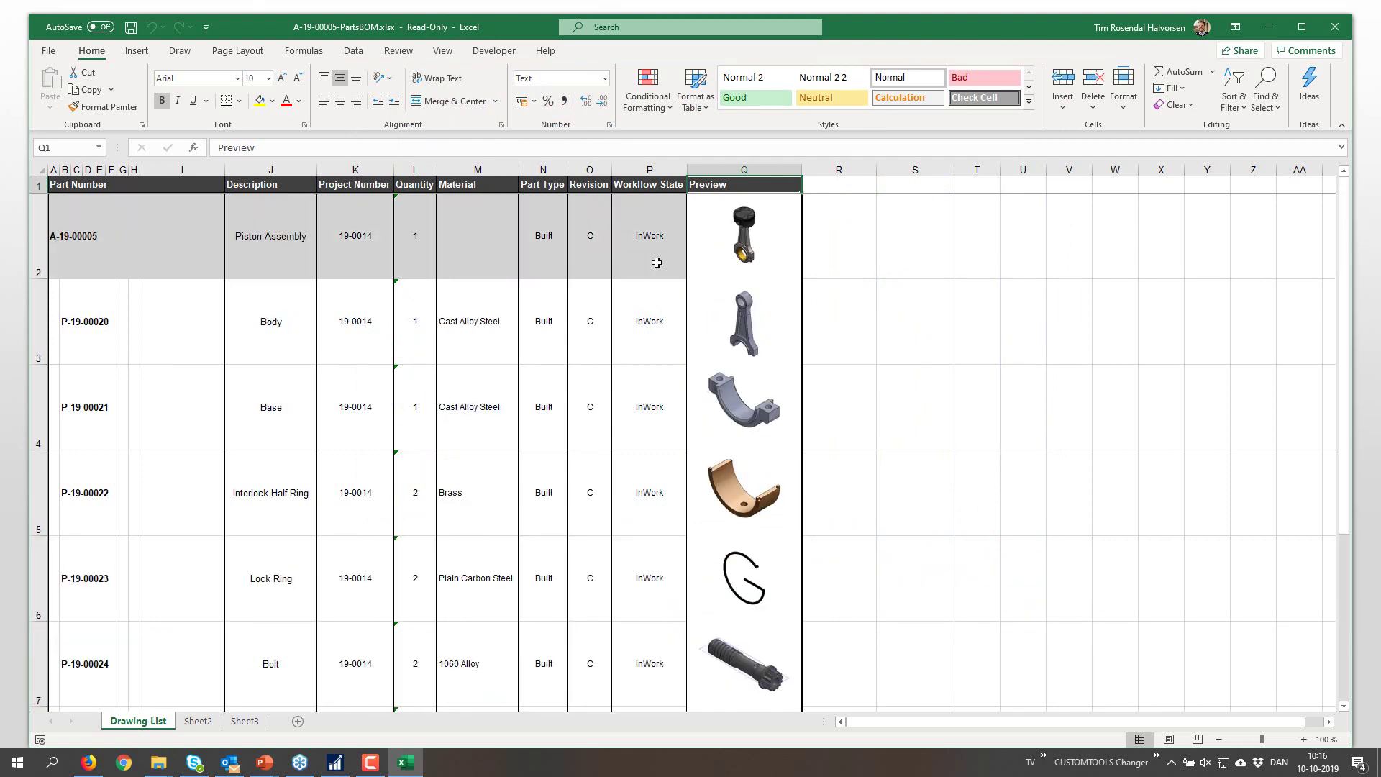
left_click(1335, 28)
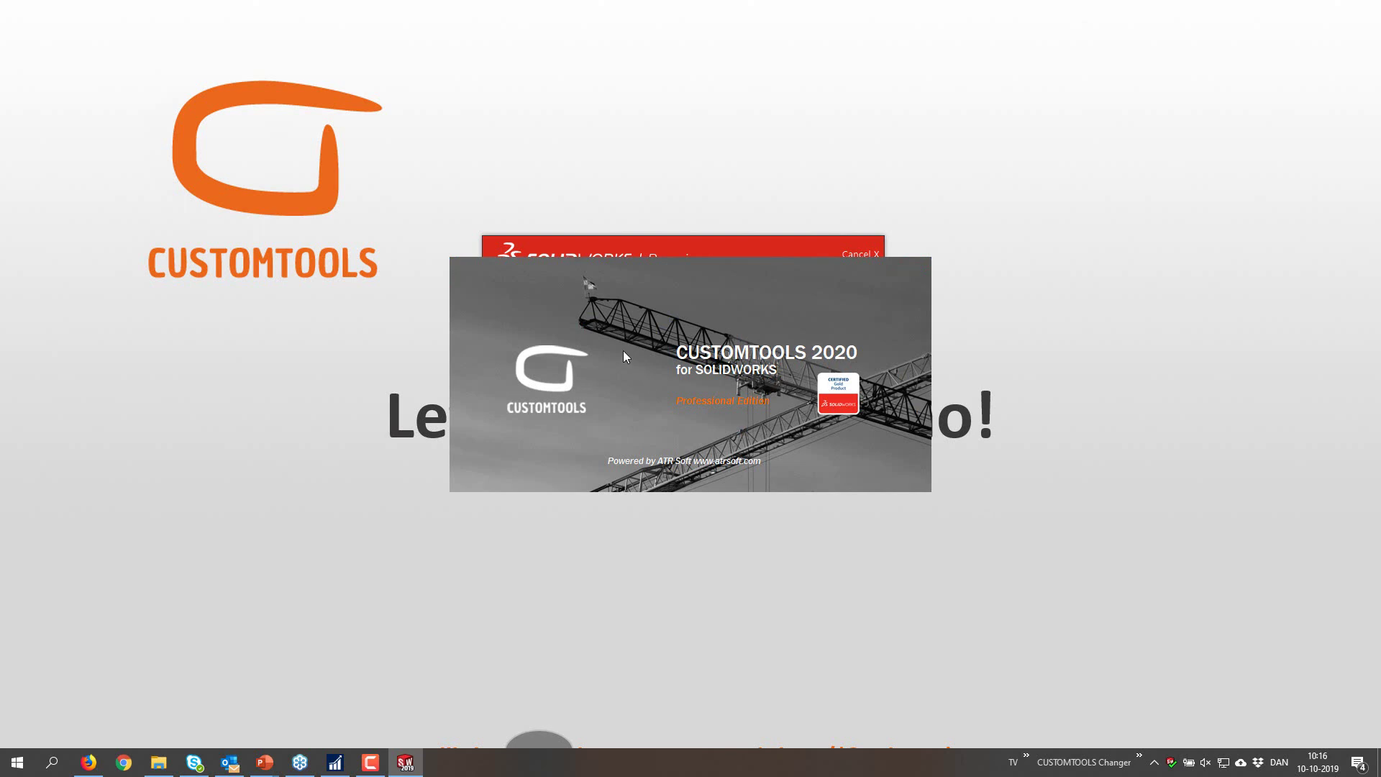
- Set Property Wizard as the active profile in the CUSTOMTOOLS data vault settings
key("Escape")
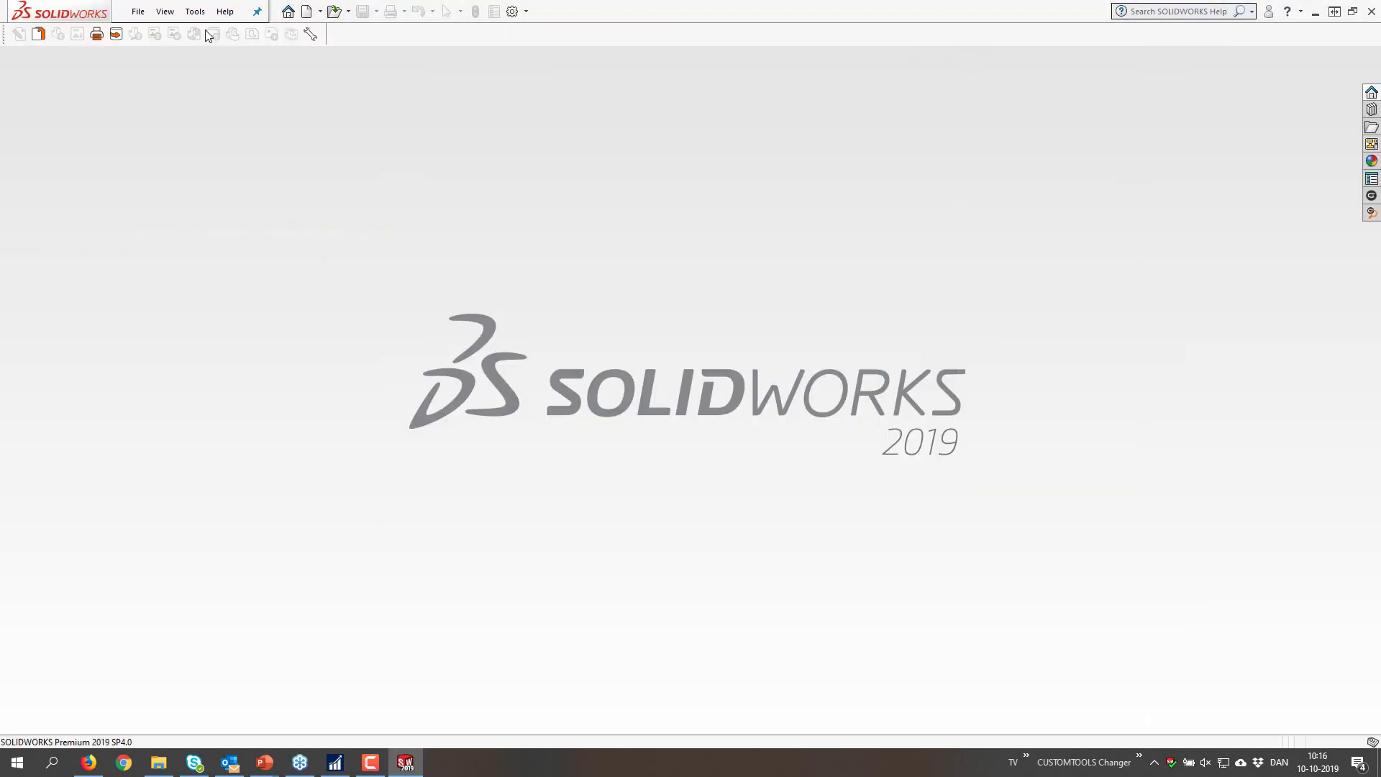
left_click(195, 12)
mouse_move(322, 69)
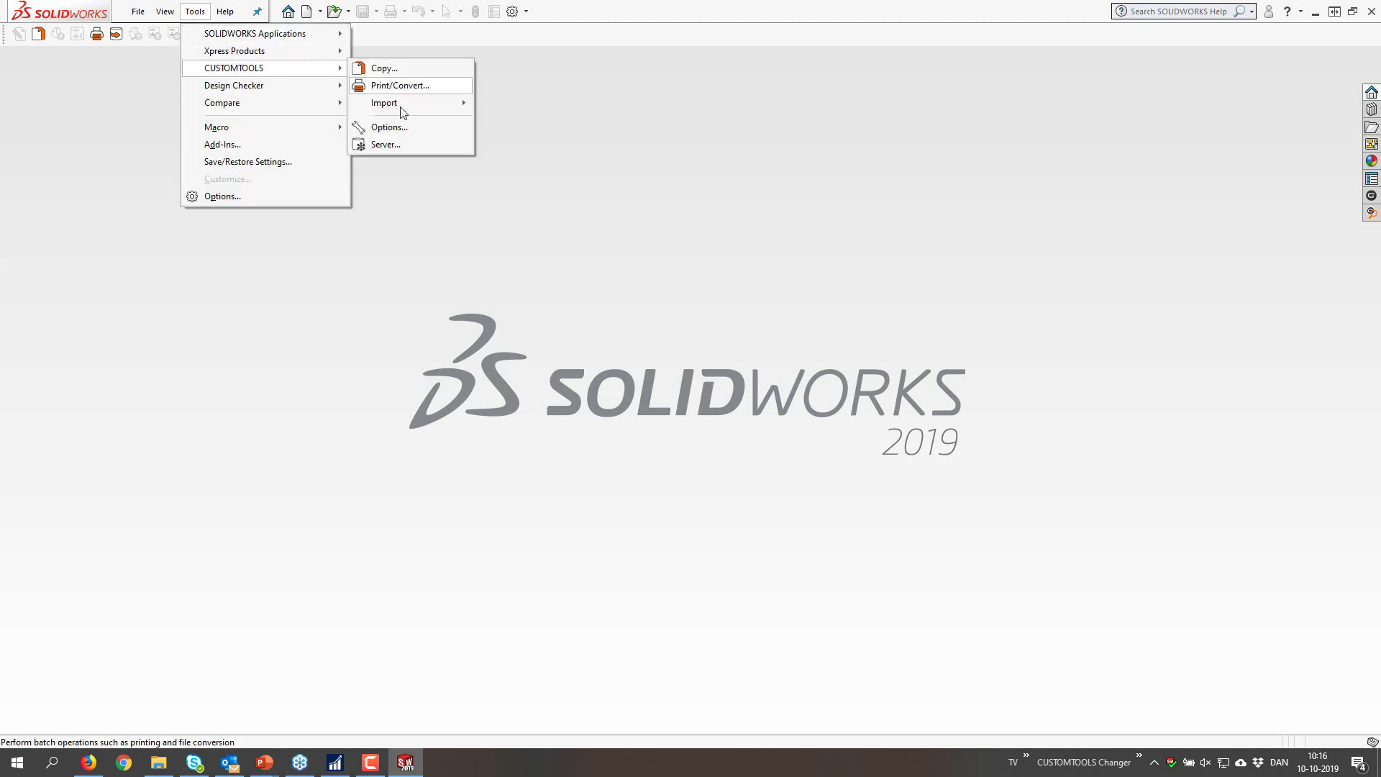
left_click(403, 143)
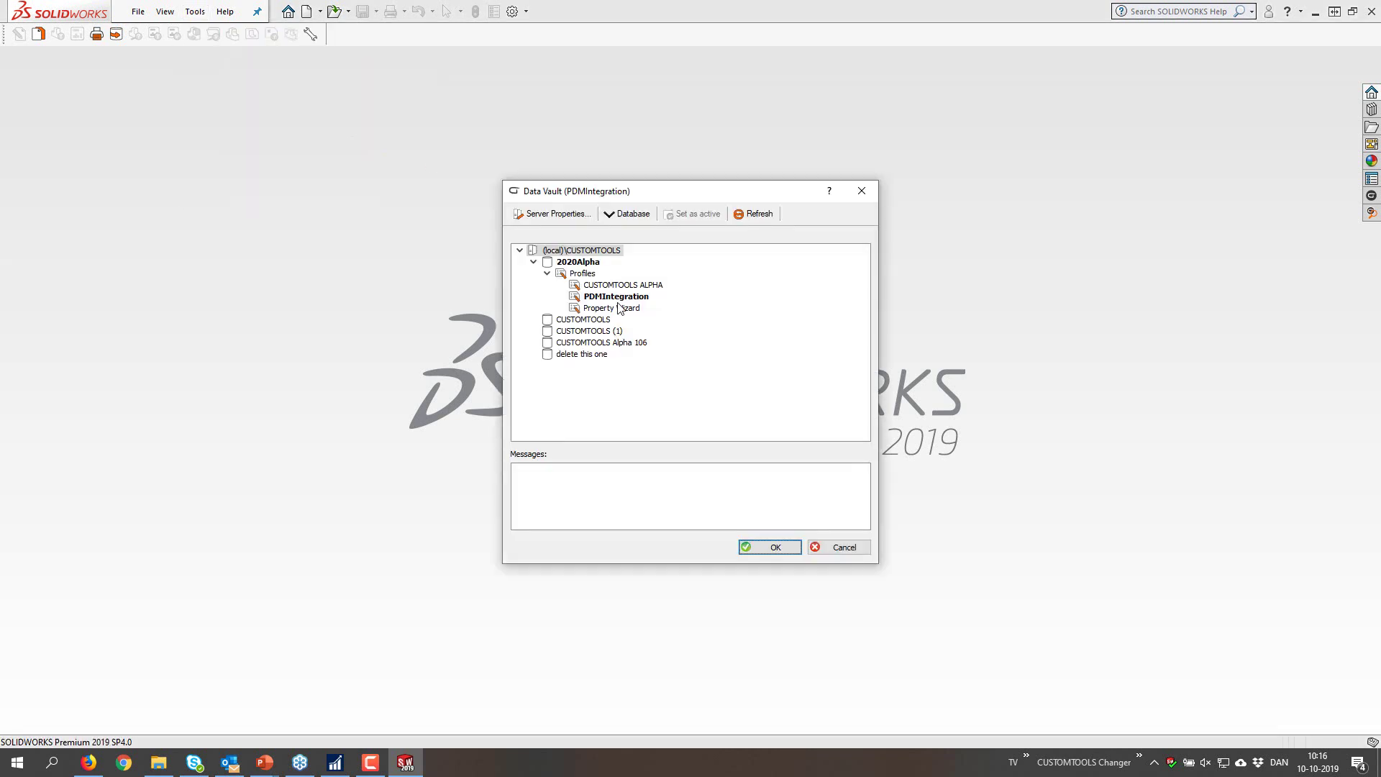
left_click(619, 308)
double_click(618, 308)
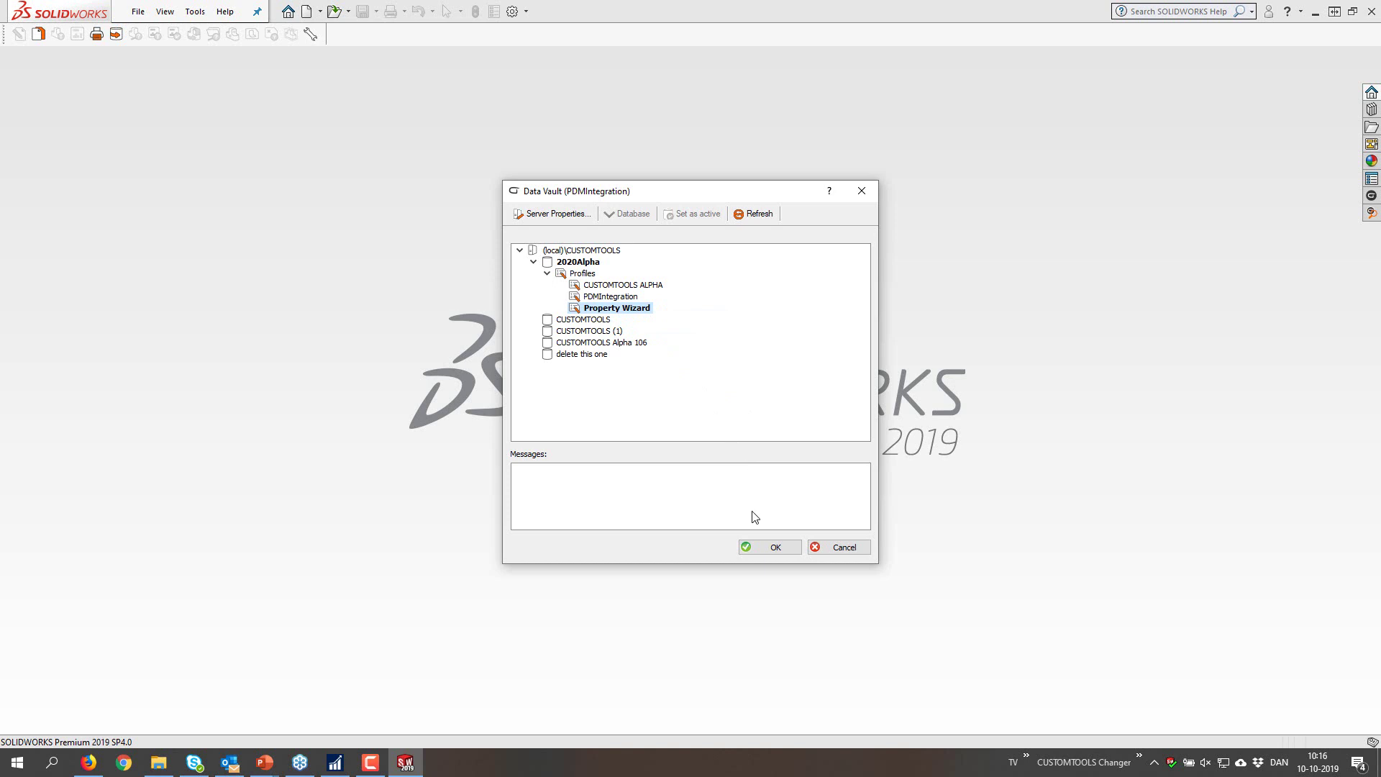
left_click(775, 548)
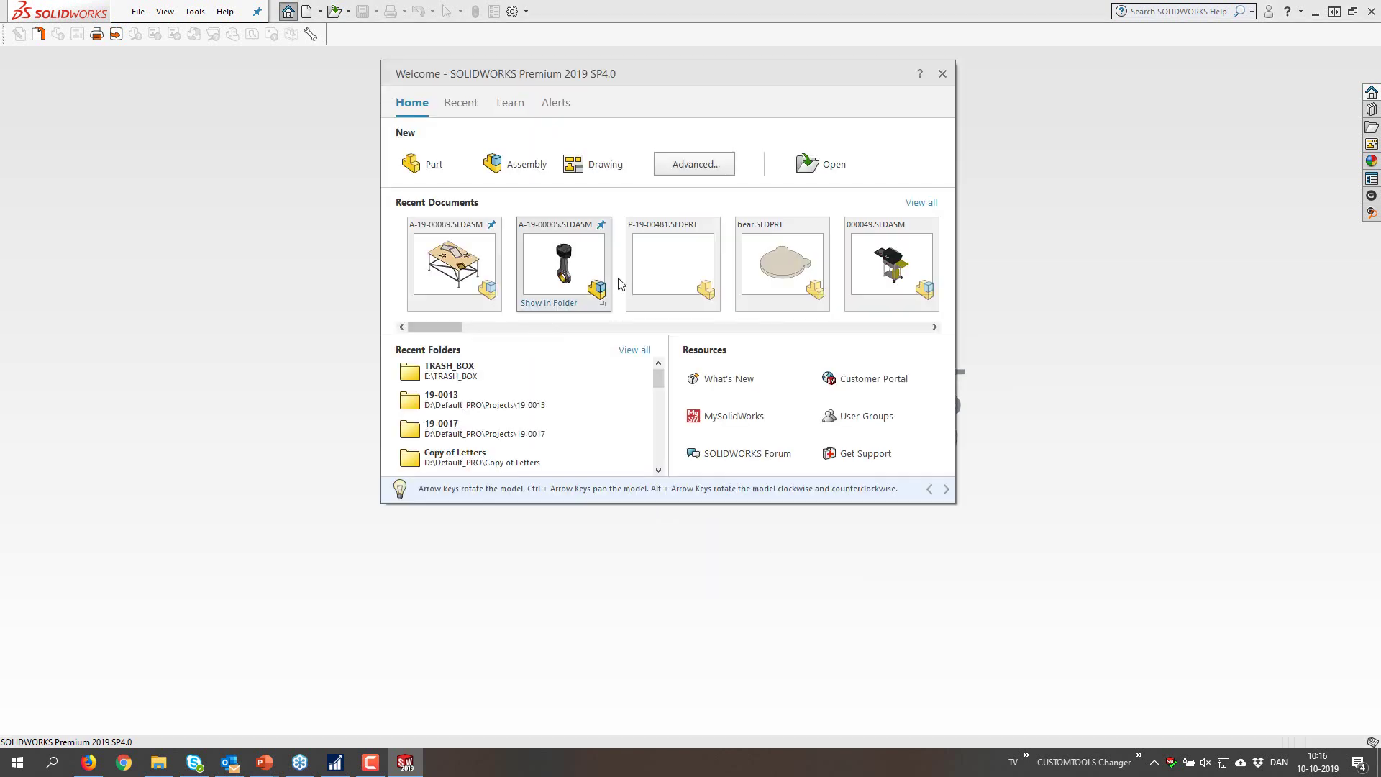
- Create a blank part, launch the Model Properties Wizard, and move it up and right
left_click(432, 164)
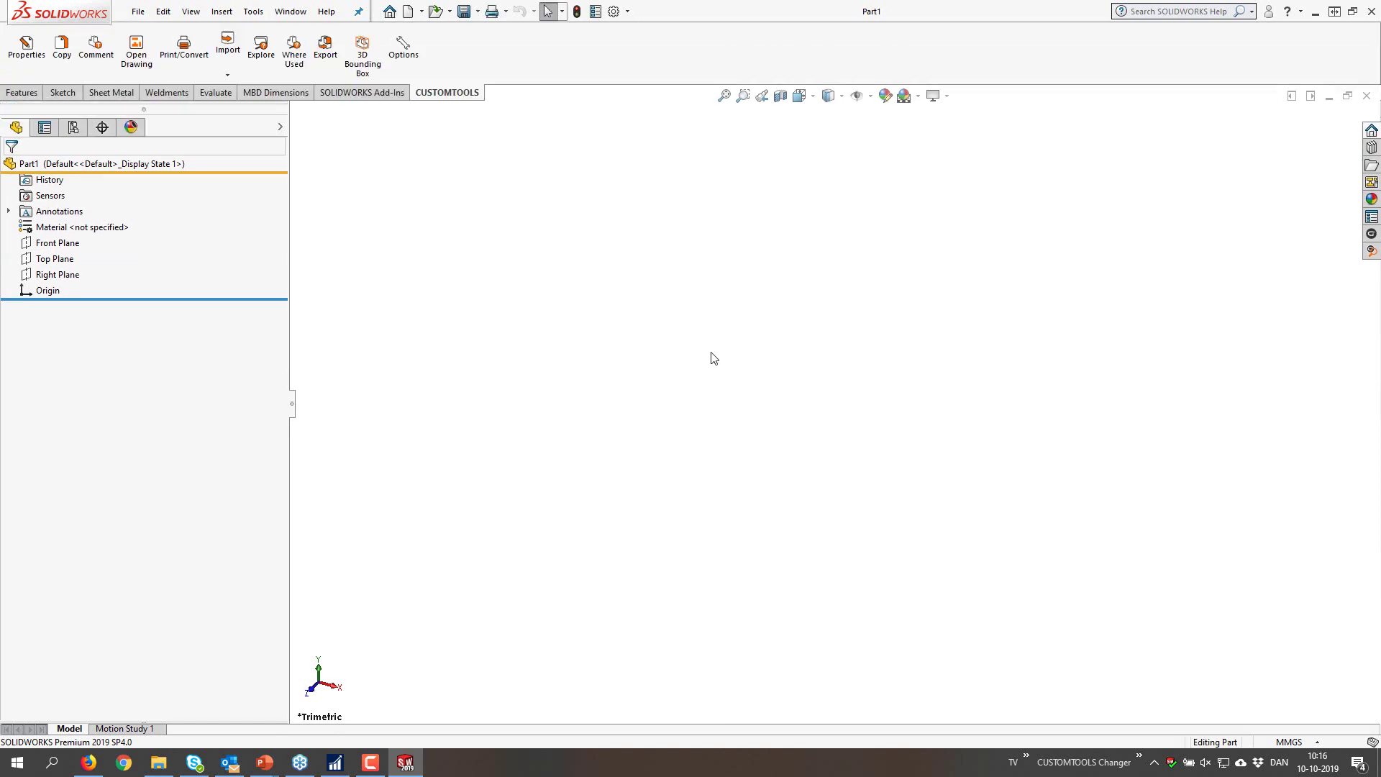
left_click(27, 49)
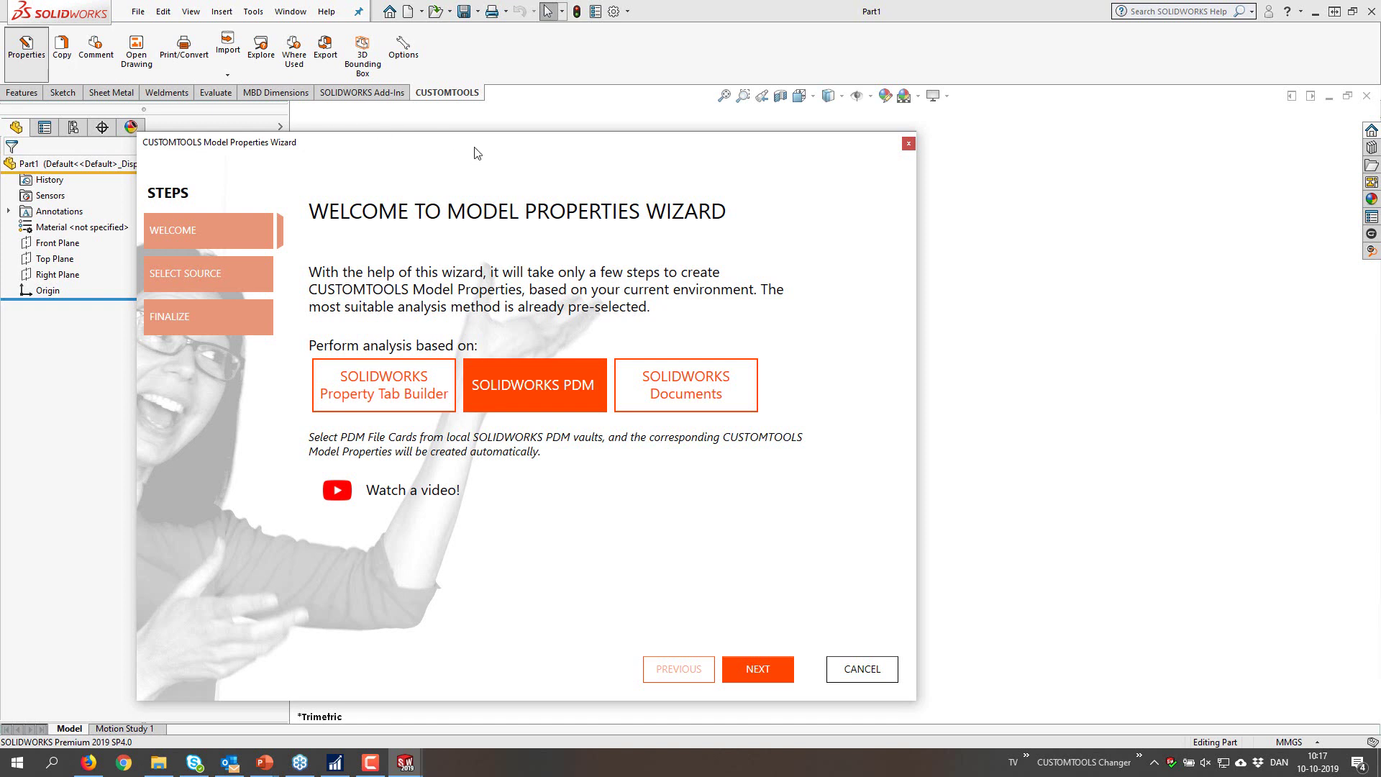
left_click_drag(475, 148, 689, 108)
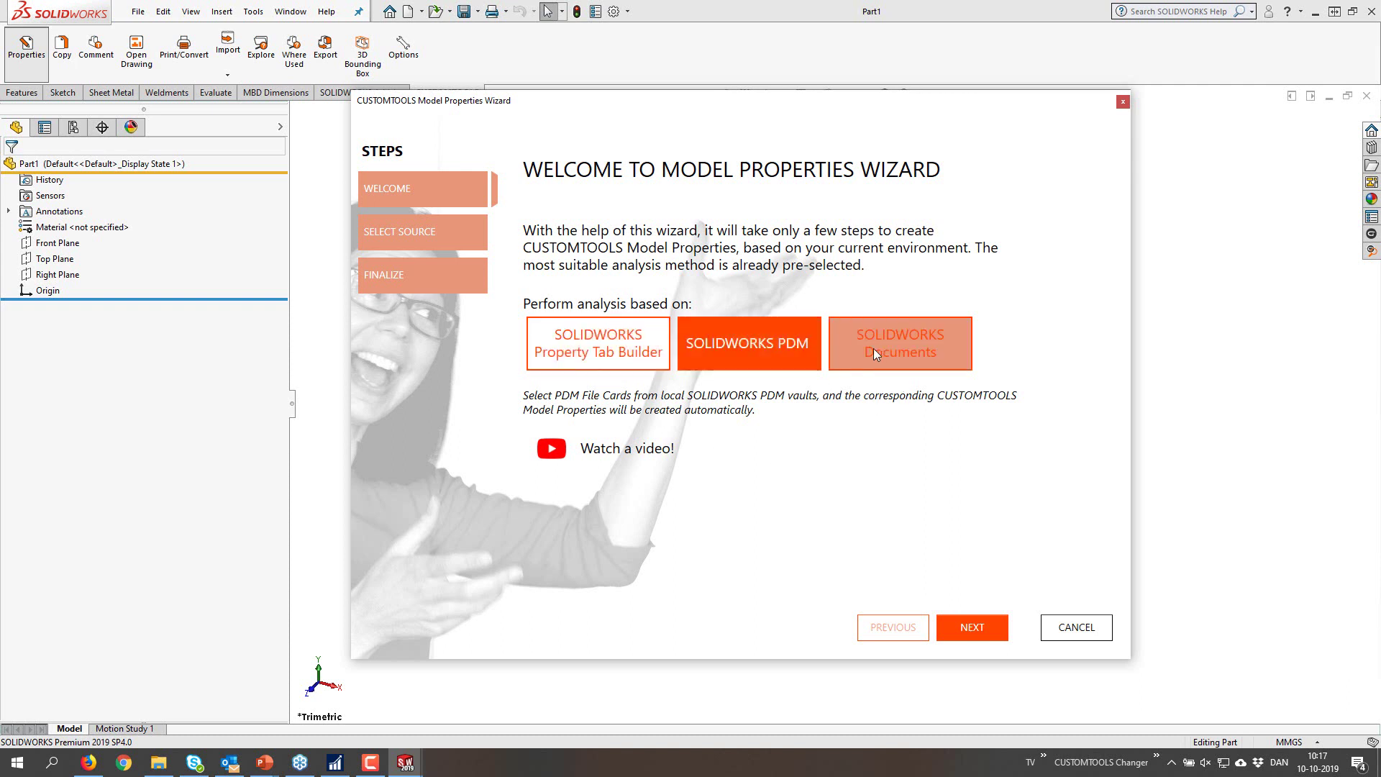
- Base the wizard on Property Tab Builder templates, keeping Part propertie.prtprp and Assembly propertie.asmprp
left_click(602, 342)
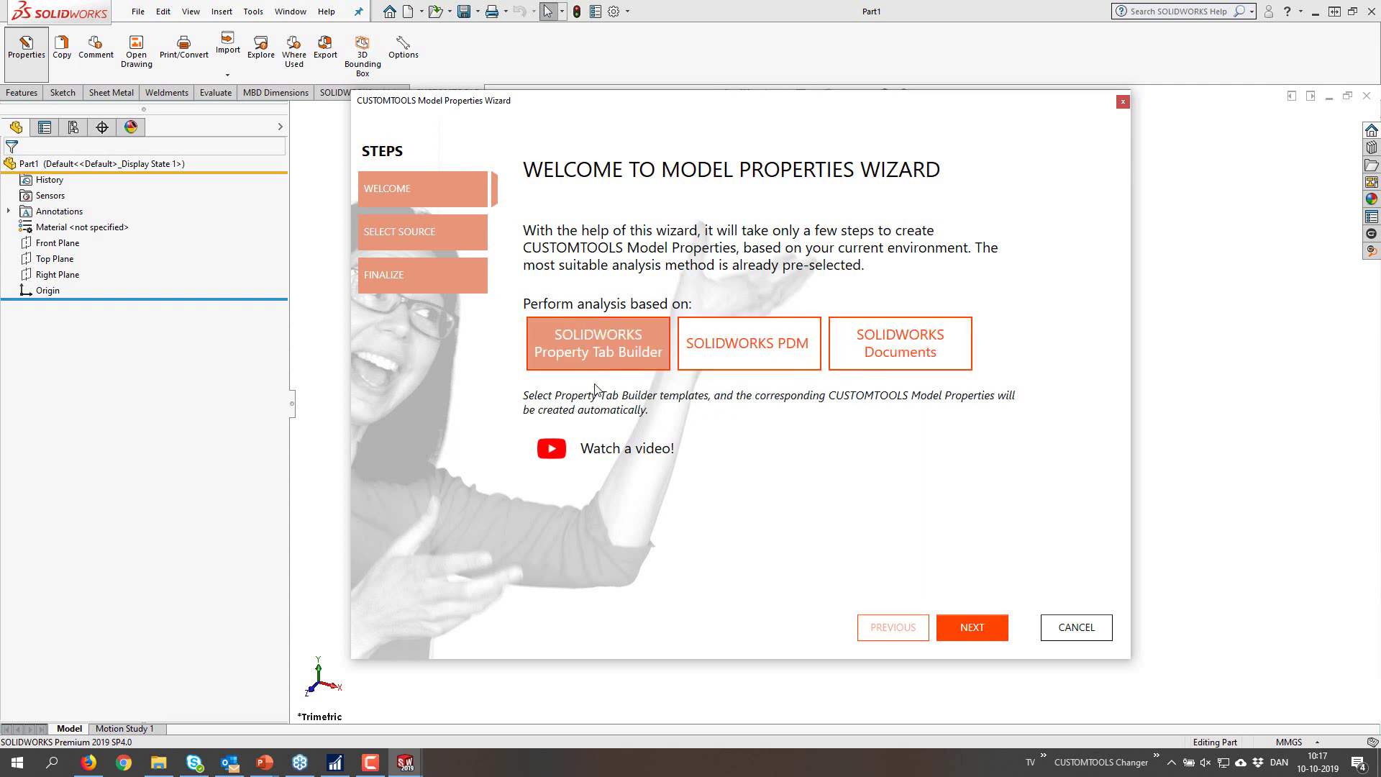
left_click(972, 628)
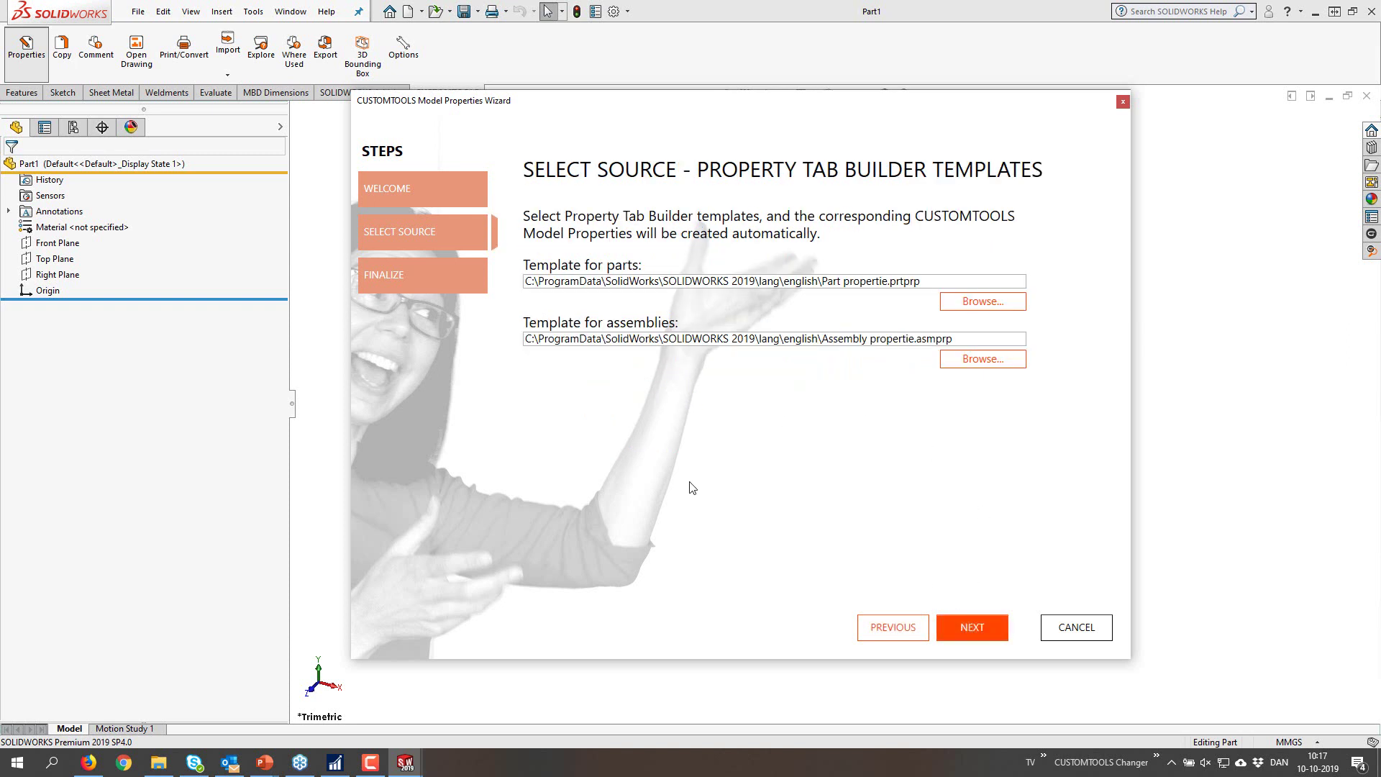
left_click_drag(528, 281, 925, 282)
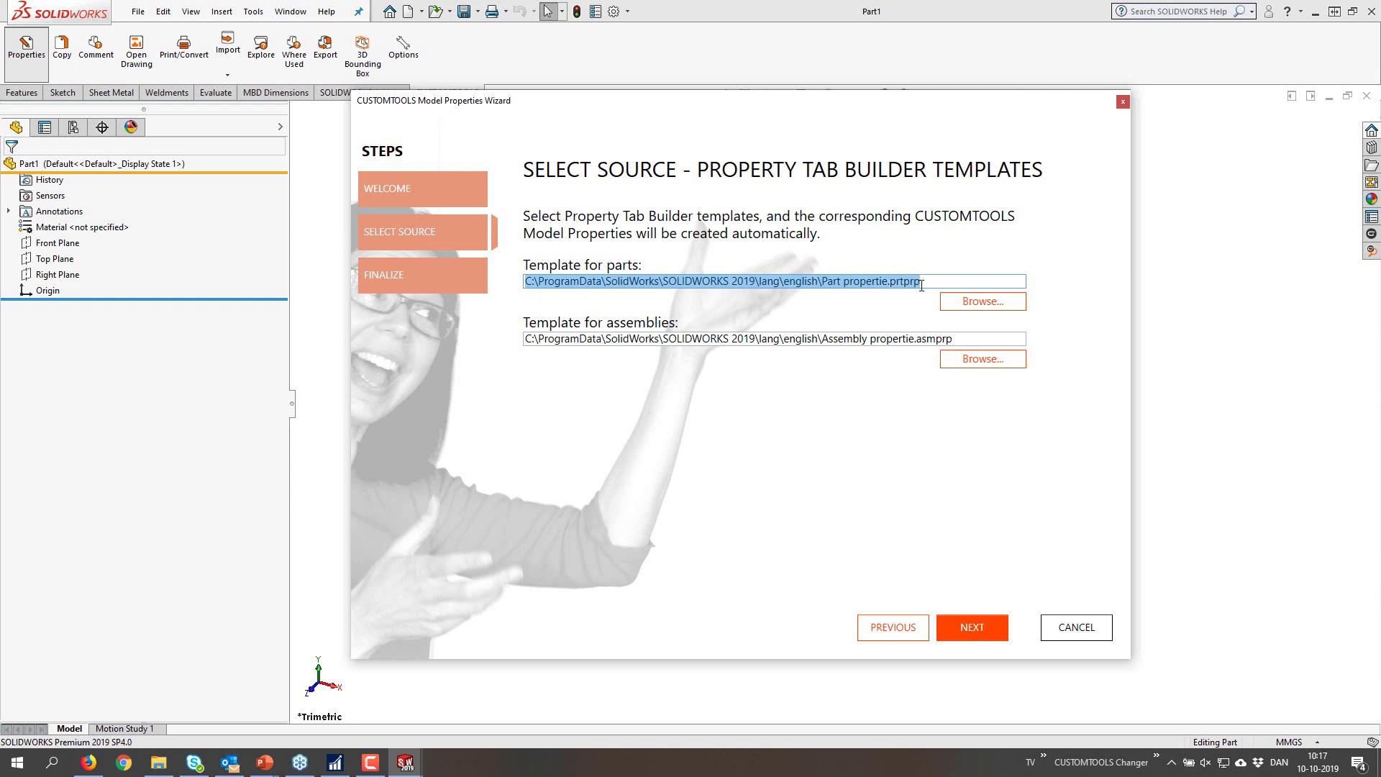
left_click(528, 338)
left_click_drag(528, 339, 955, 339)
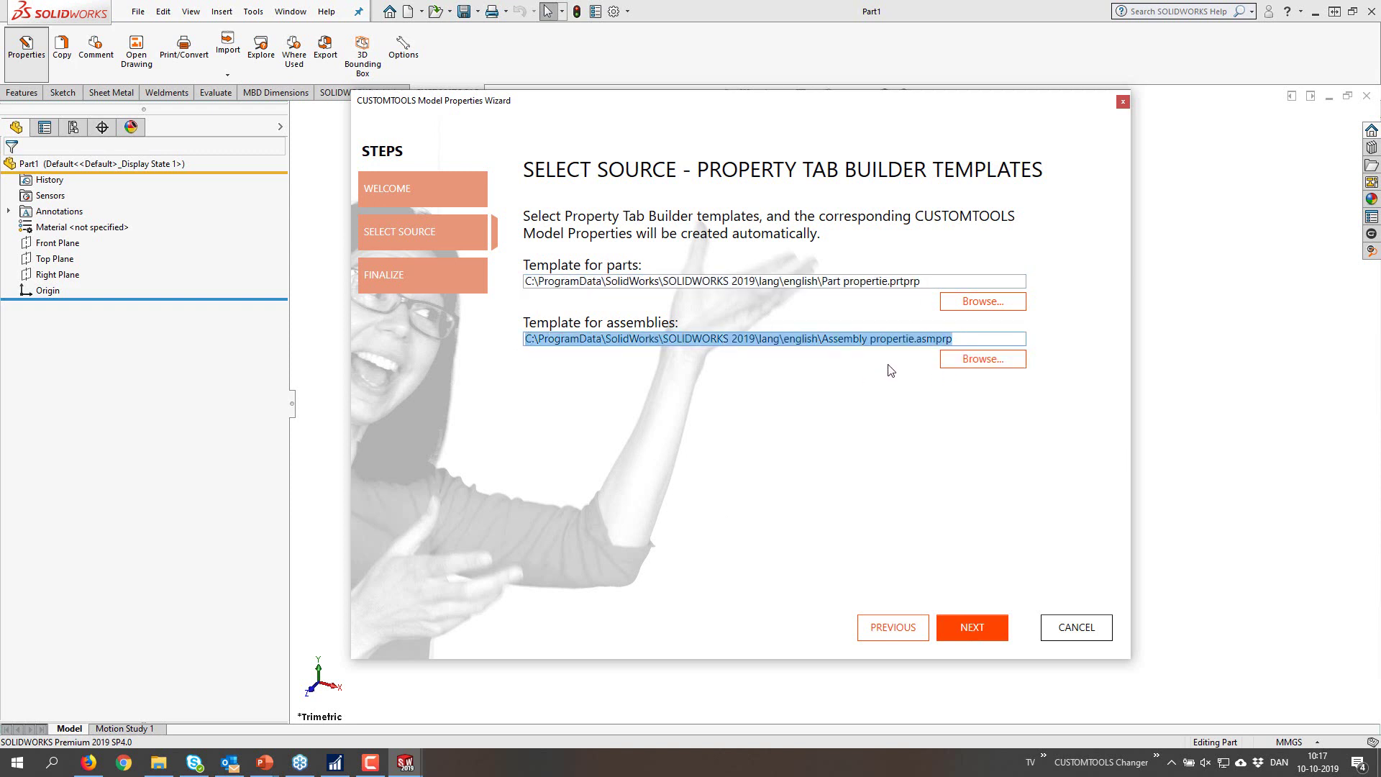
left_click(991, 305)
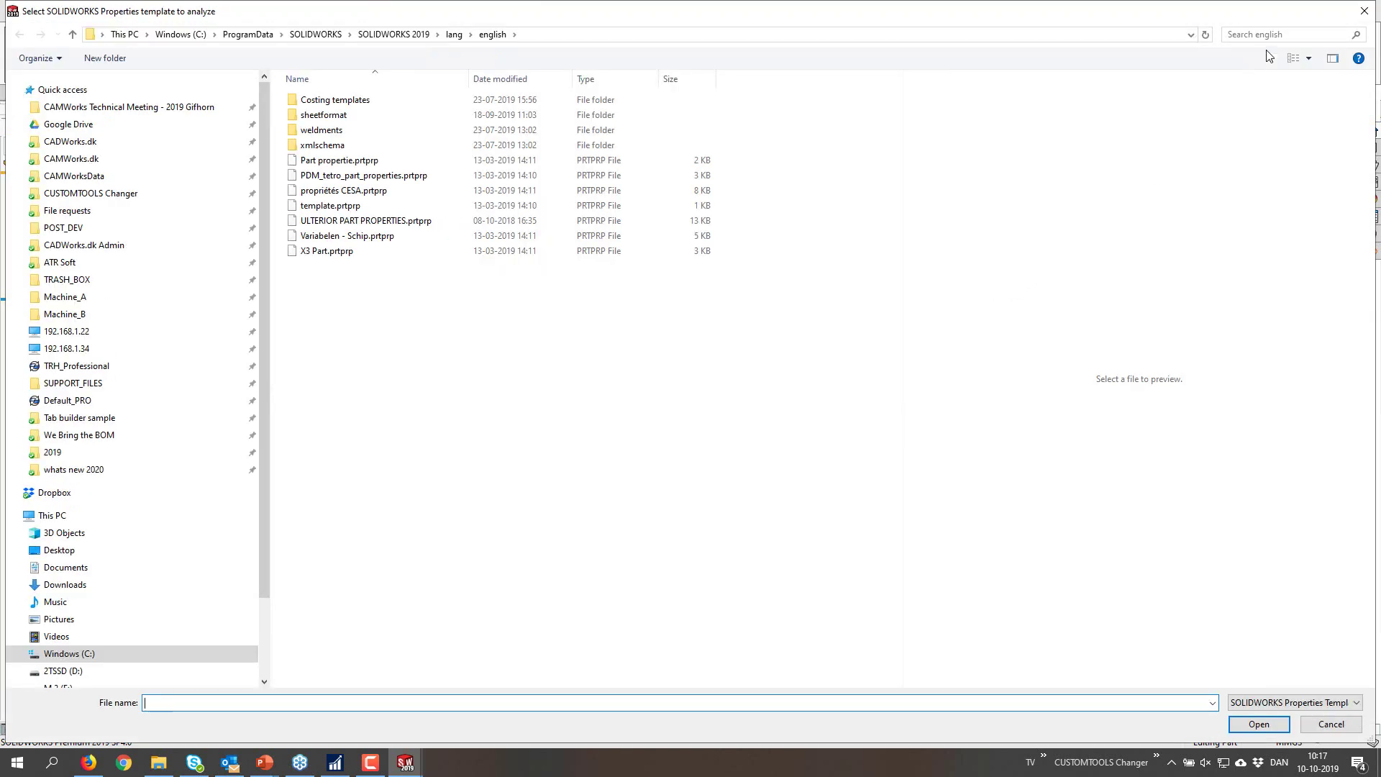
left_click(1363, 11)
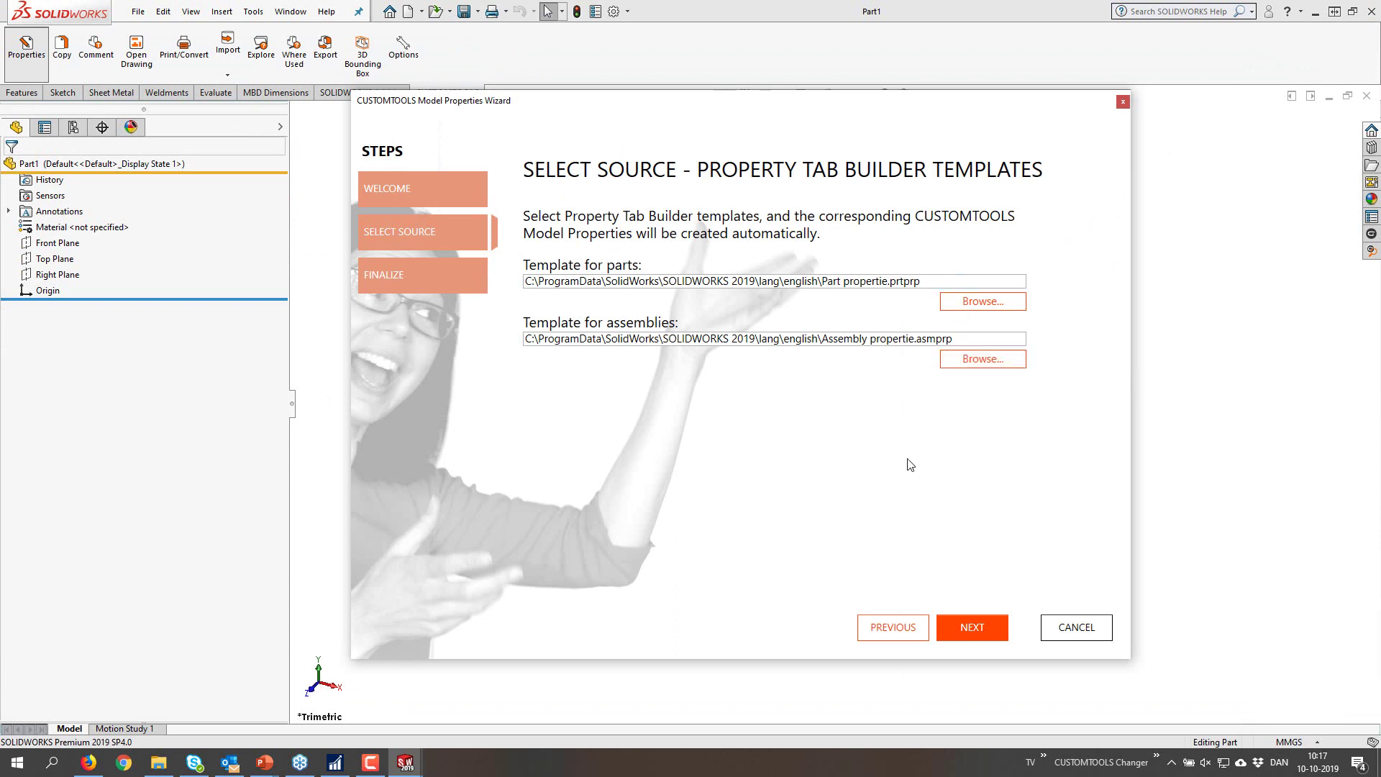
- Advance to the Finalize Model Properties preview and select the Autor property
left_click(975, 633)
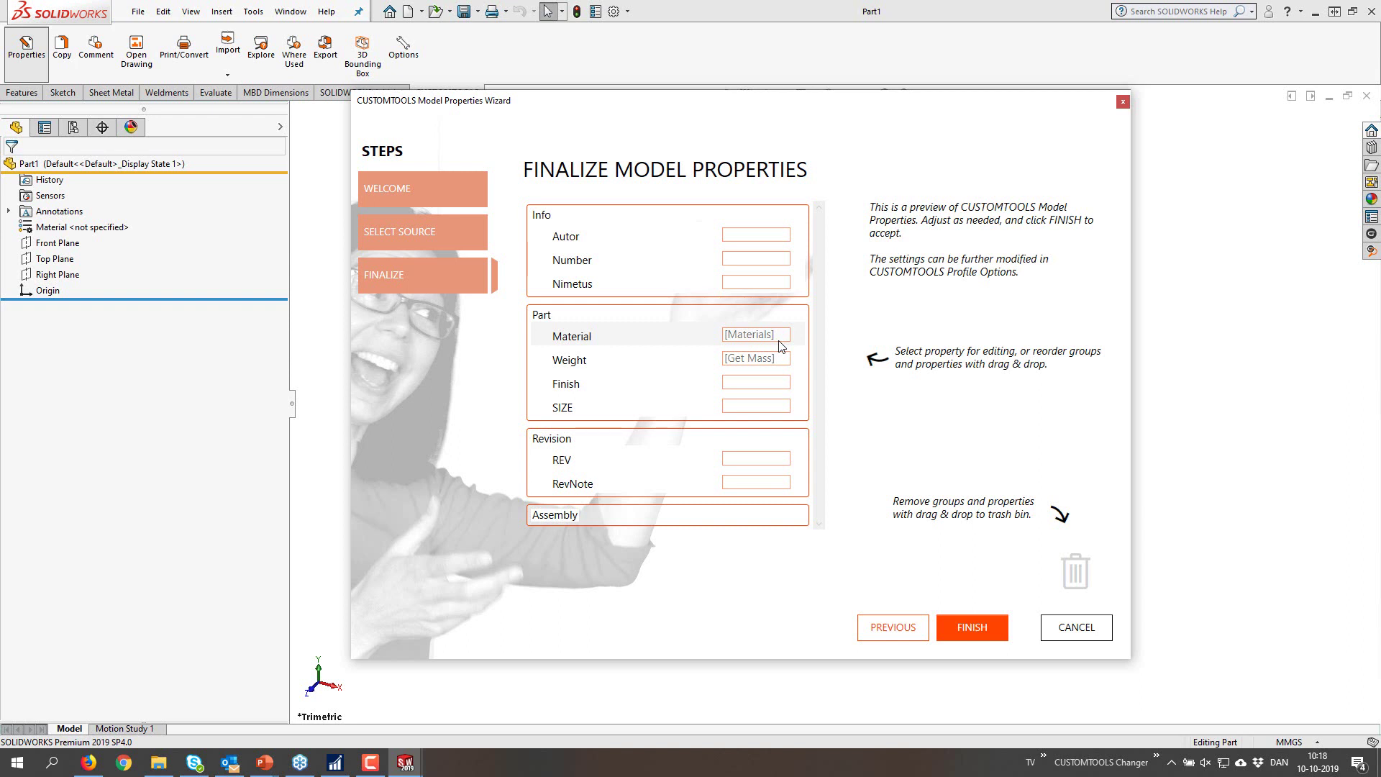
left_click(593, 237)
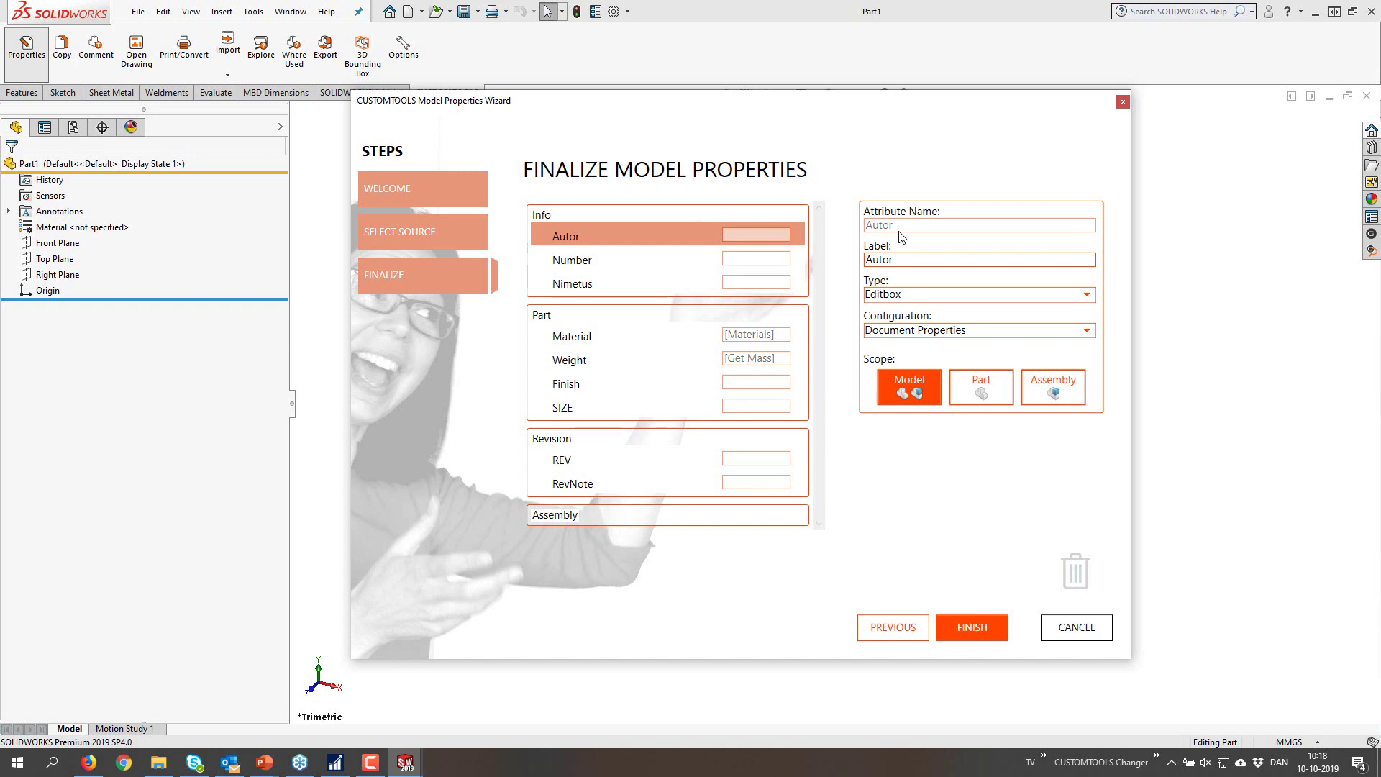
- Keep Autor as an Editbox with Document Properties configuration, then delete the Finish property
left_click(913, 261)
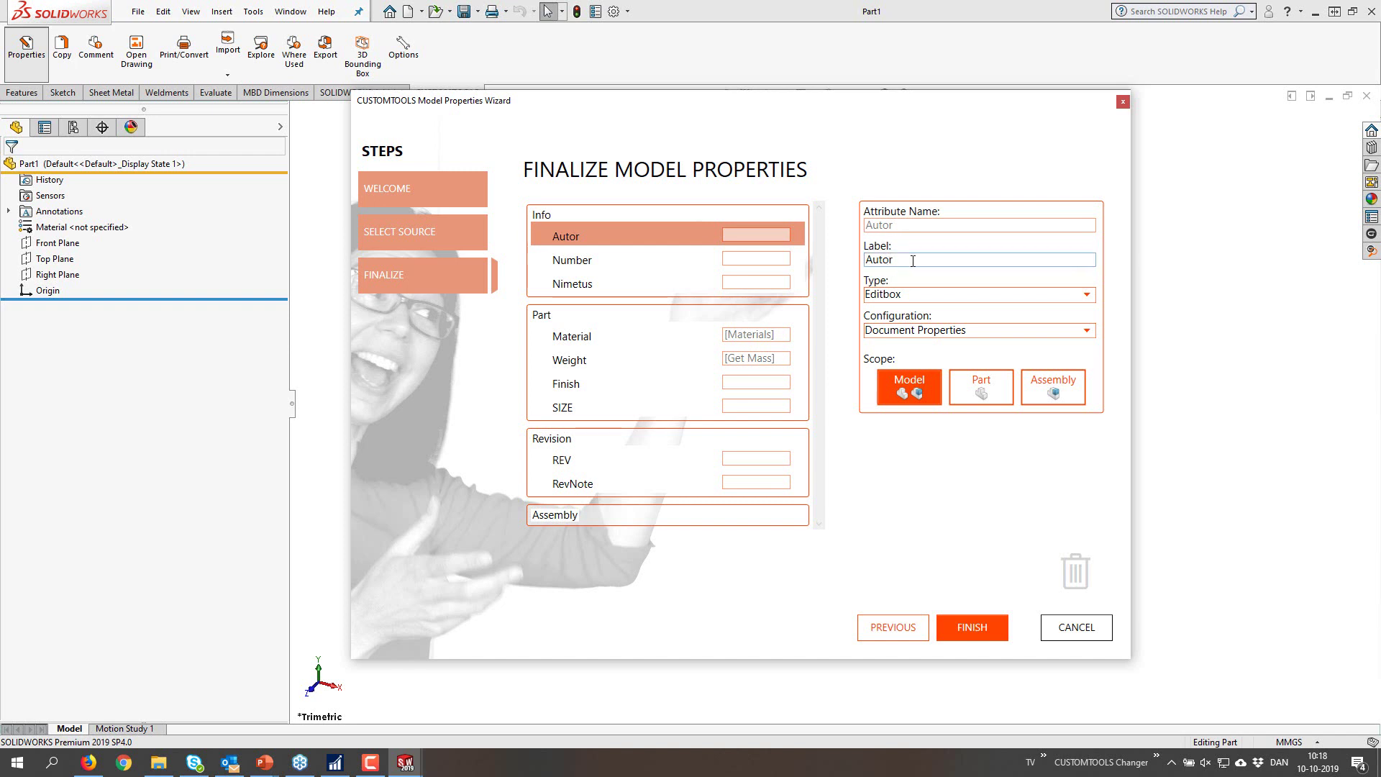
left_click(940, 296)
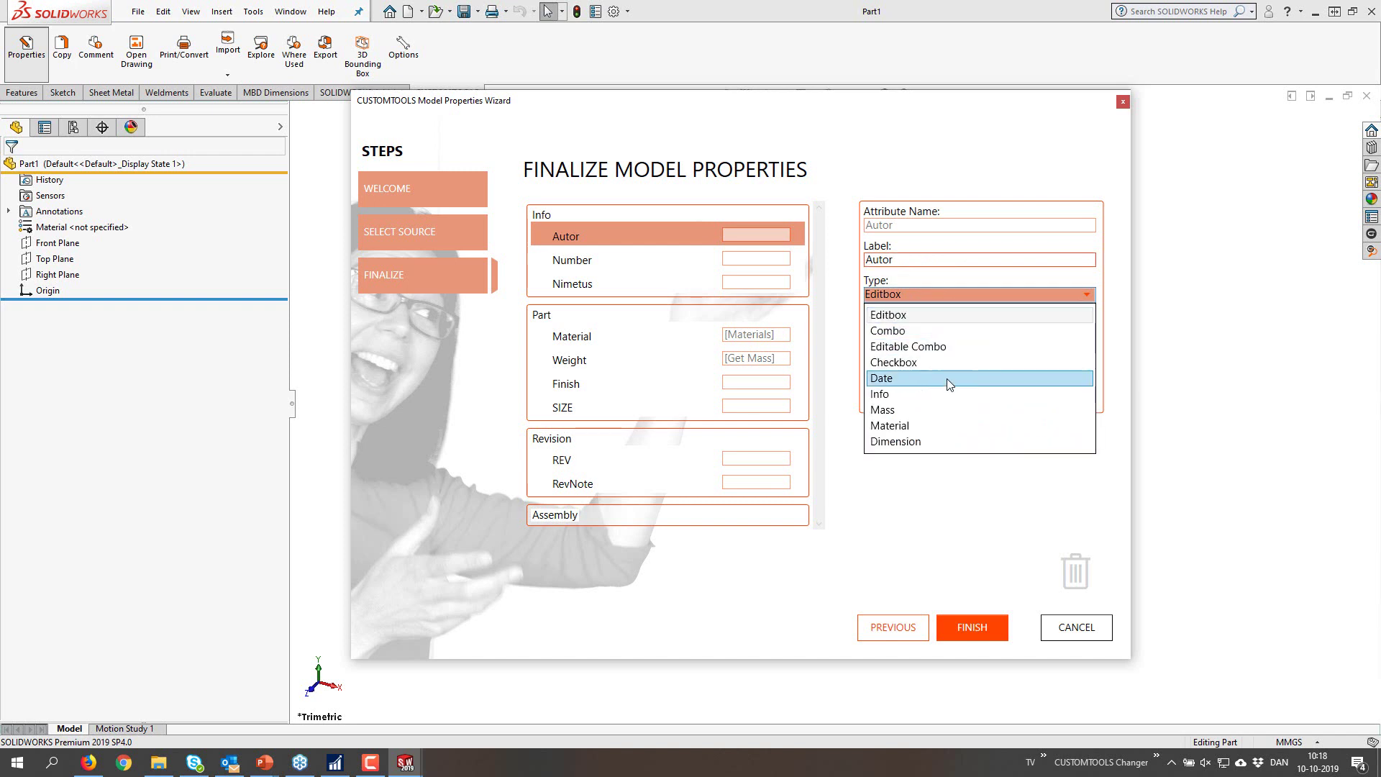
left_click(929, 295)
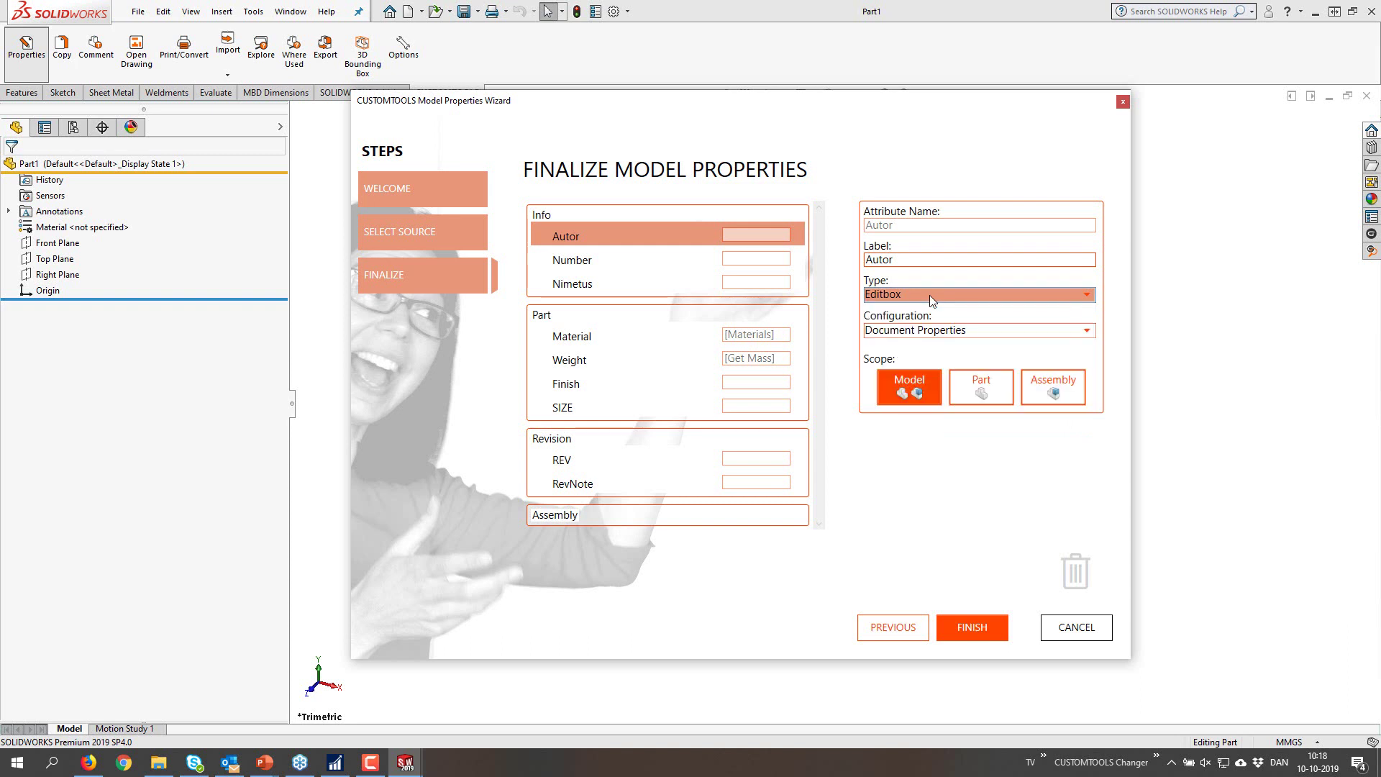
left_click(928, 336)
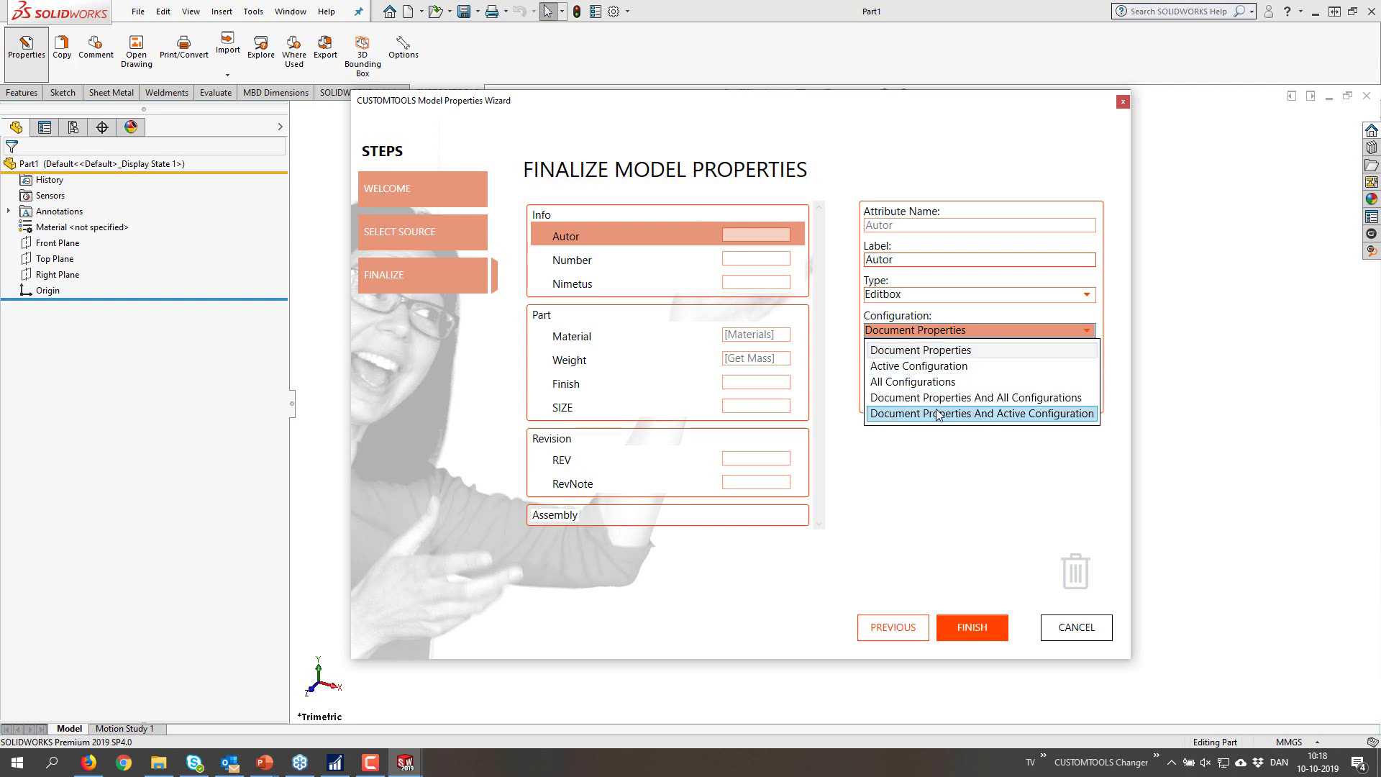
left_click(1021, 443)
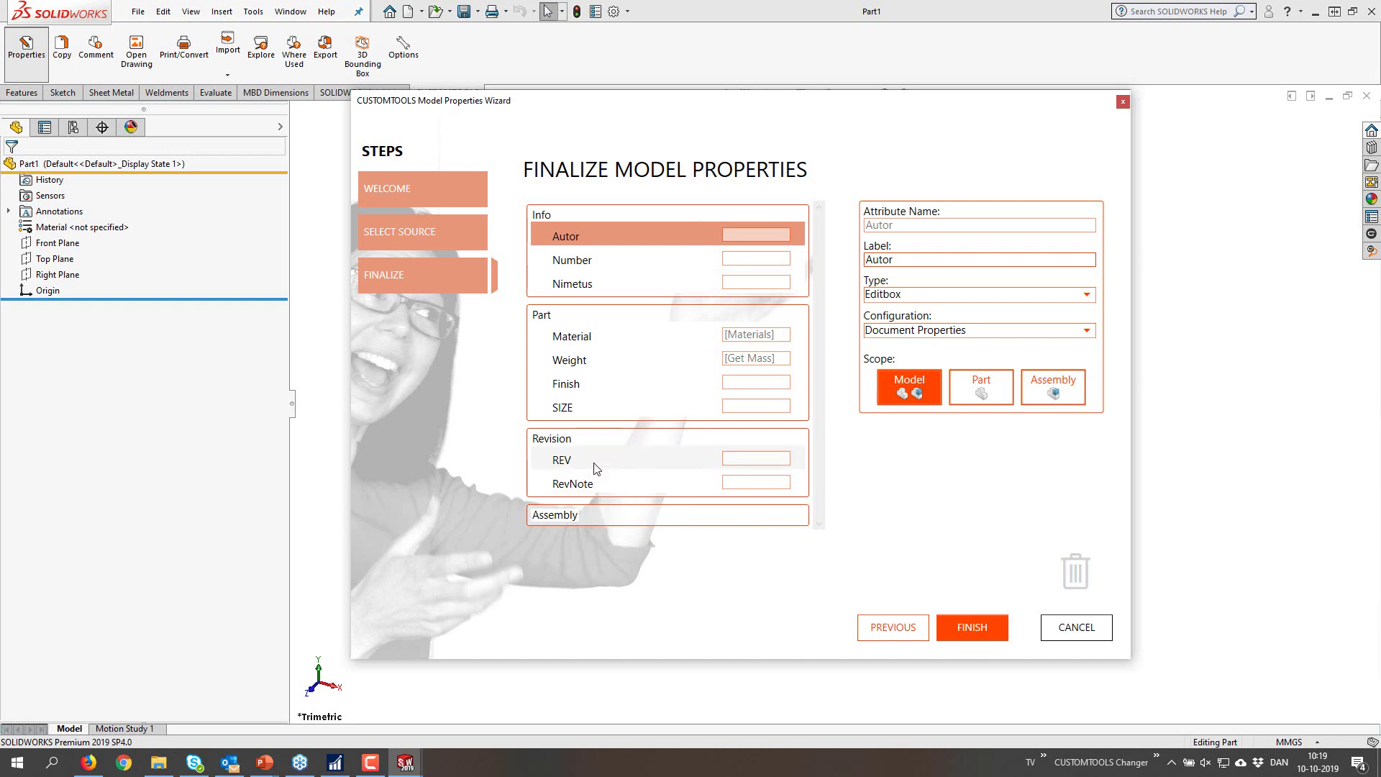
left_click_drag(591, 383, 1049, 564)
left_click(721, 415)
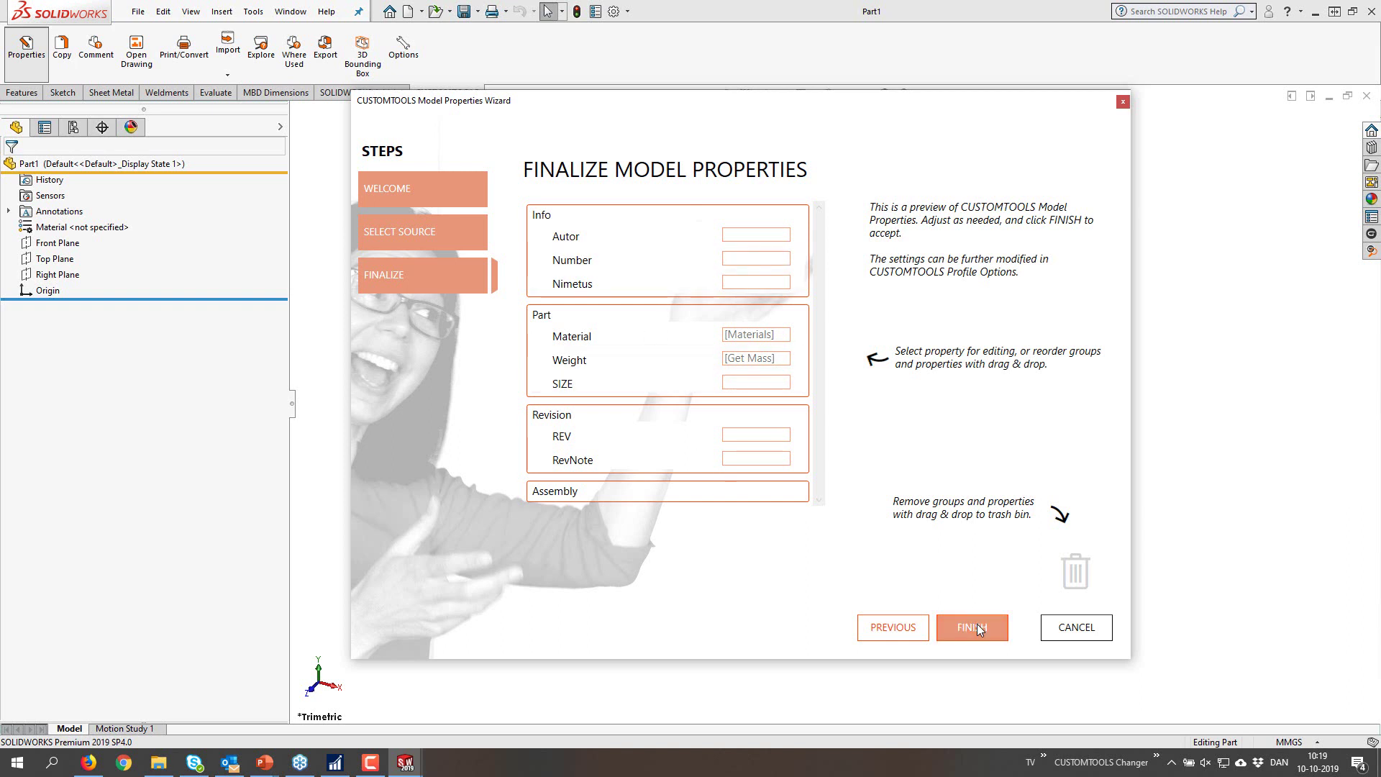
- Return to the Welcome page and set the analysis source to SOLIDWORKS Documents
left_click(896, 630)
left_click(897, 630)
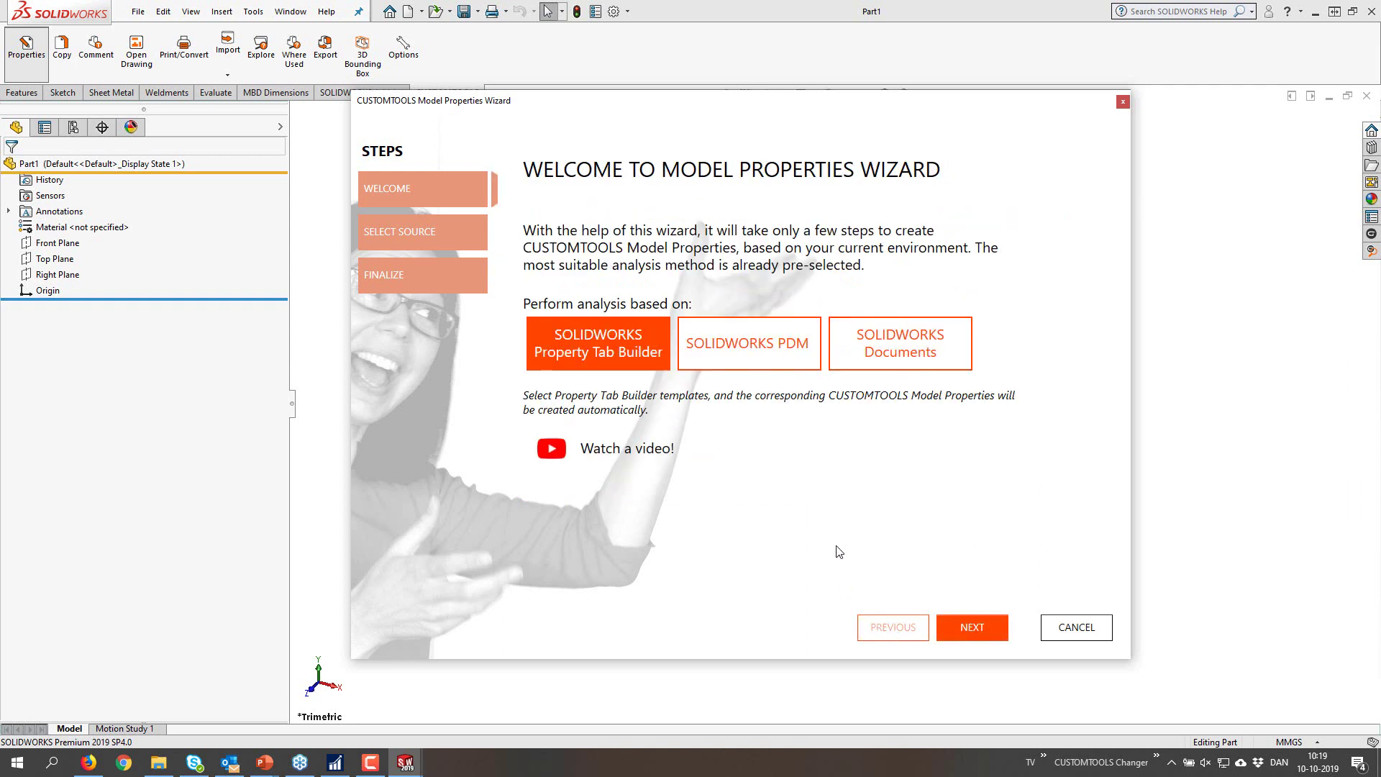
left_click(916, 339)
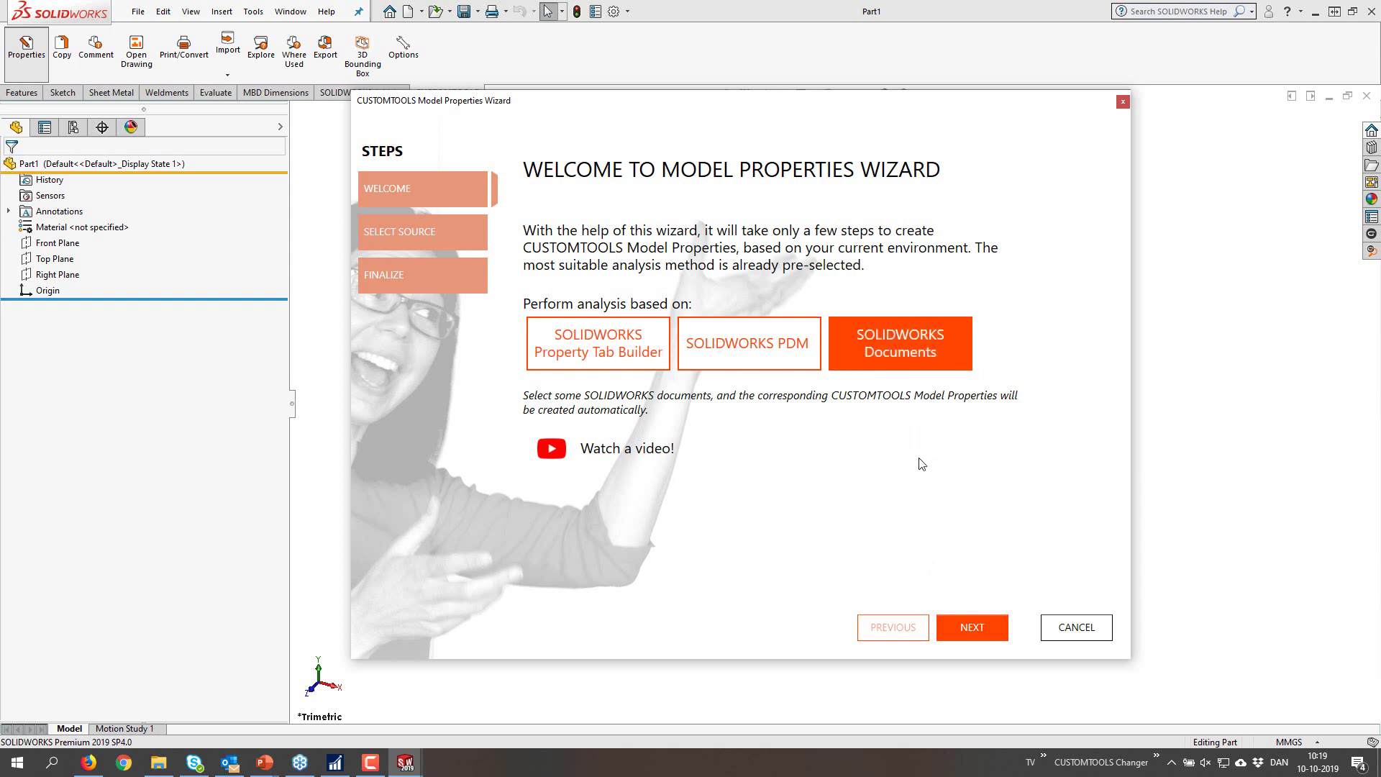
- Add the We Bring the BOM folder as the source, loading 31 parts and 4 assemblies
left_click(982, 628)
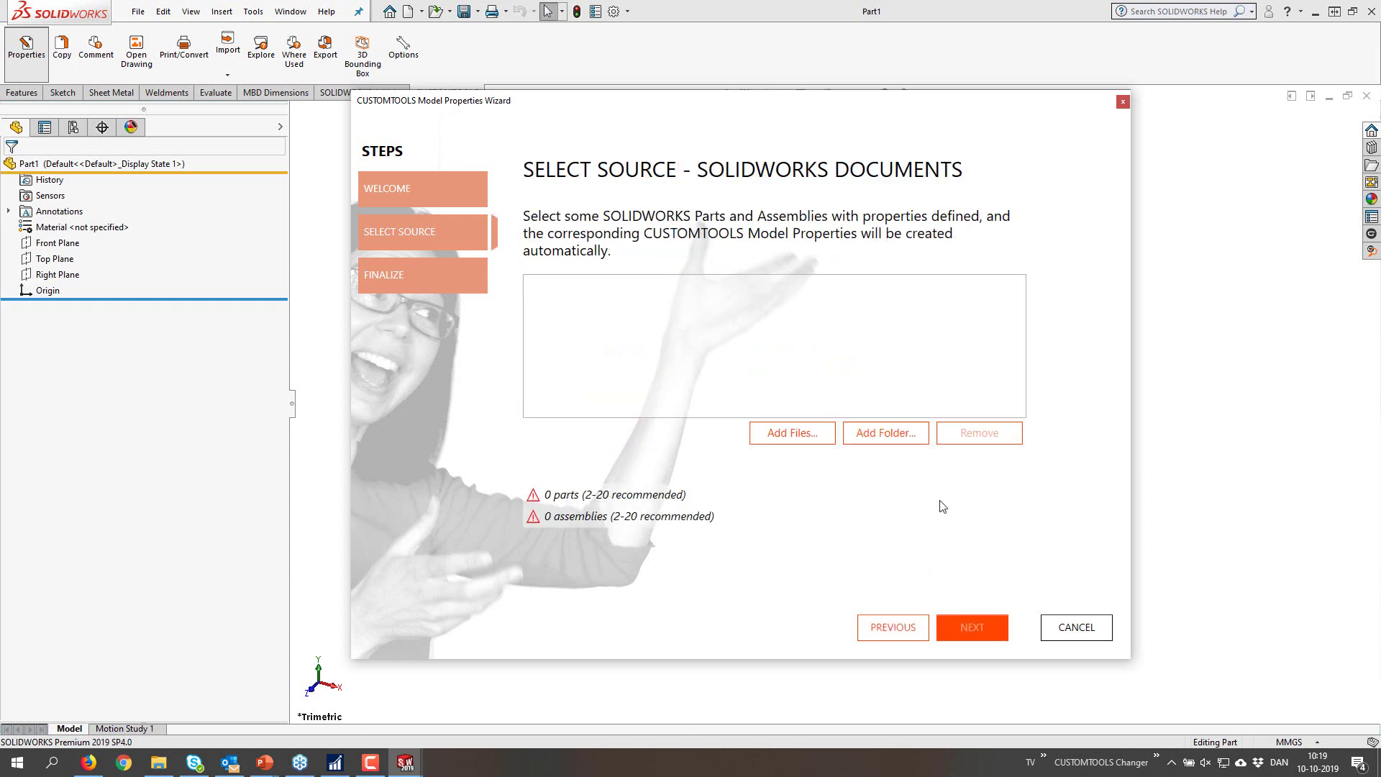
left_click(894, 444)
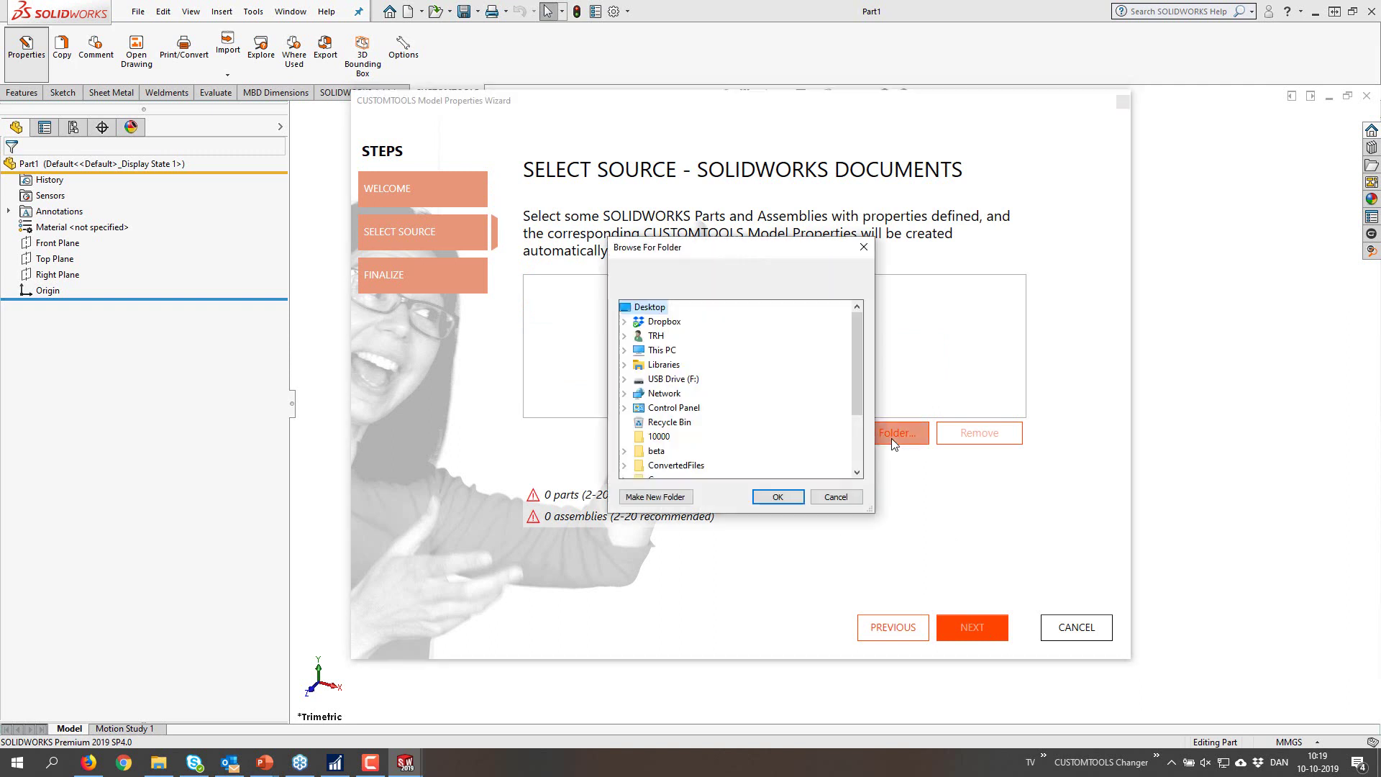
scroll(674, 464, "down", 2)
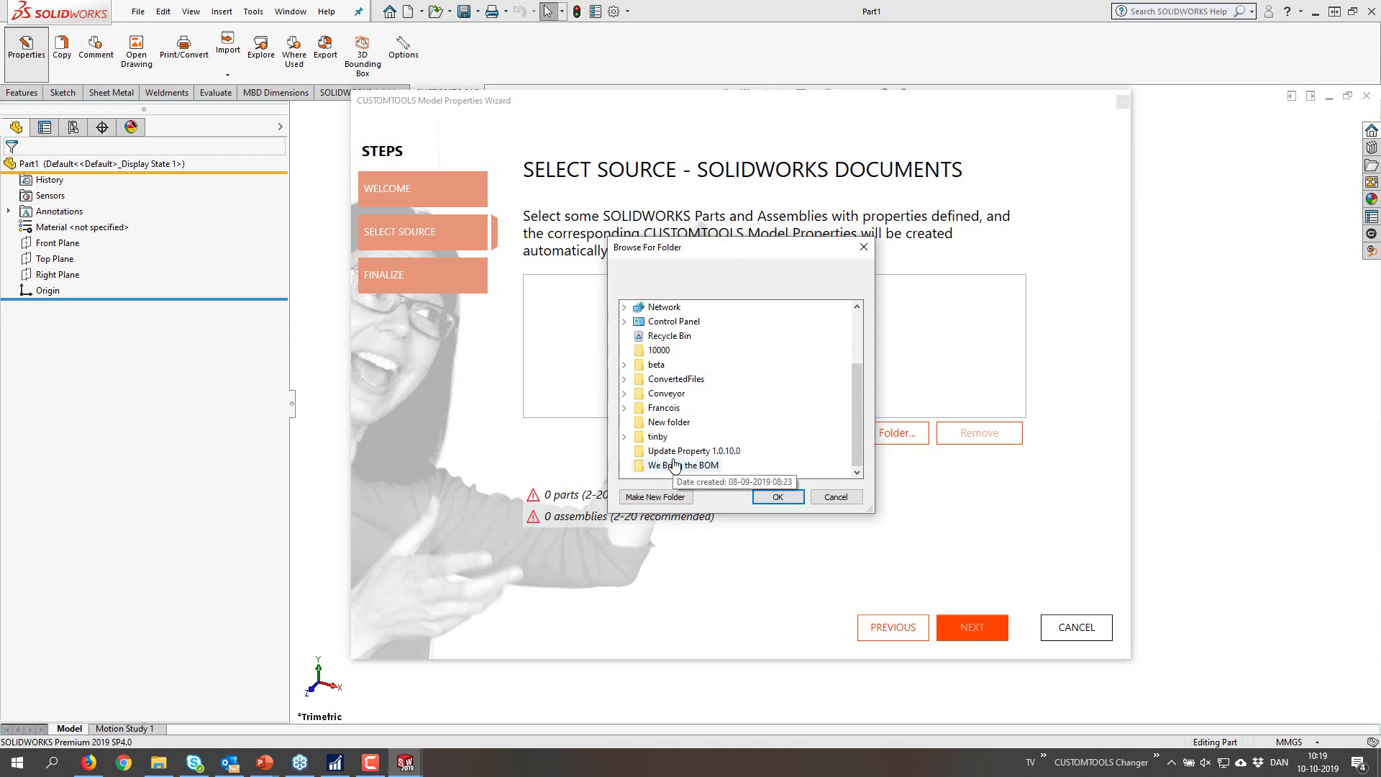
left_click(657, 466)
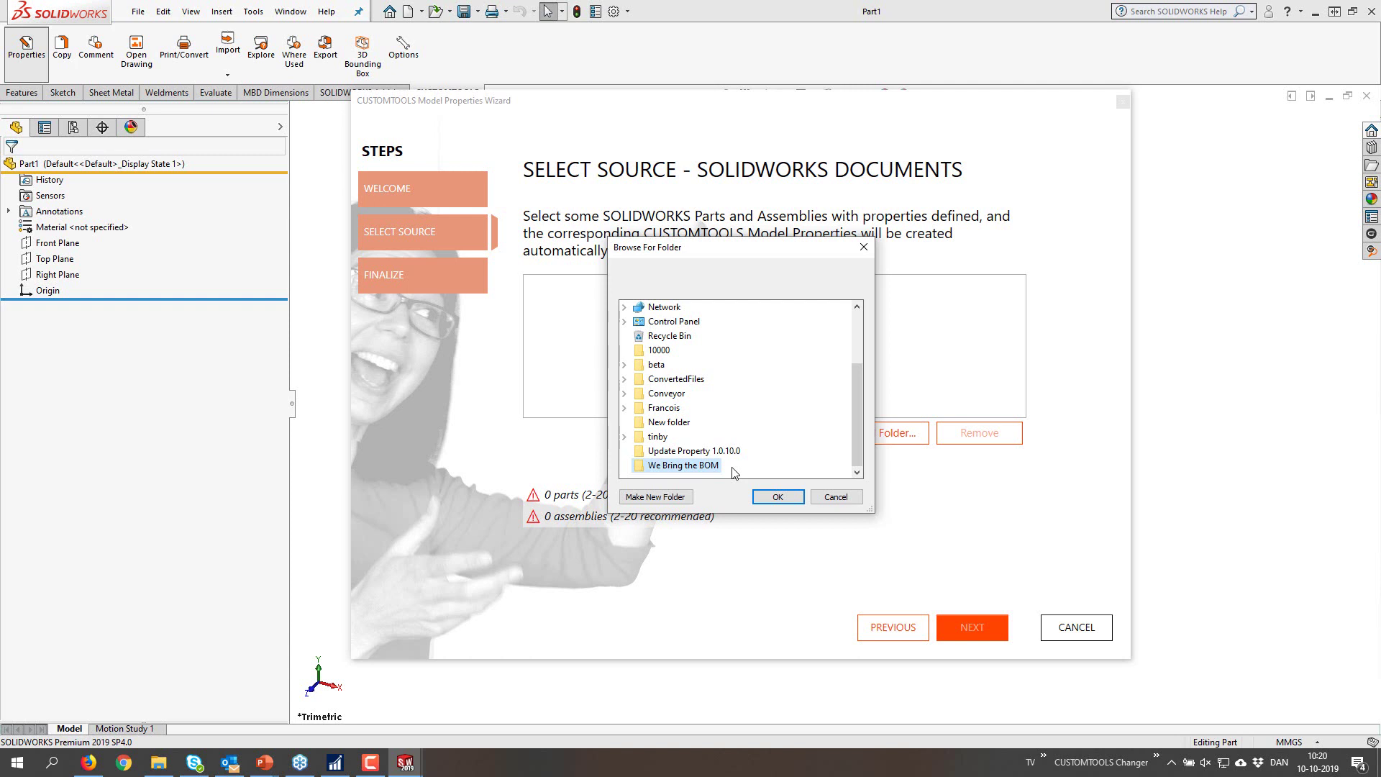
left_click(776, 498)
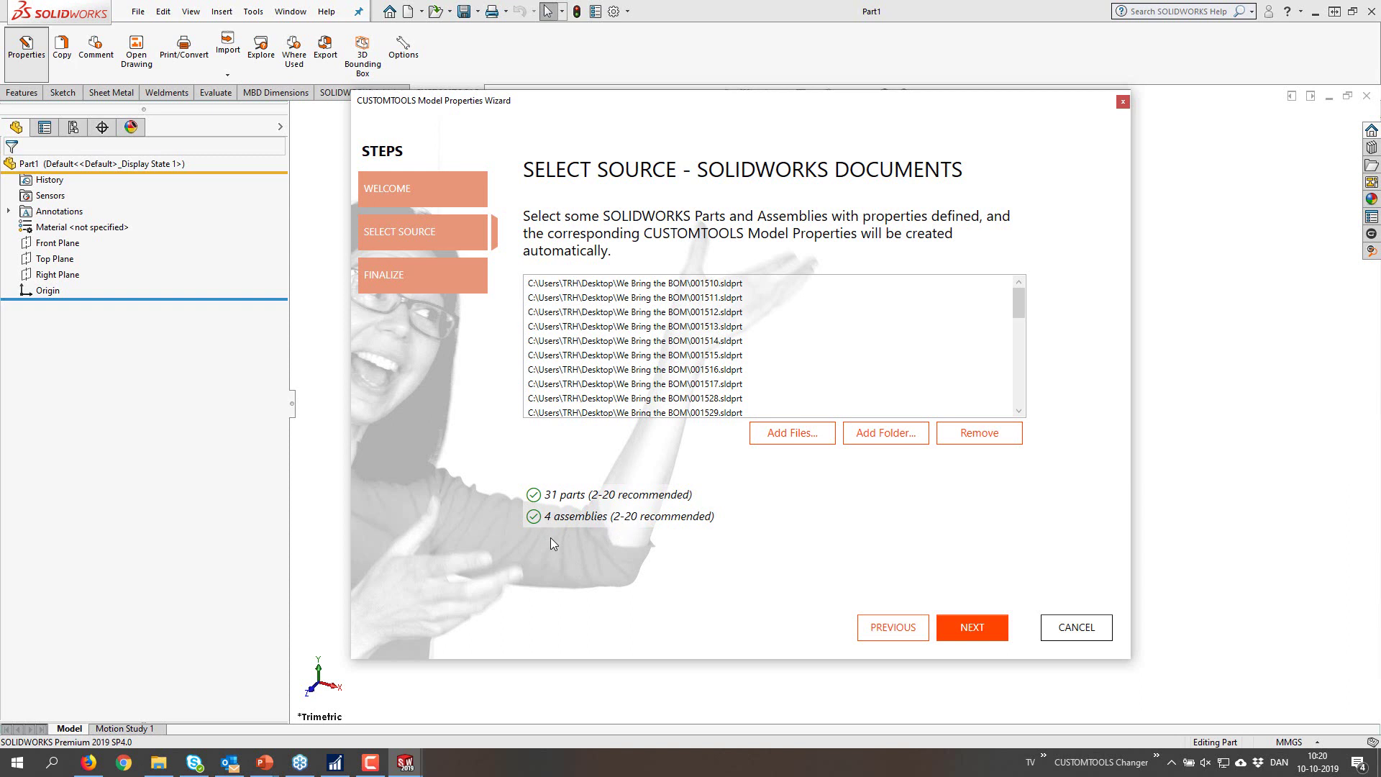
- Analyse the documents, delete Desc Type from the preview, and select the Drw no property
left_click(973, 629)
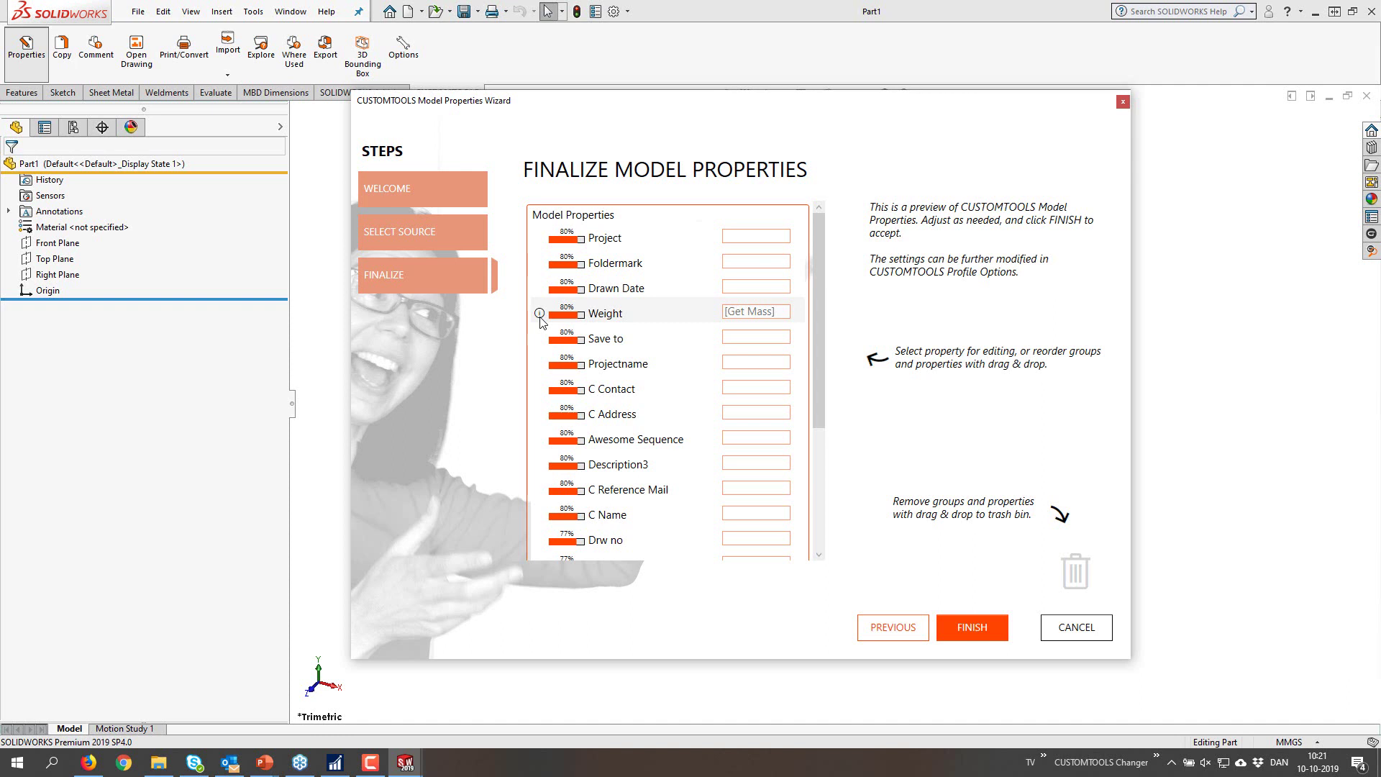
scroll(599, 389, "down", 2)
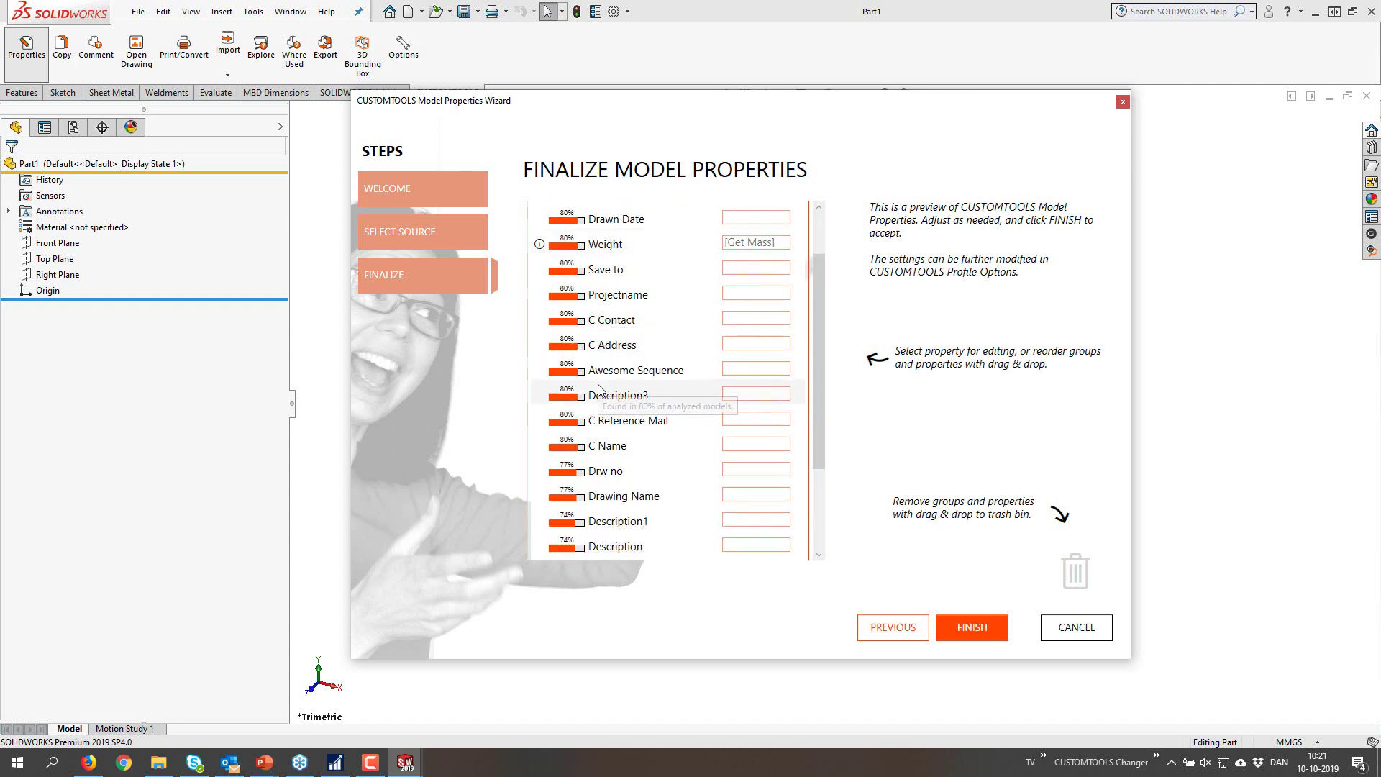
scroll(600, 389, "down", 3)
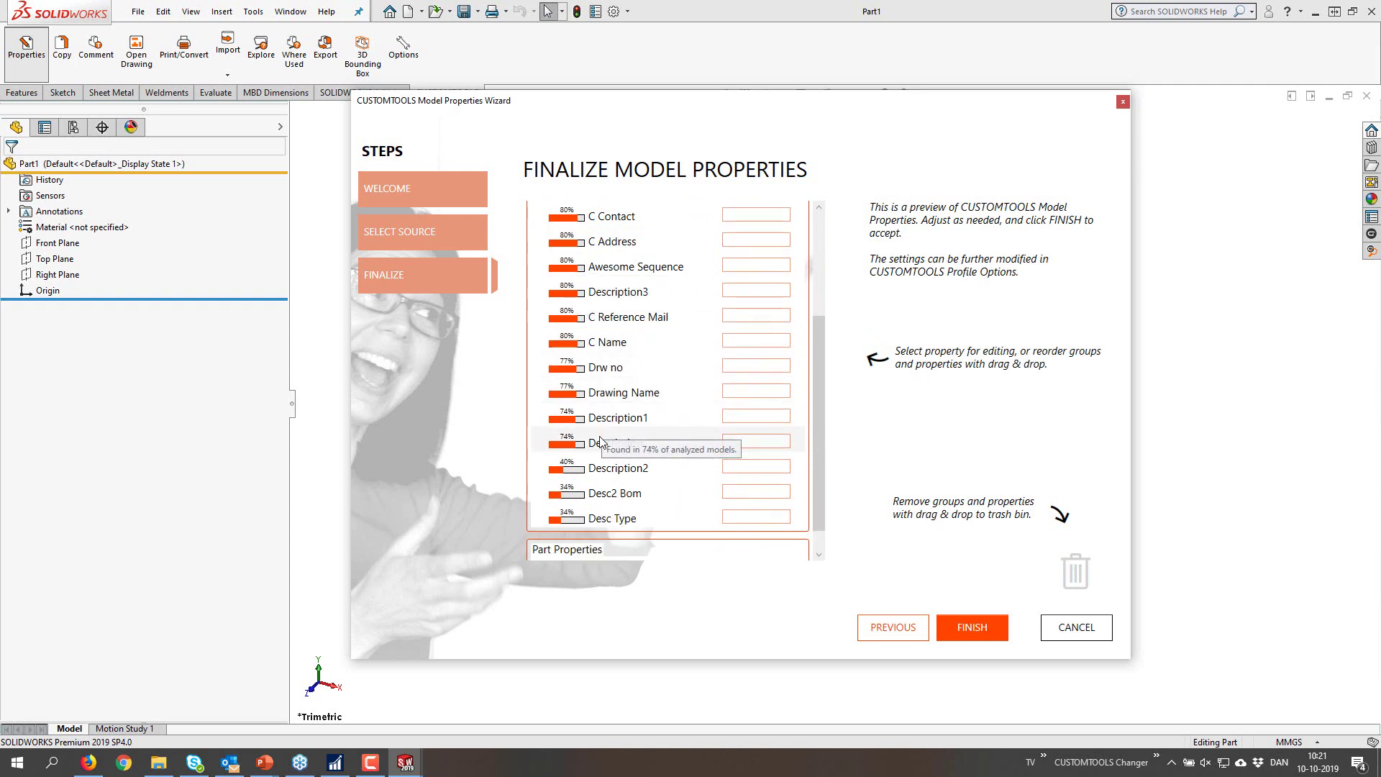
scroll(602, 444, "down", 1)
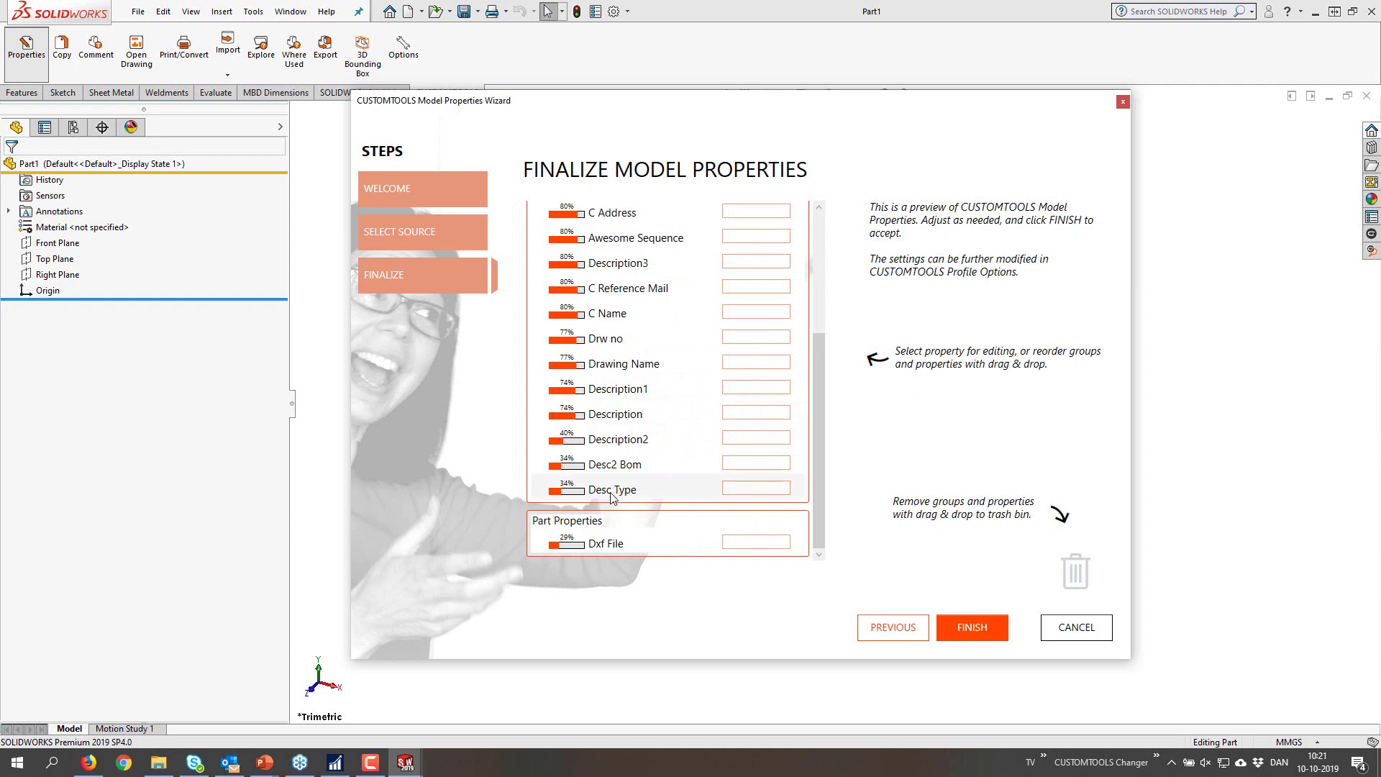
left_click_drag(610, 495, 1072, 570)
left_click(724, 415)
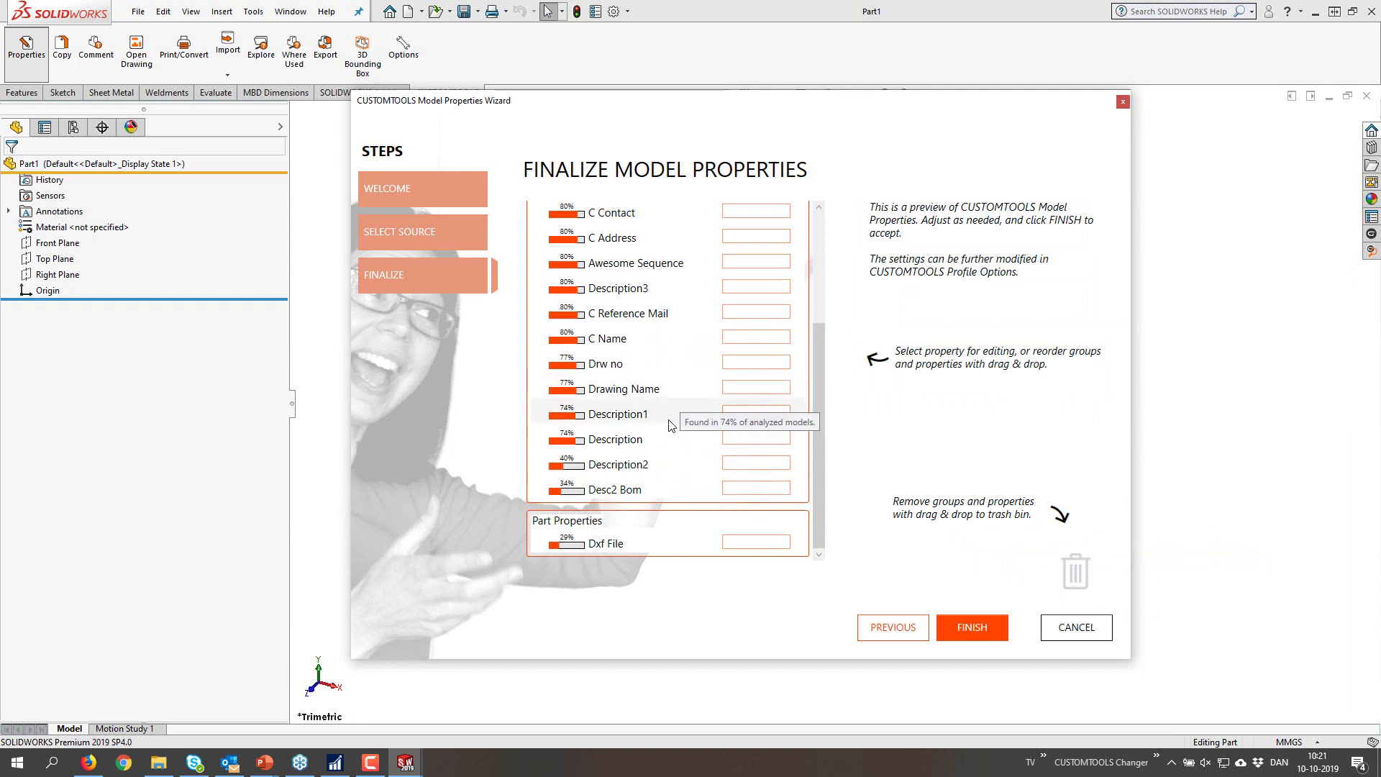
left_click(649, 364)
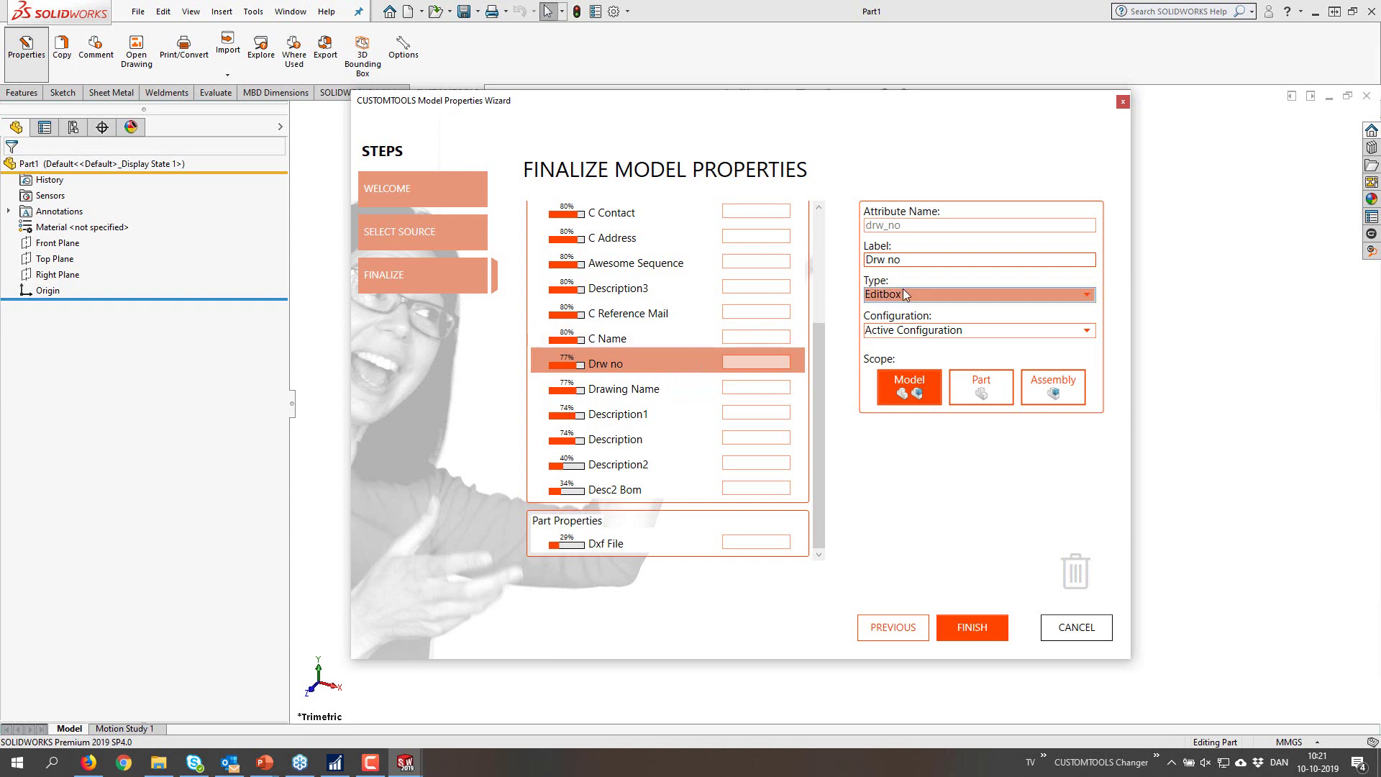
- Make Drw no a Combo property and remove values 001532 and 001536 from its list
left_click(928, 295)
left_click(891, 330)
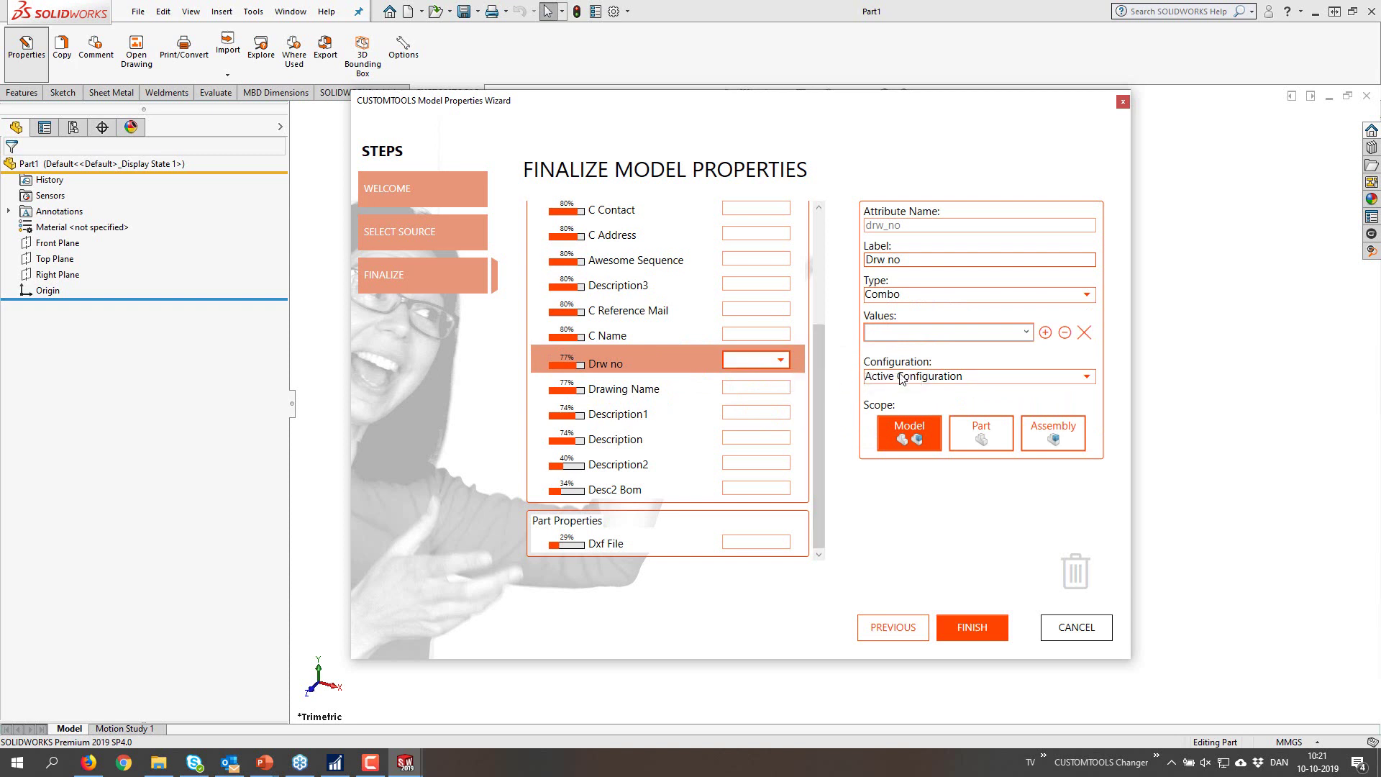
left_click(1026, 333)
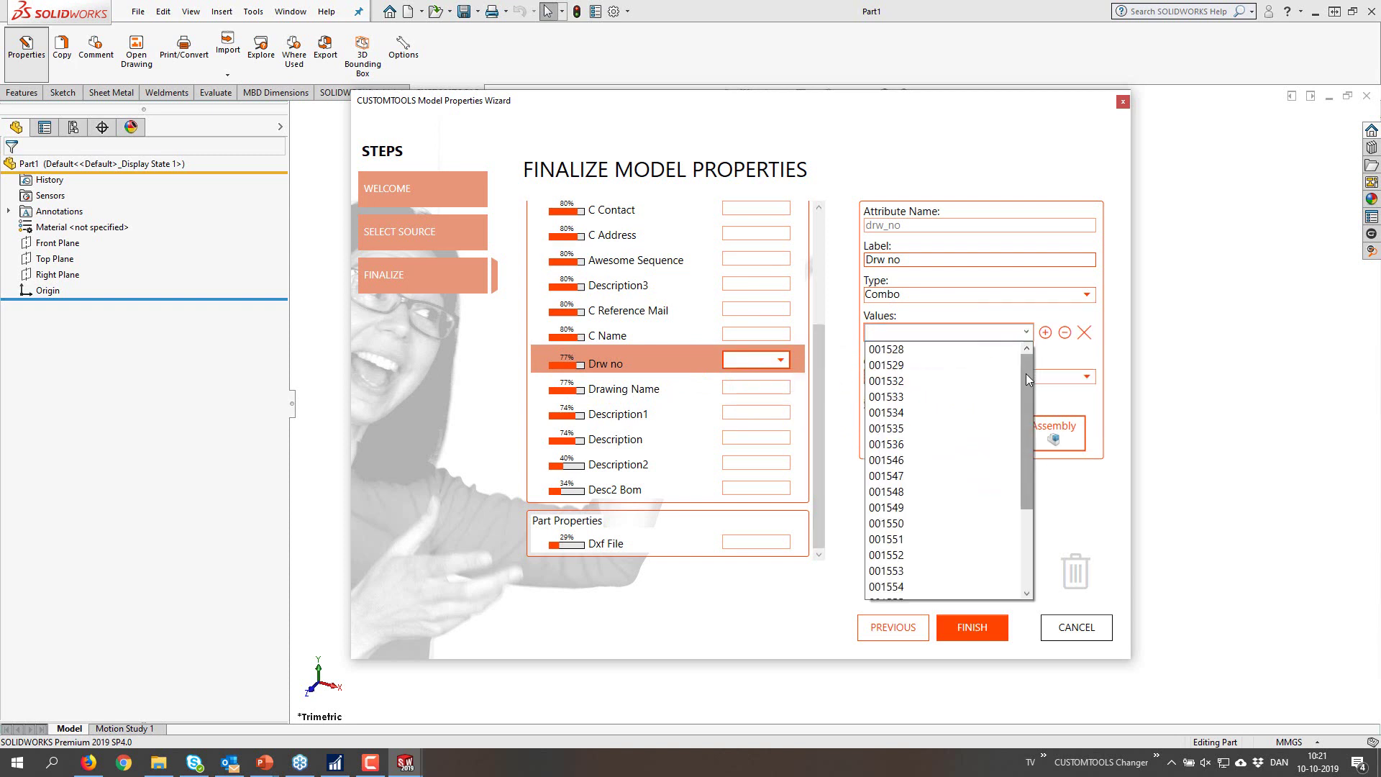
mouse_move(1026, 375)
left_mouse_down()
mouse_move(1029, 490)
mouse_move(1041, 372)
left_mouse_up()
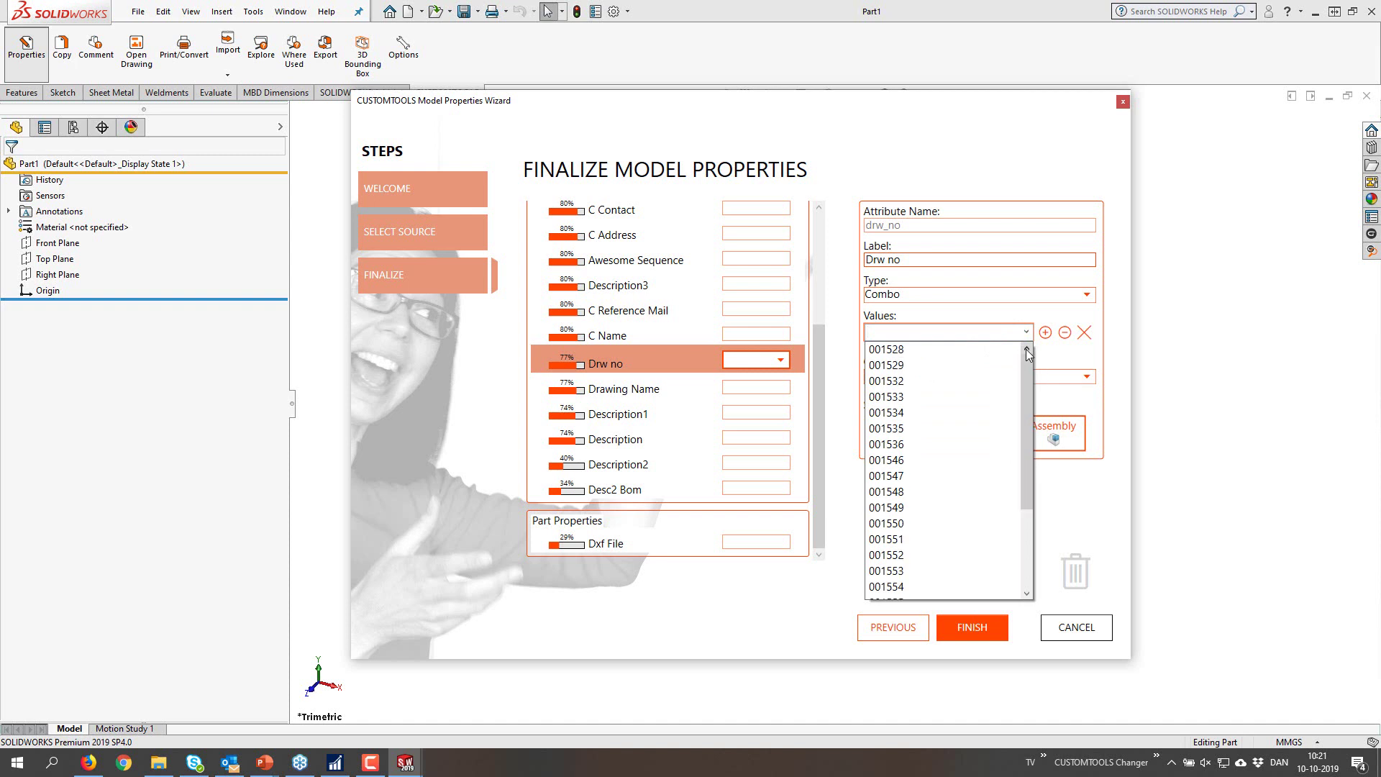
left_click(959, 381)
left_click(1064, 332)
left_click(1026, 333)
left_click(925, 425)
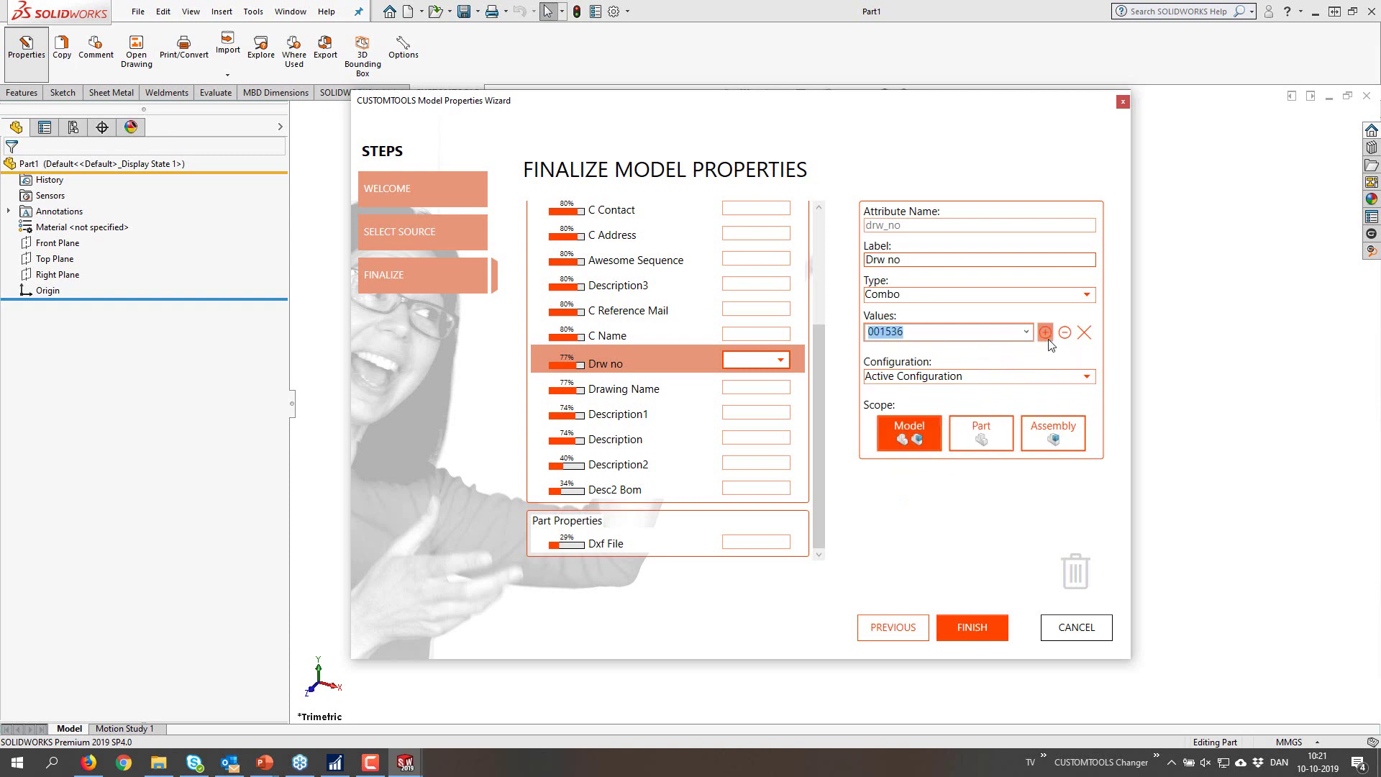
left_click(1065, 332)
- Add DEMO as a new value to the Drw no list
left_click(885, 330)
type("DEMO")
left_click(1045, 332)
left_click(1027, 334)
left_click_drag(1026, 374, 1015, 493)
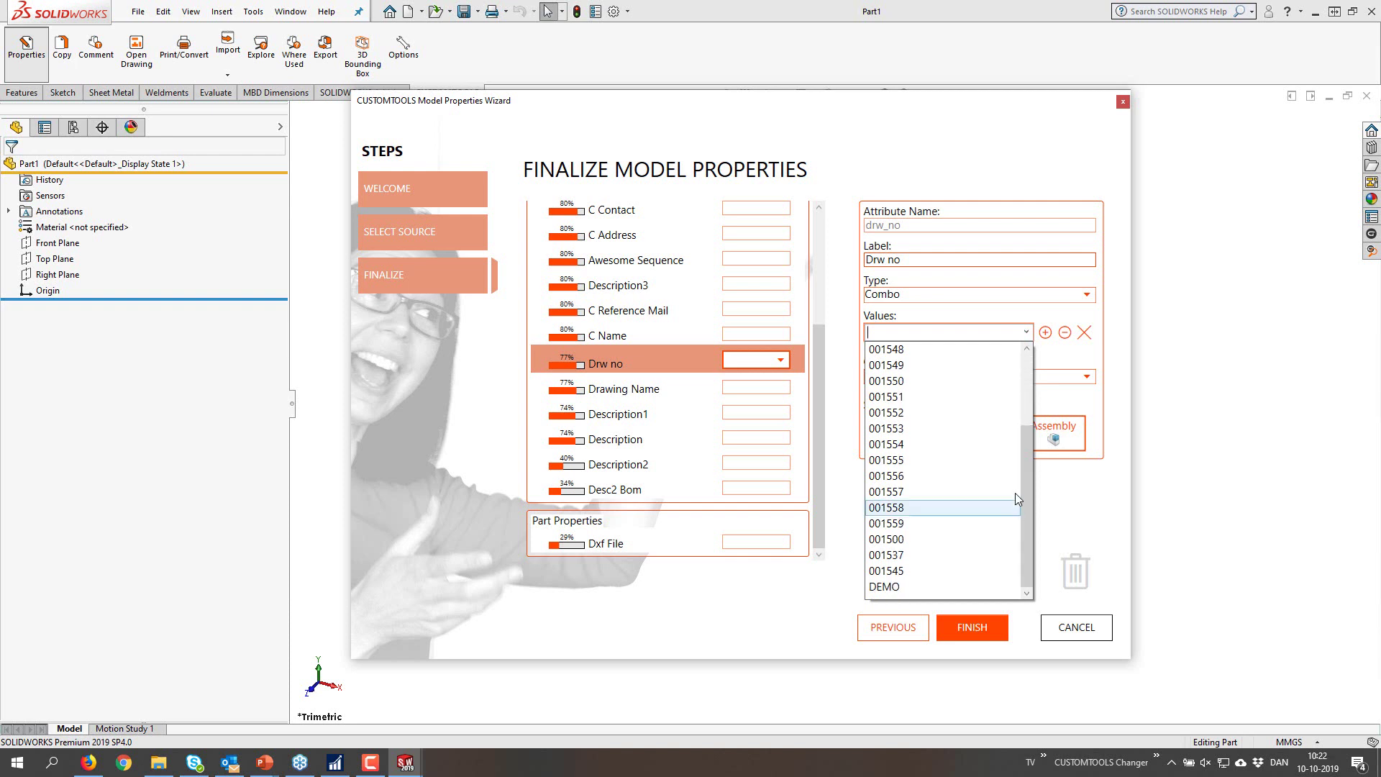
left_click(1012, 330)
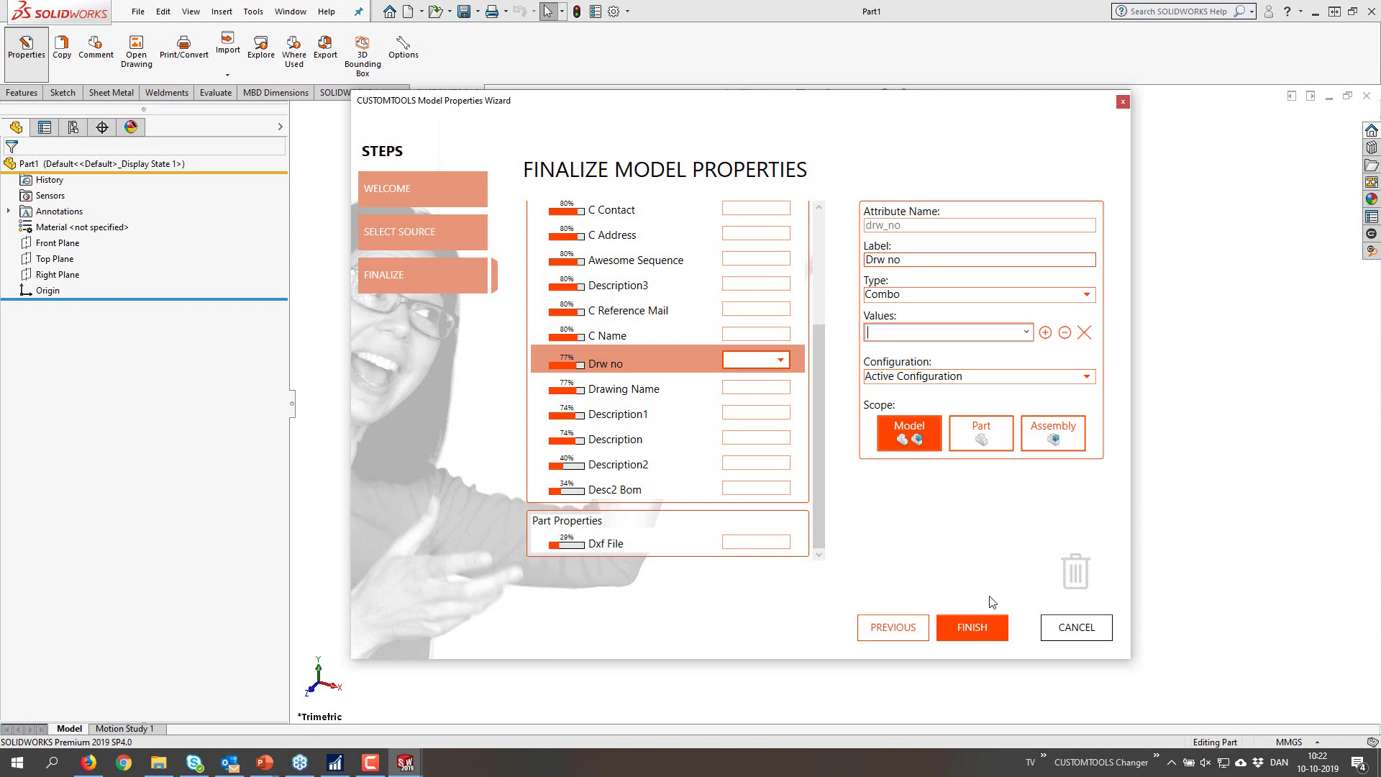
- Go back to the Welcome page and choose SOLIDWORKS PDM as the analysis source
left_click(892, 630)
left_click(895, 627)
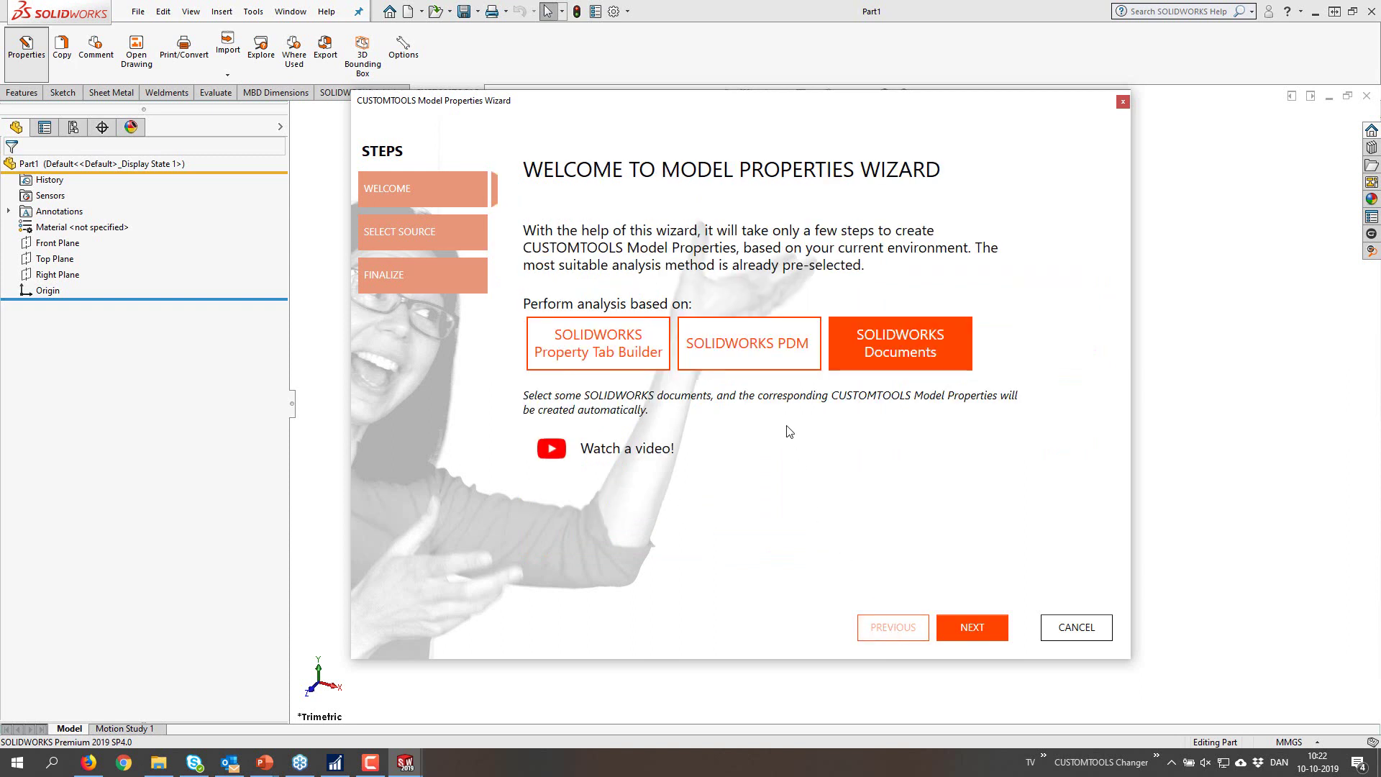
left_click(749, 341)
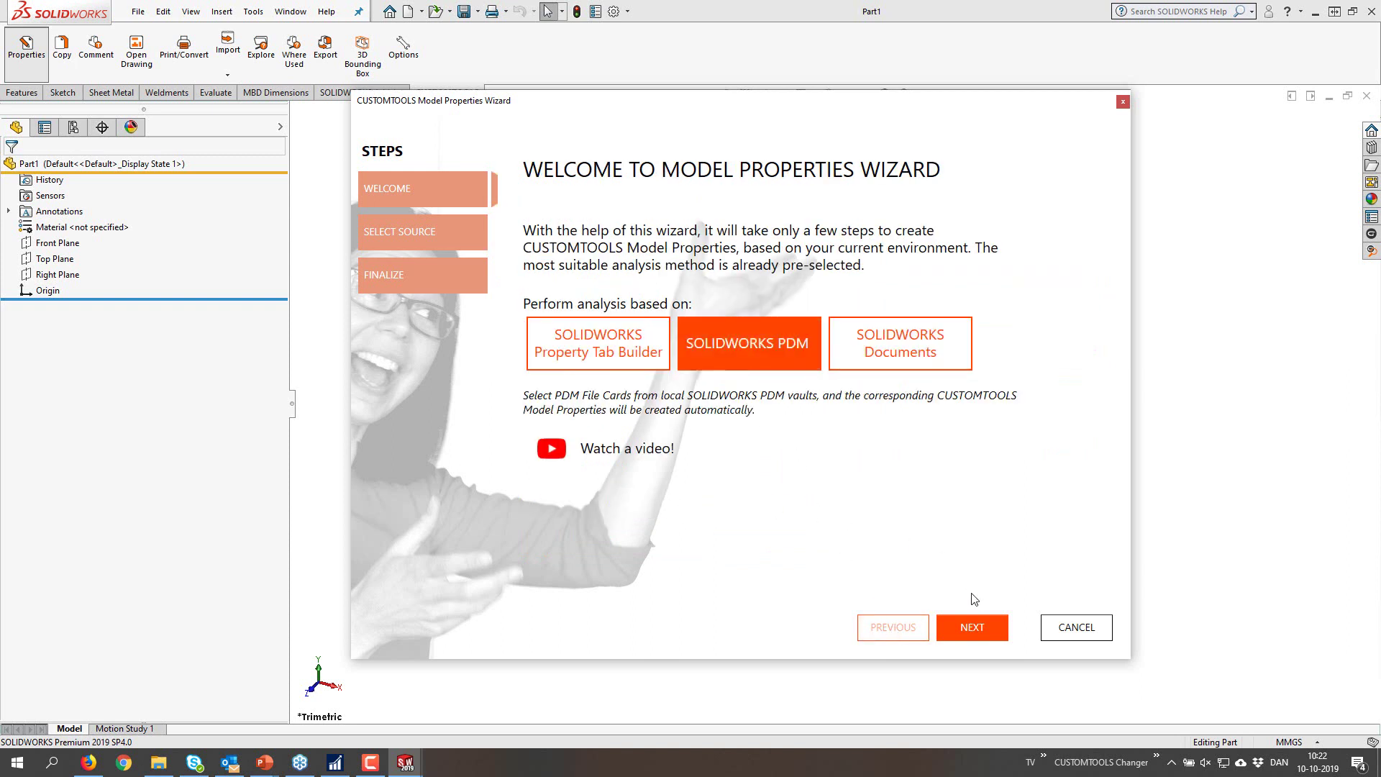
left_click(982, 626)
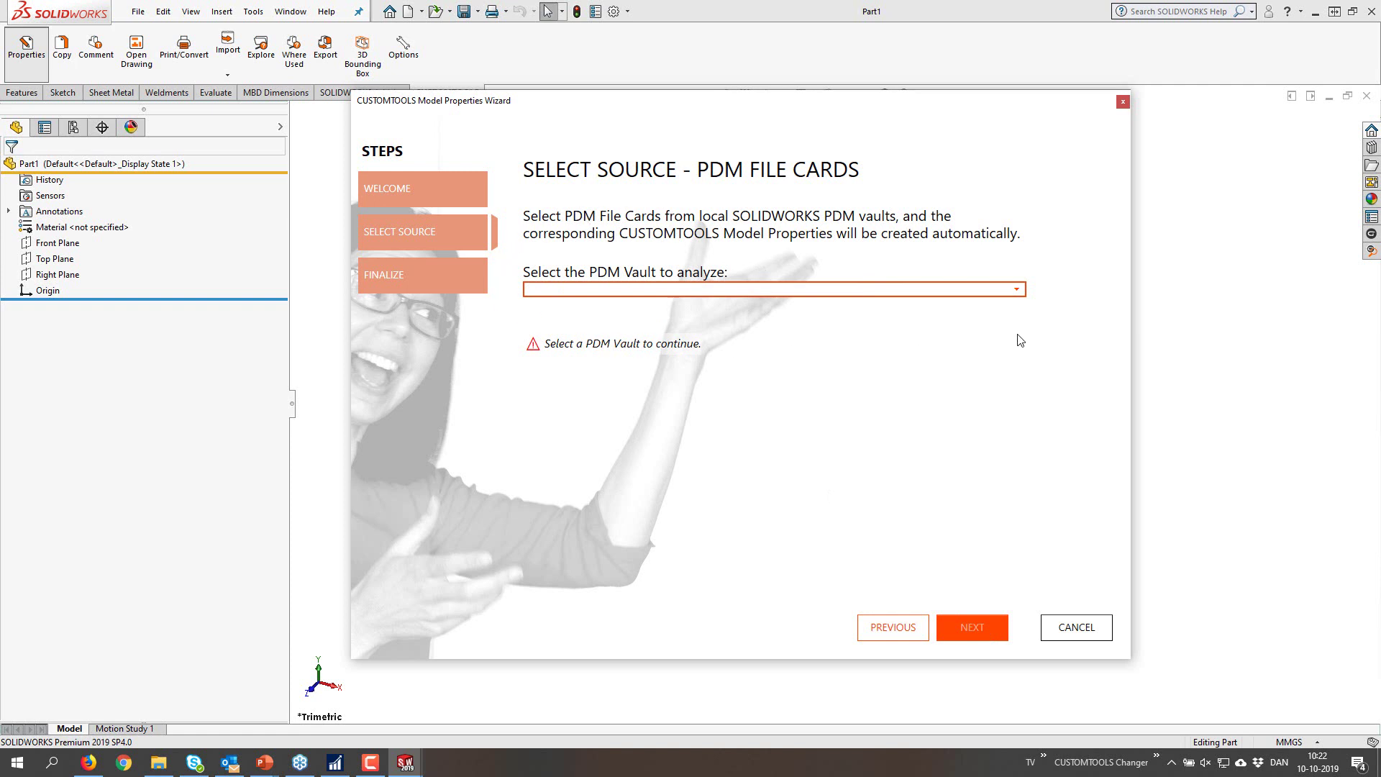
- Select the Default_PRO vault and tick the SOLIDWORKS Part Card file card
left_click(1019, 295)
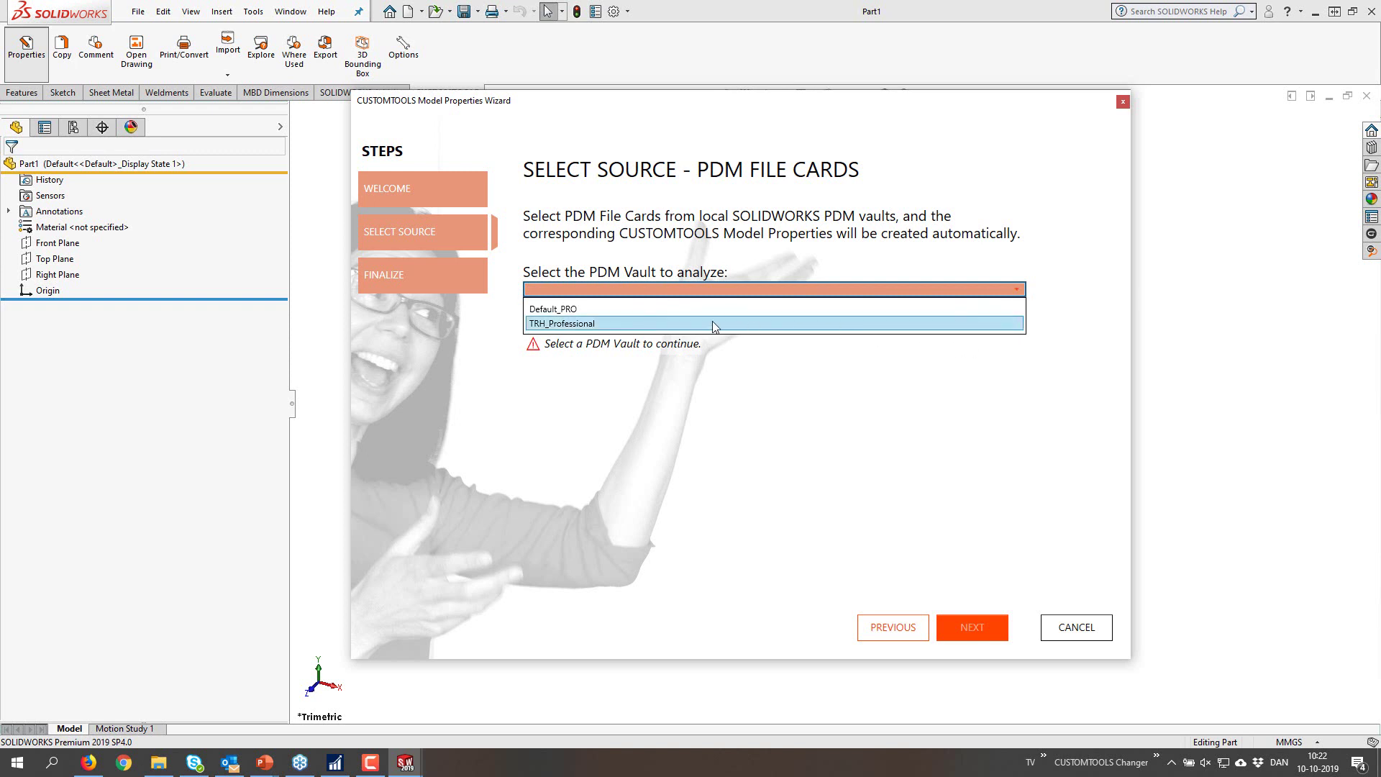
left_click(573, 309)
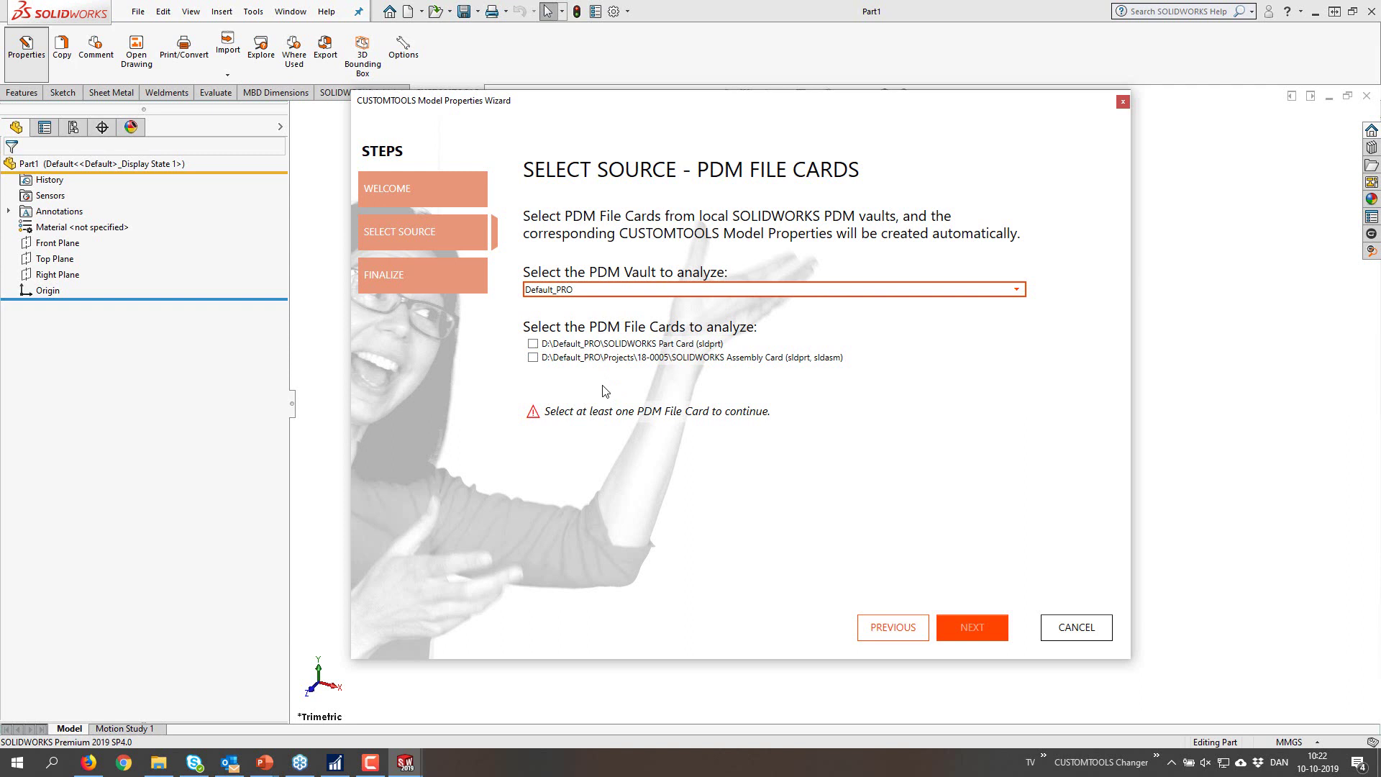
left_click(533, 344)
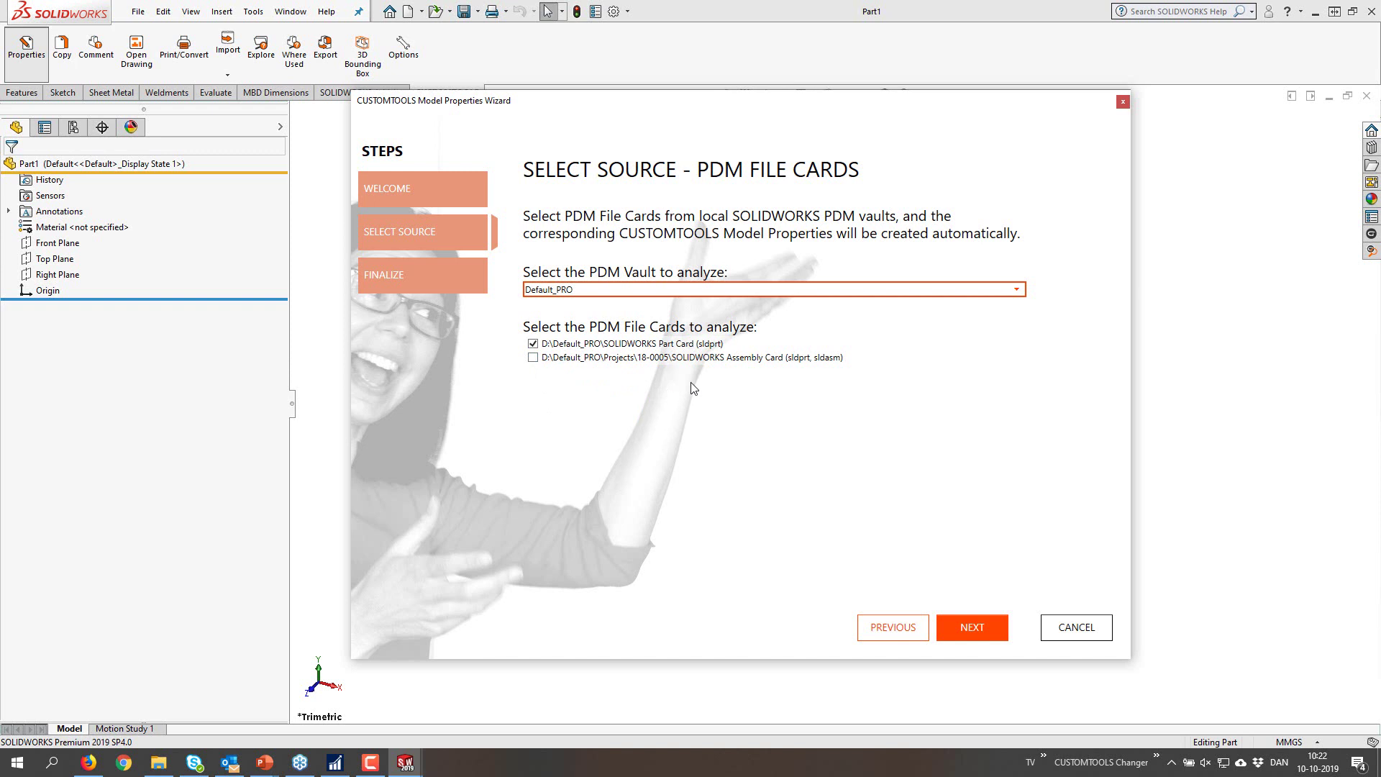
- Generate the PDM preview and move Description and Vendor up beneath BOM Quantity
left_click(978, 628)
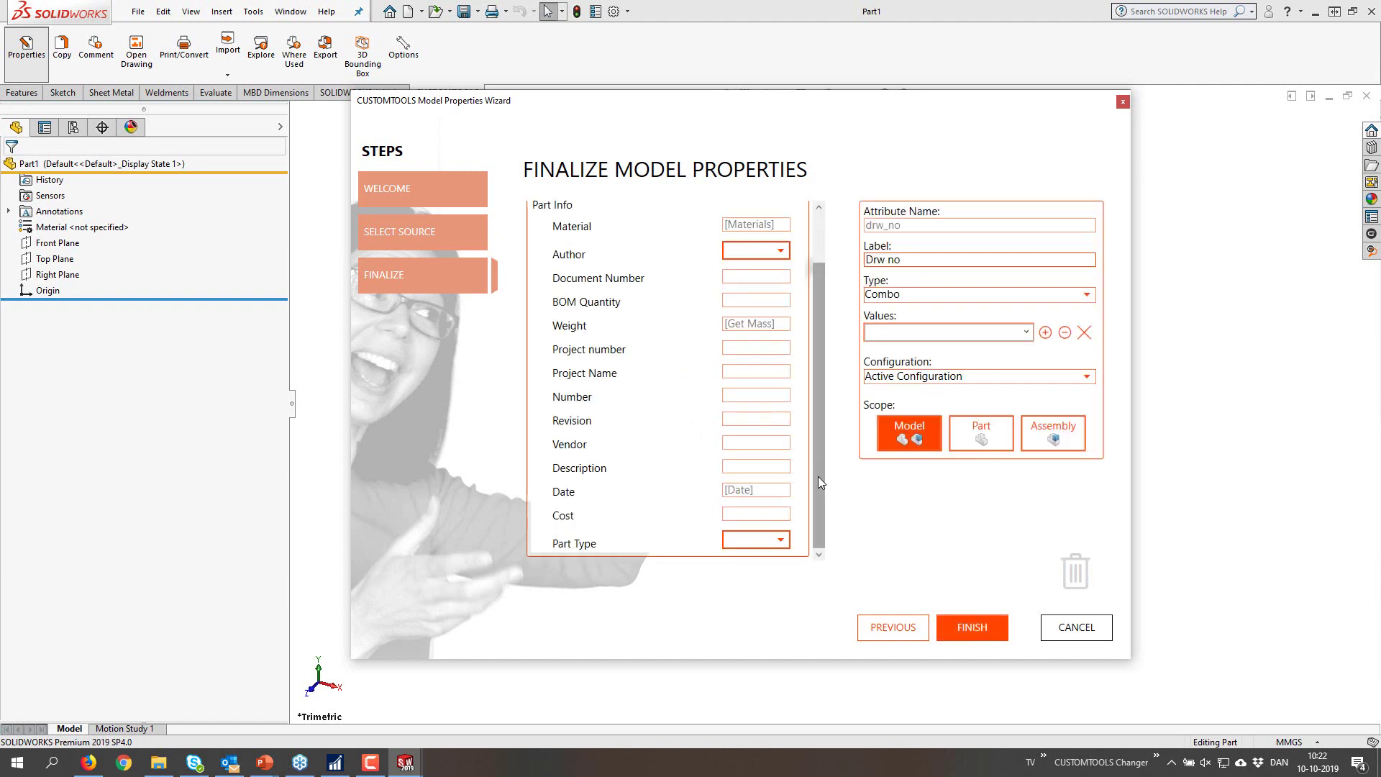
scroll(818, 476, "up", 2)
scroll(802, 431, "down", 1)
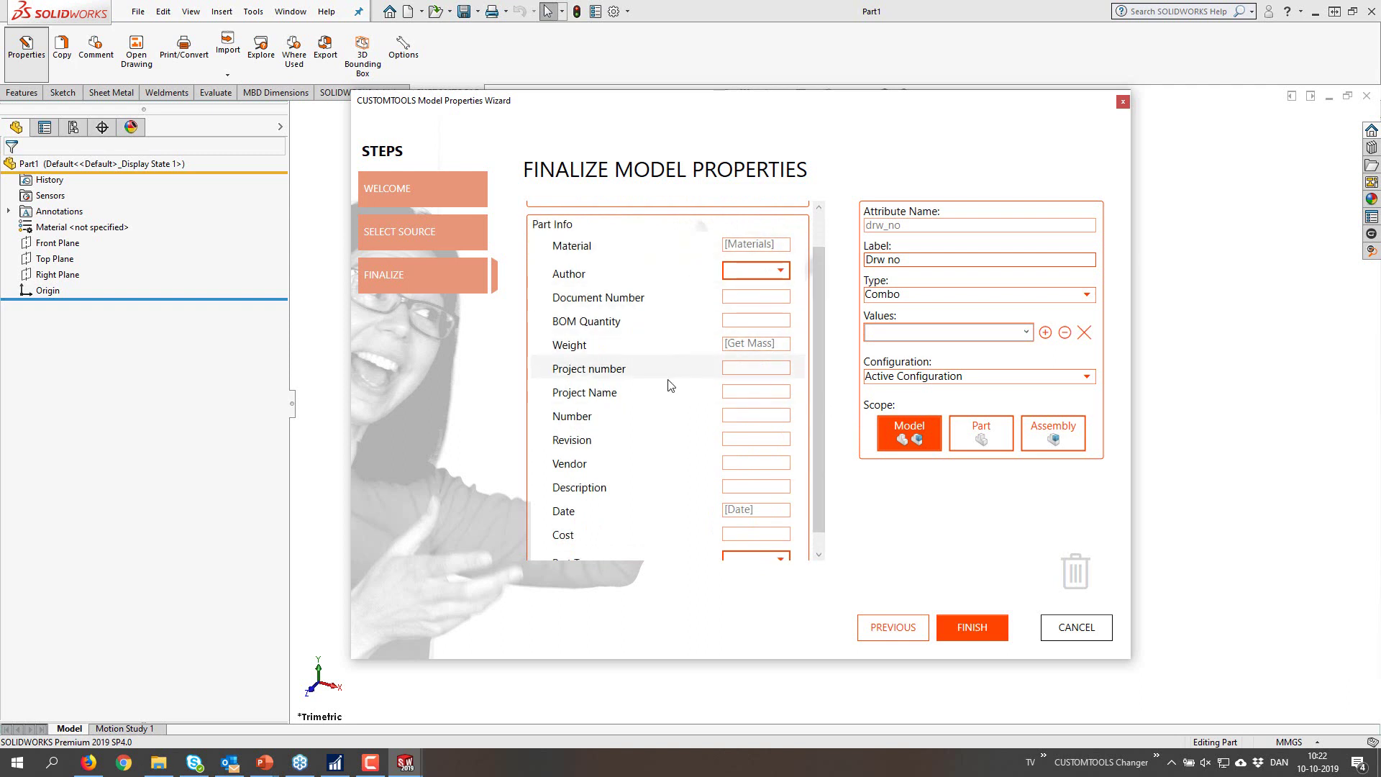
scroll(654, 435, "down", 1)
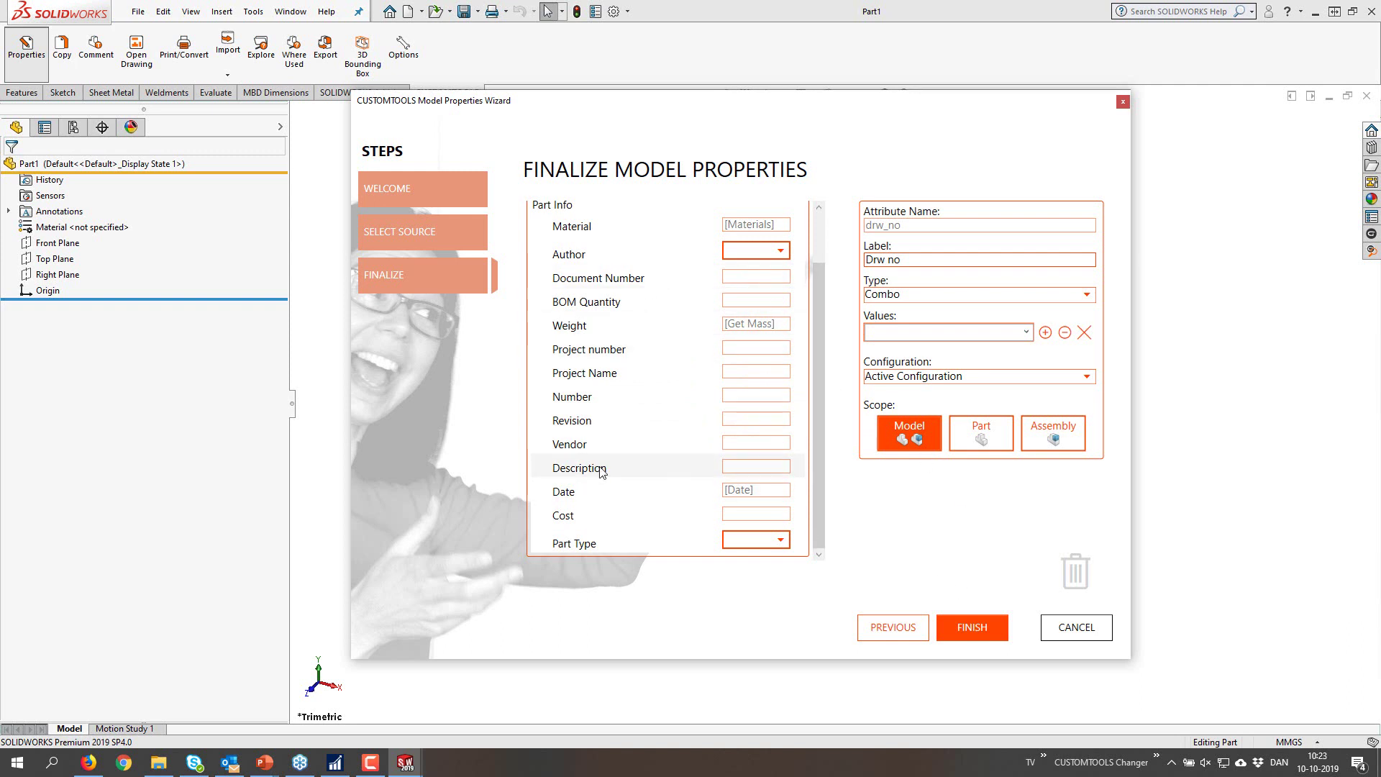
left_click_drag(603, 472, 607, 325)
left_click_drag(613, 476, 611, 351)
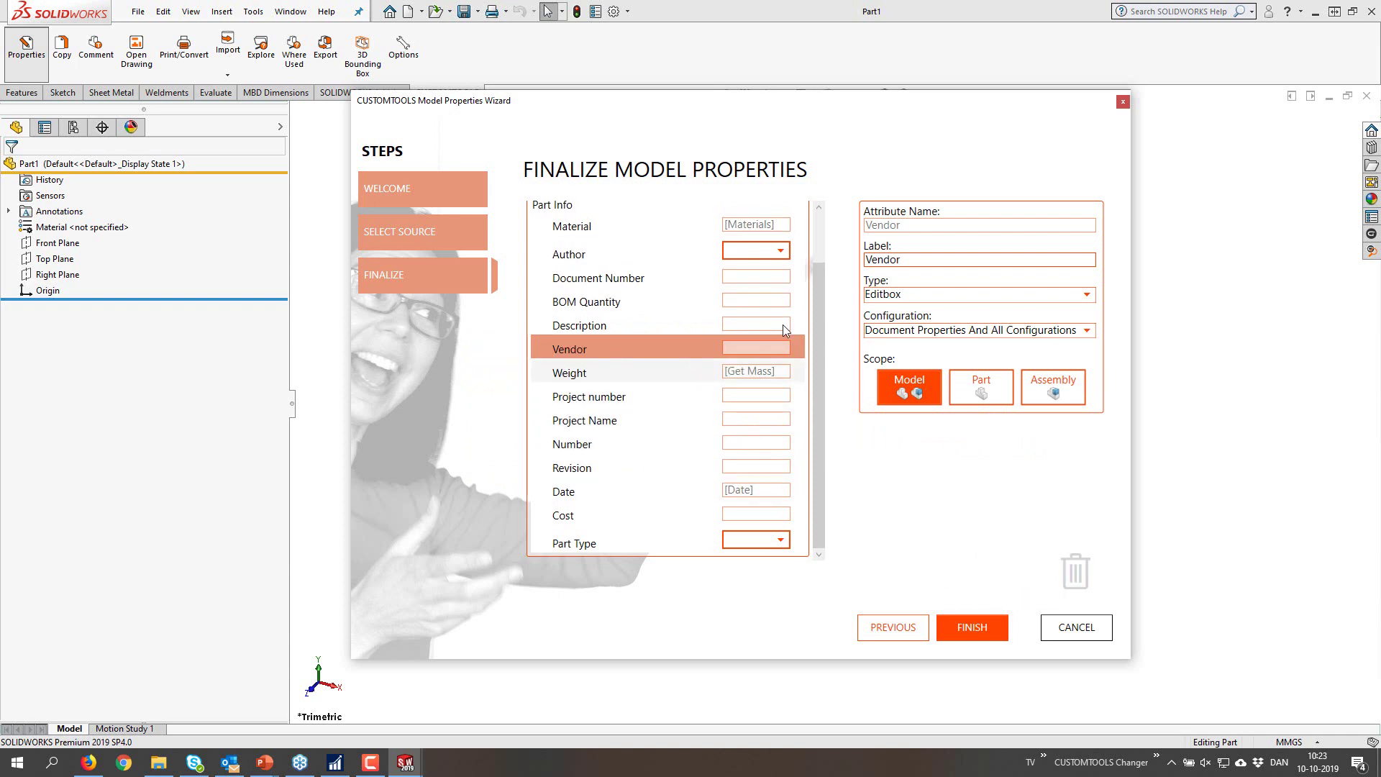
- Cancel the wizard and relaunch it from CUSTOMTOOLS Options' Model Properties page
left_click(1075, 630)
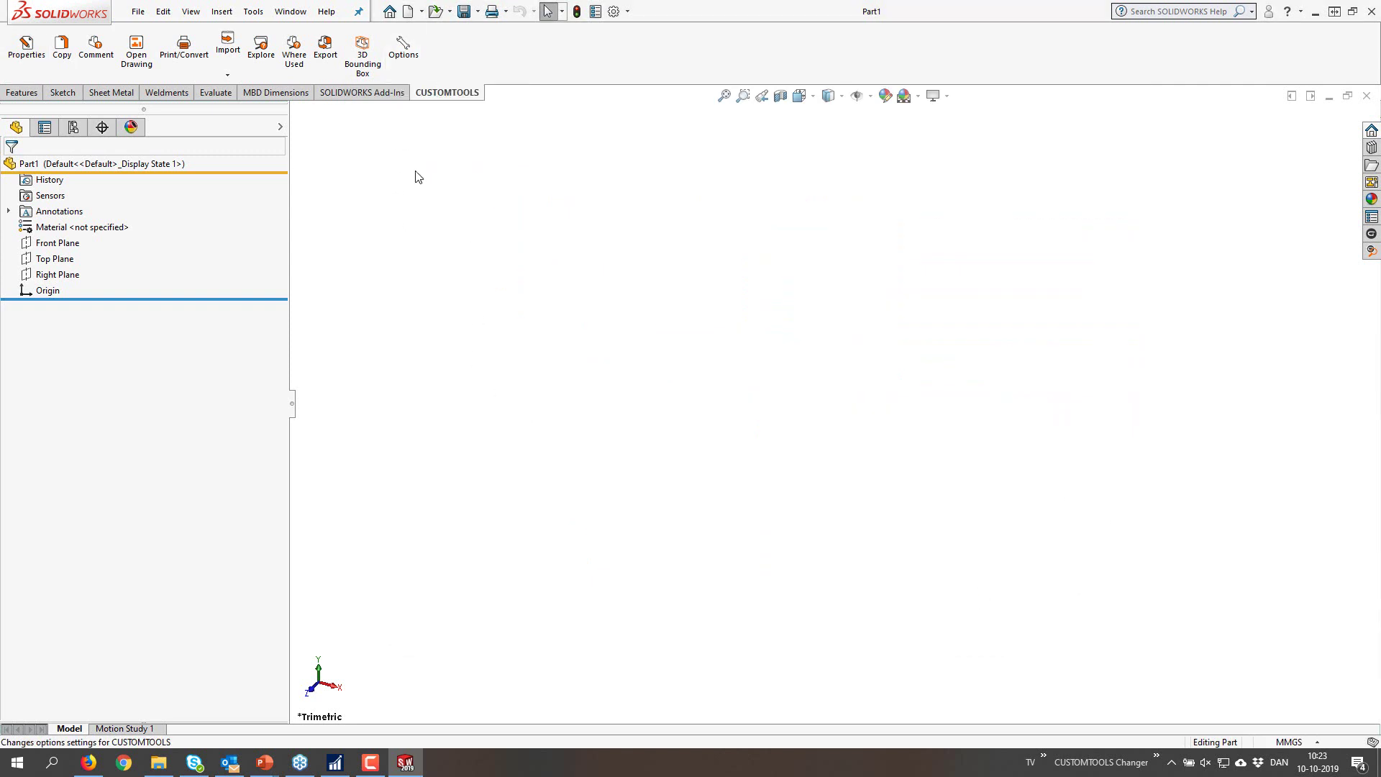
left_click(403, 46)
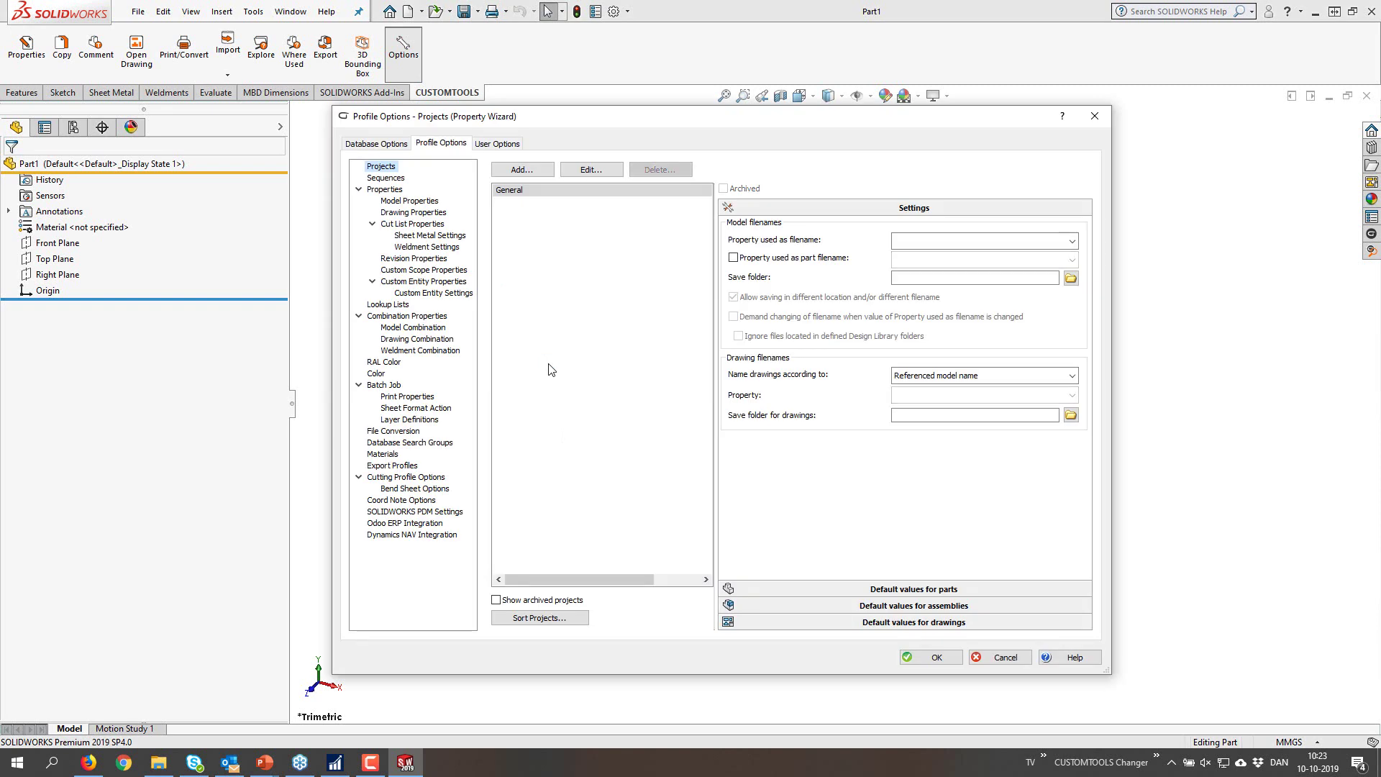
left_click(405, 201)
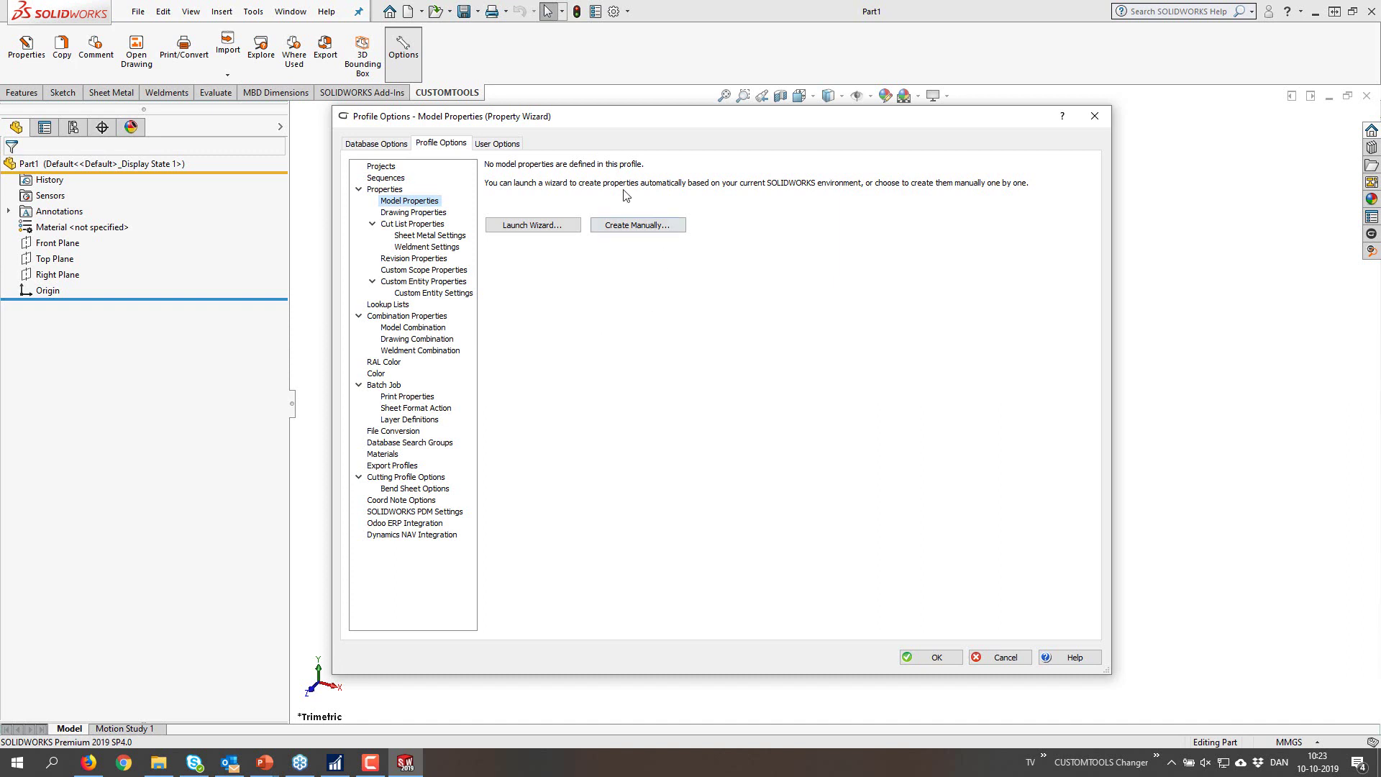
left_click(553, 229)
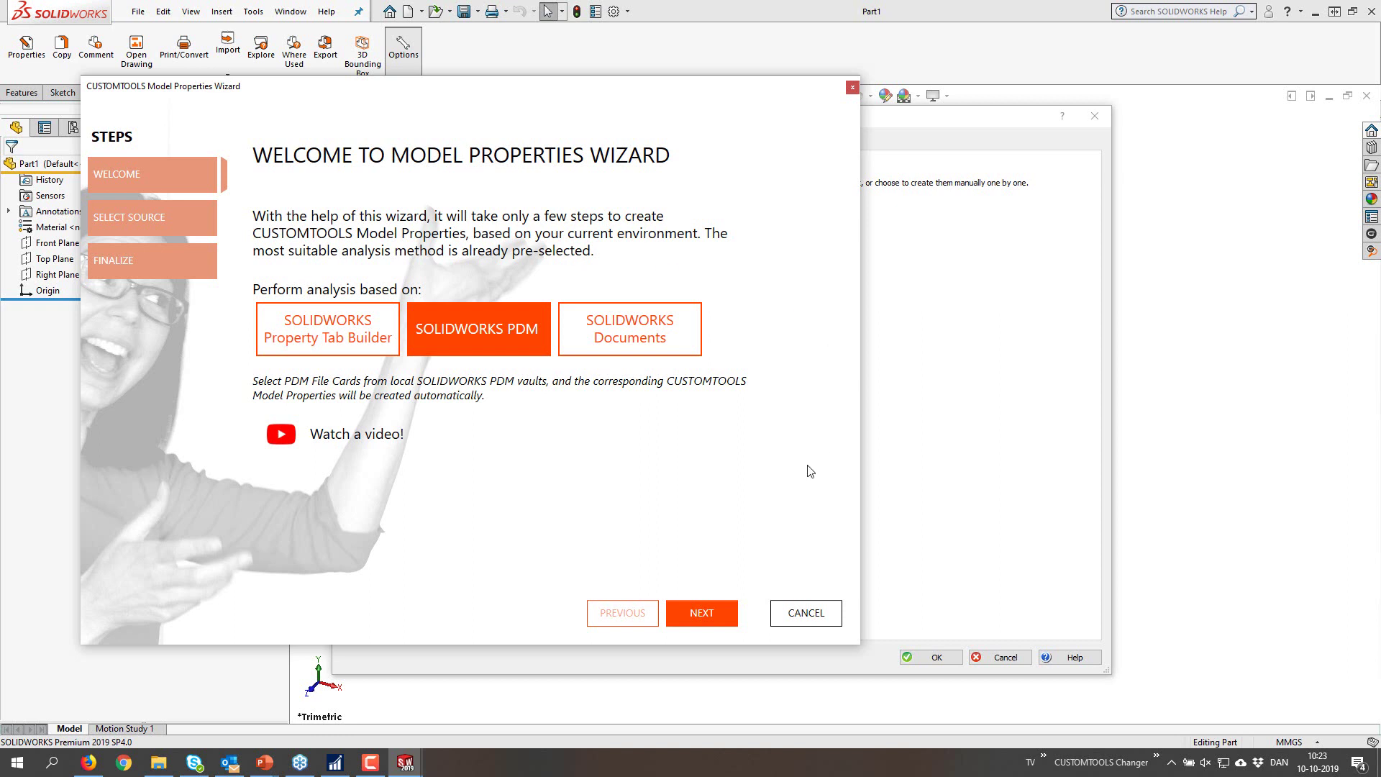
- Generate properties from the Default_PRO vault's SOLIDWORKS Part Card and finish the wizard
left_click(702, 613)
left_click(745, 276)
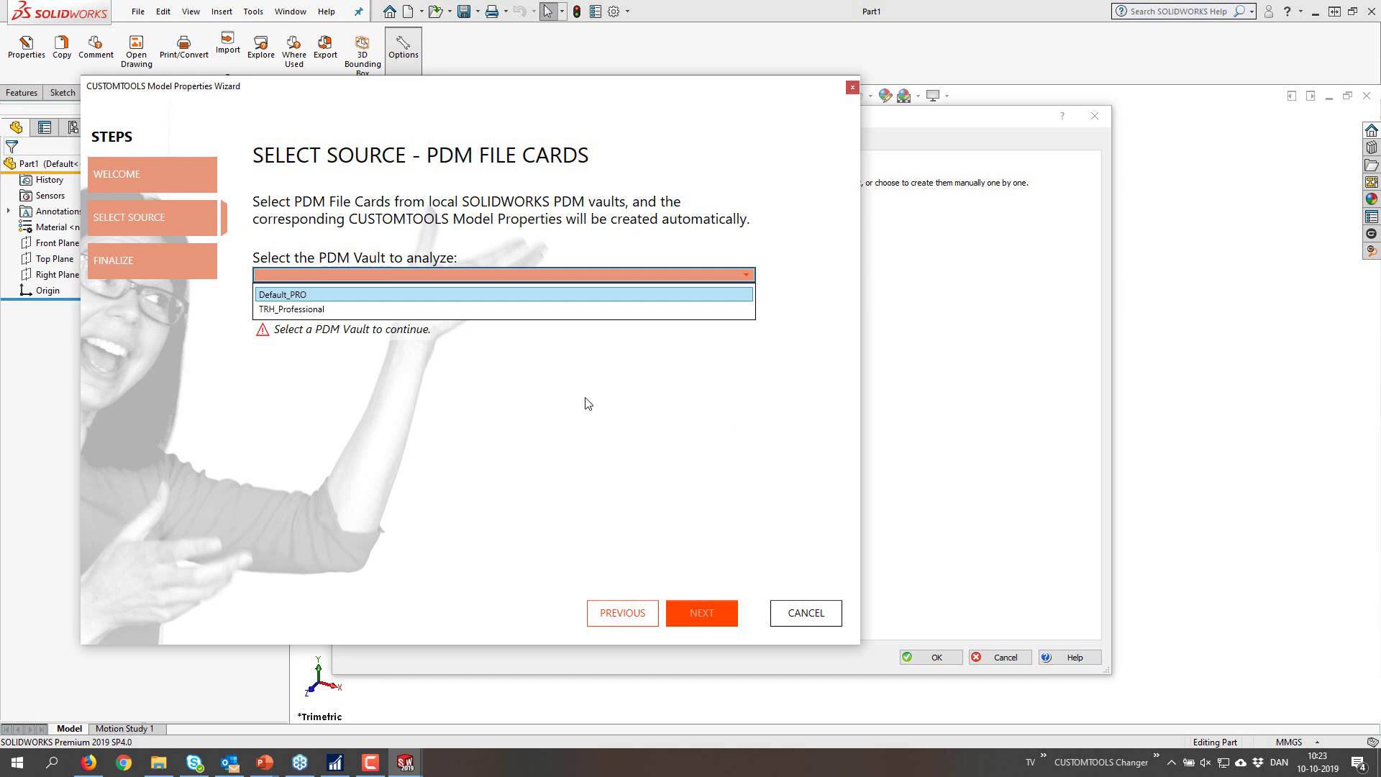
key("Return")
left_click(263, 330)
left_click(719, 610)
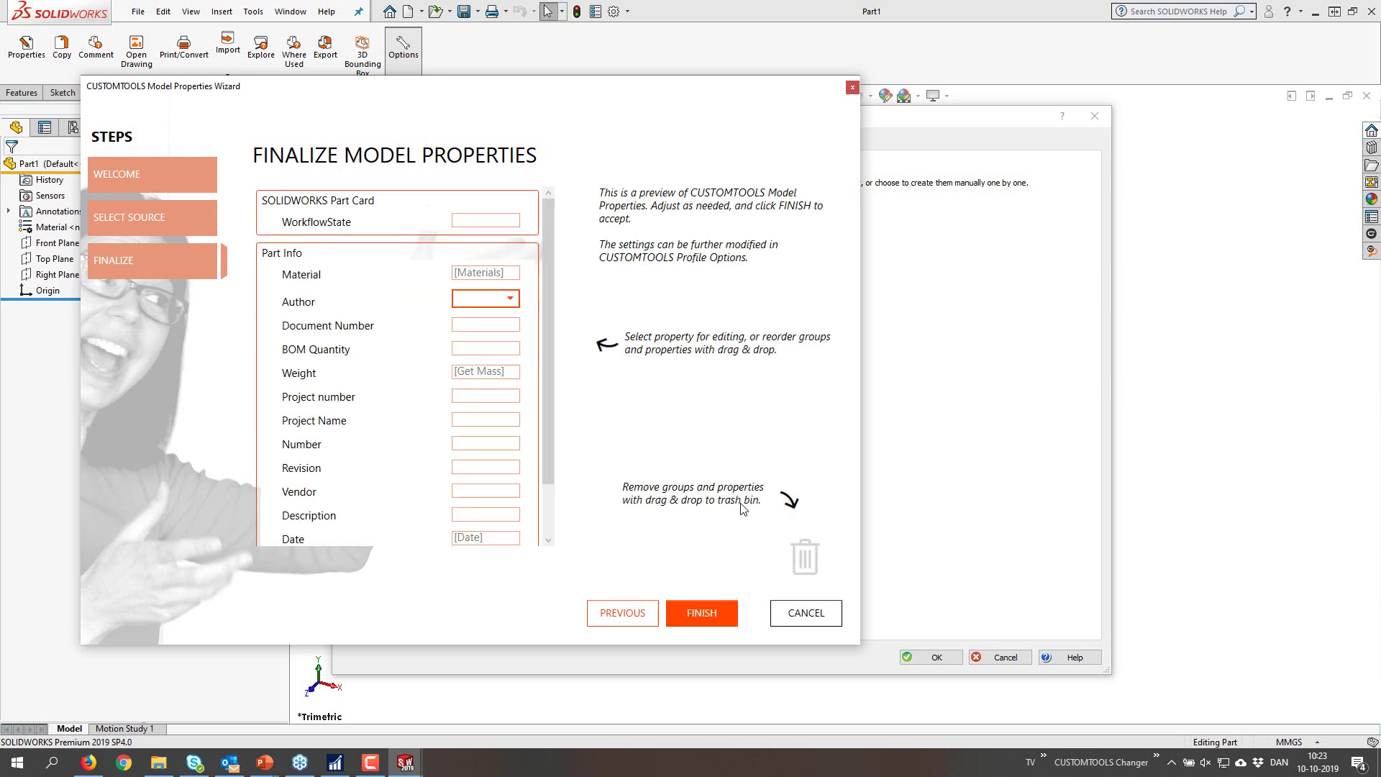
left_click(709, 613)
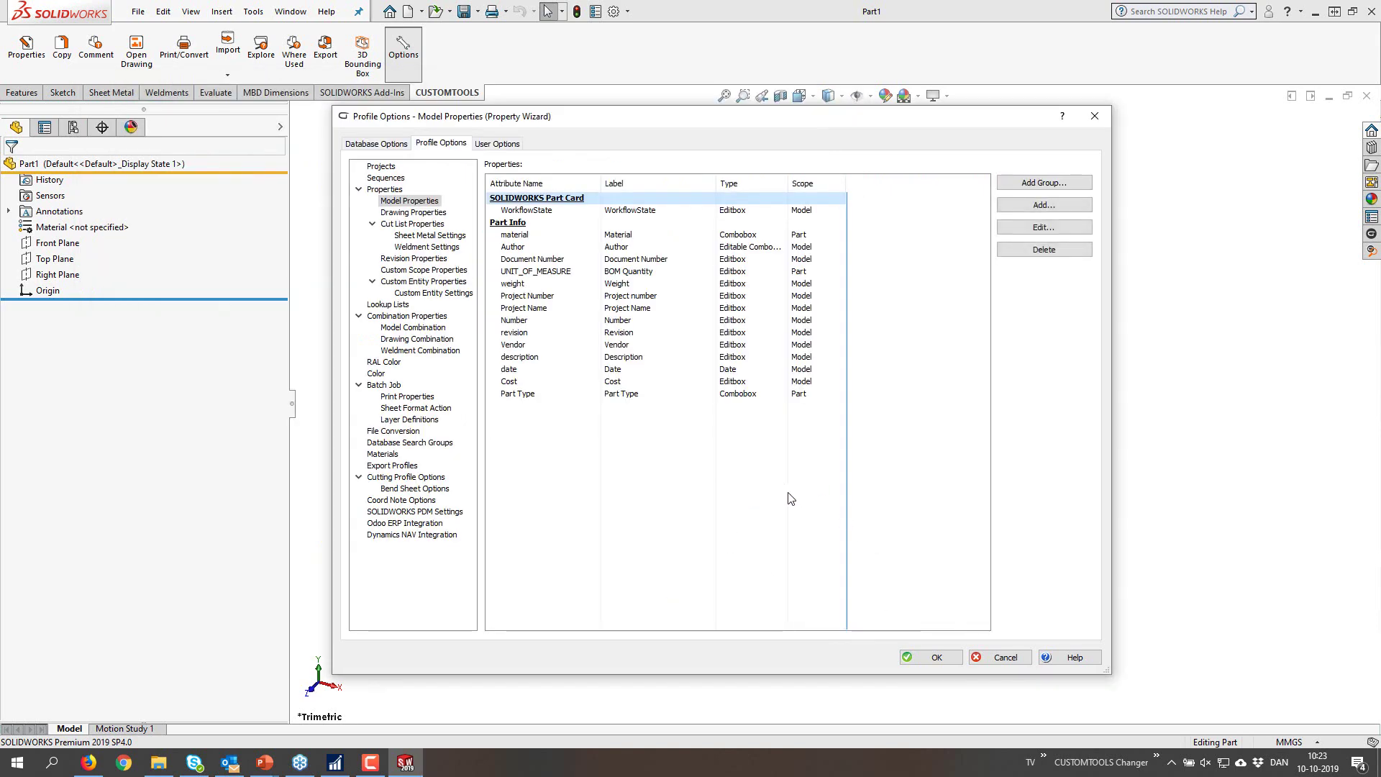
- Save the profile options and show Part1's CUSTOMTOOLS properties with the new Part Card and Part Info fields
left_click(953, 661)
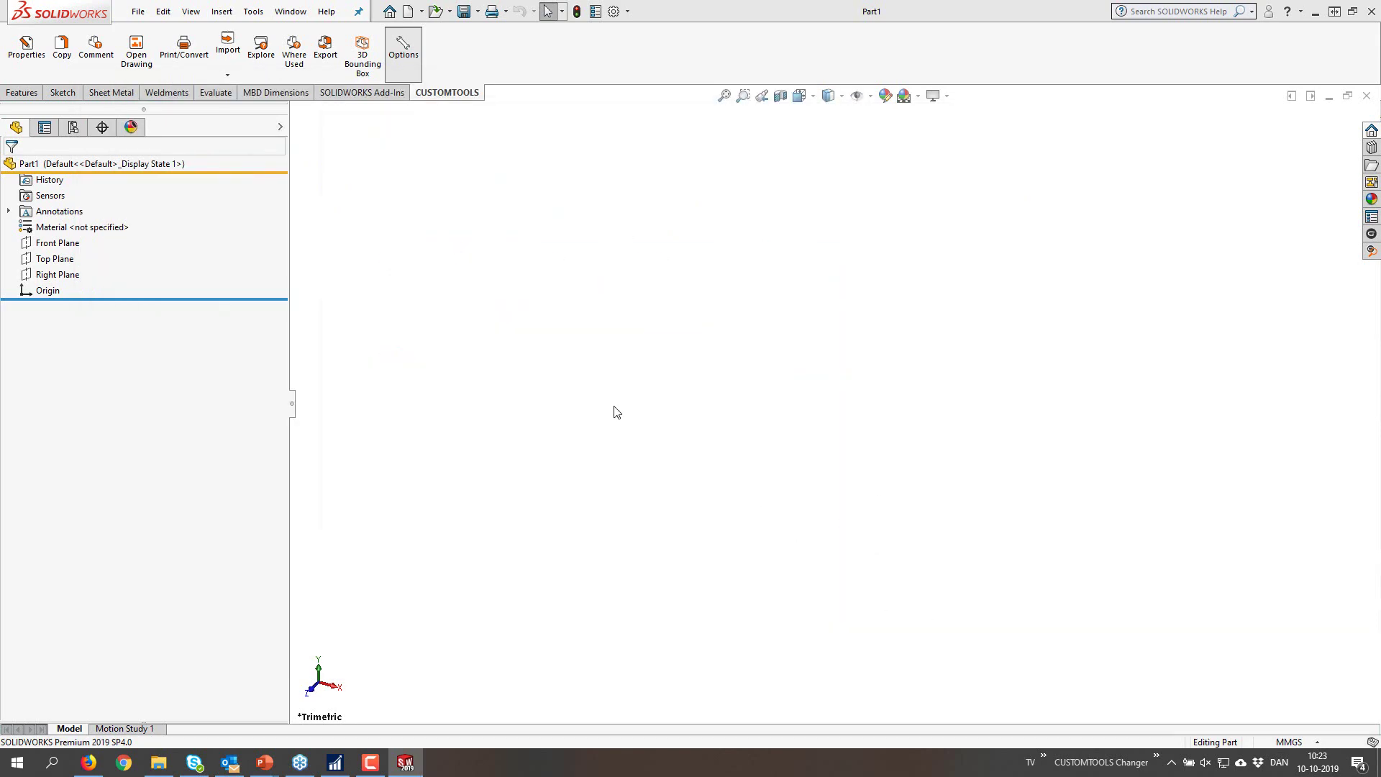
left_click(36, 55)
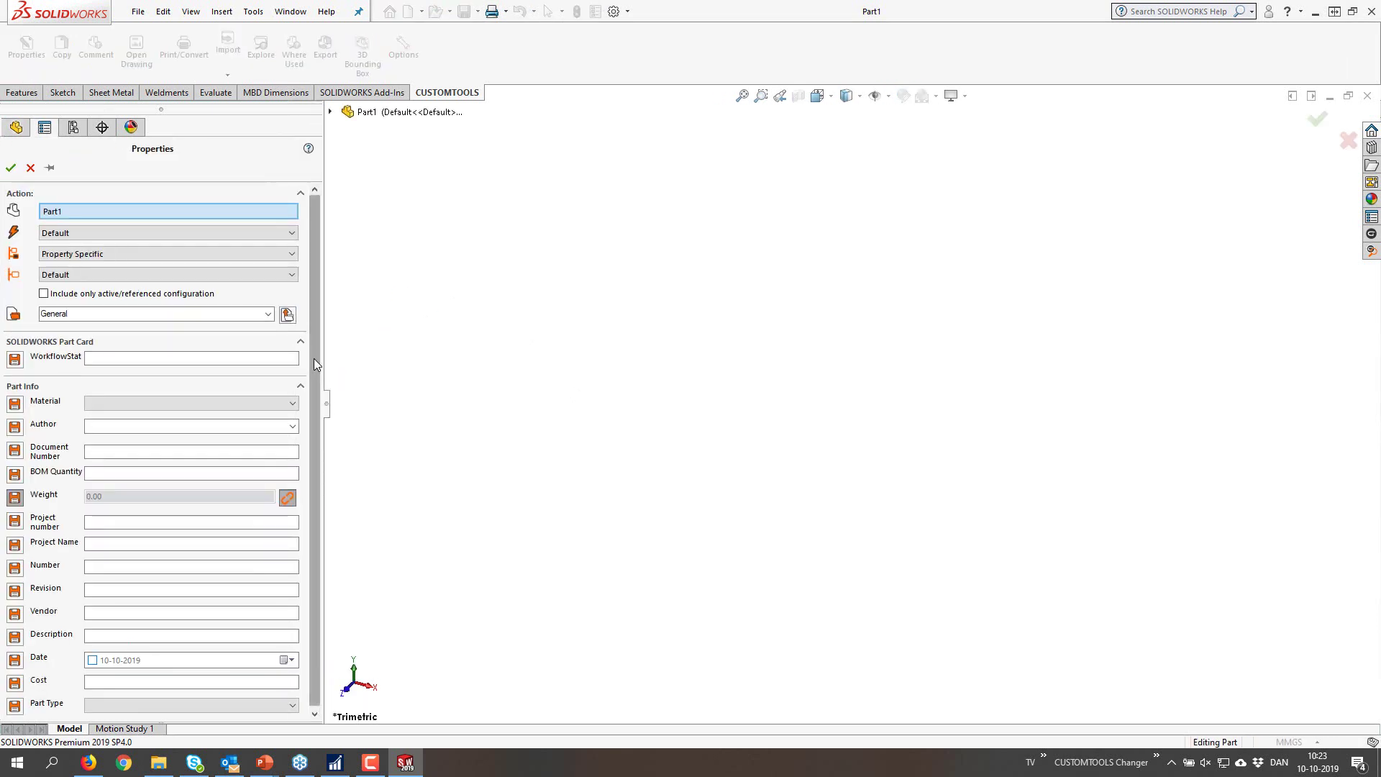
scroll(315, 363, "down", 1)
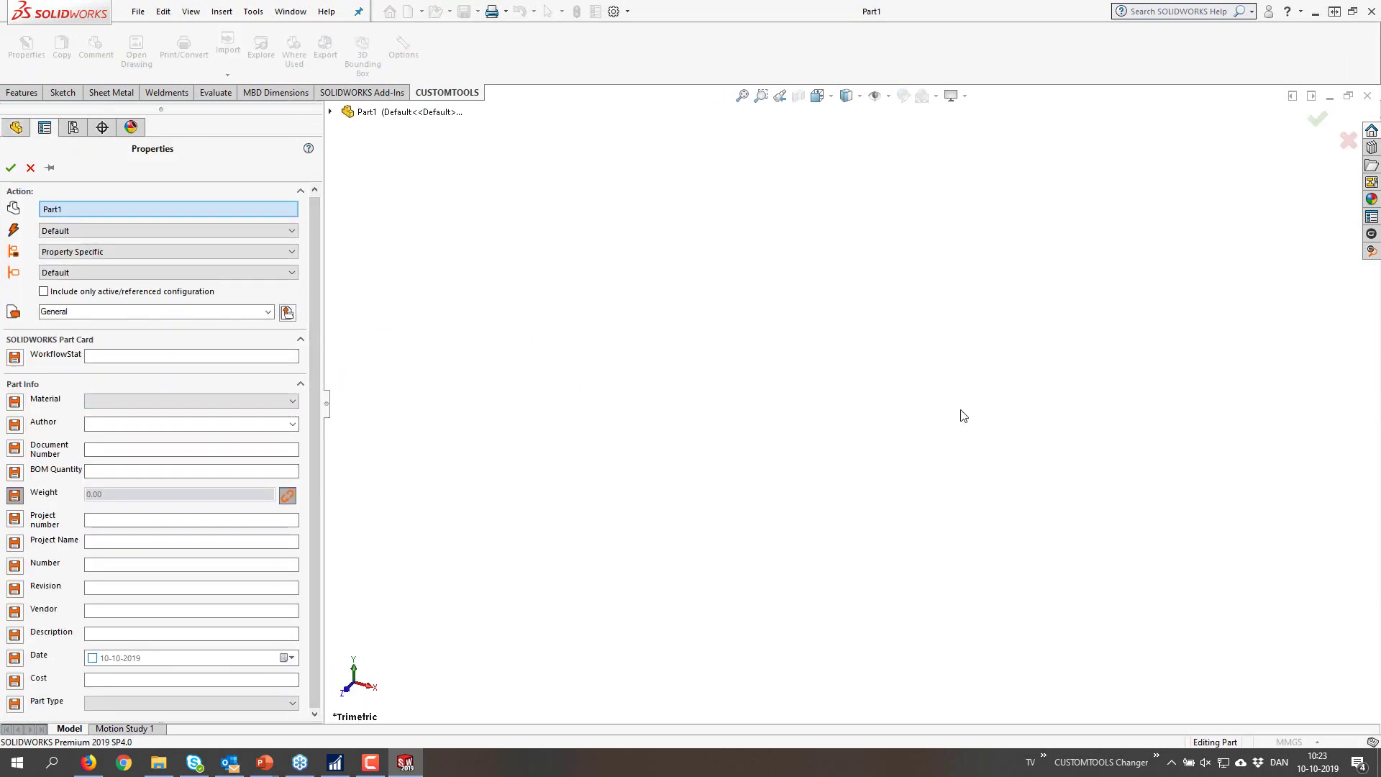